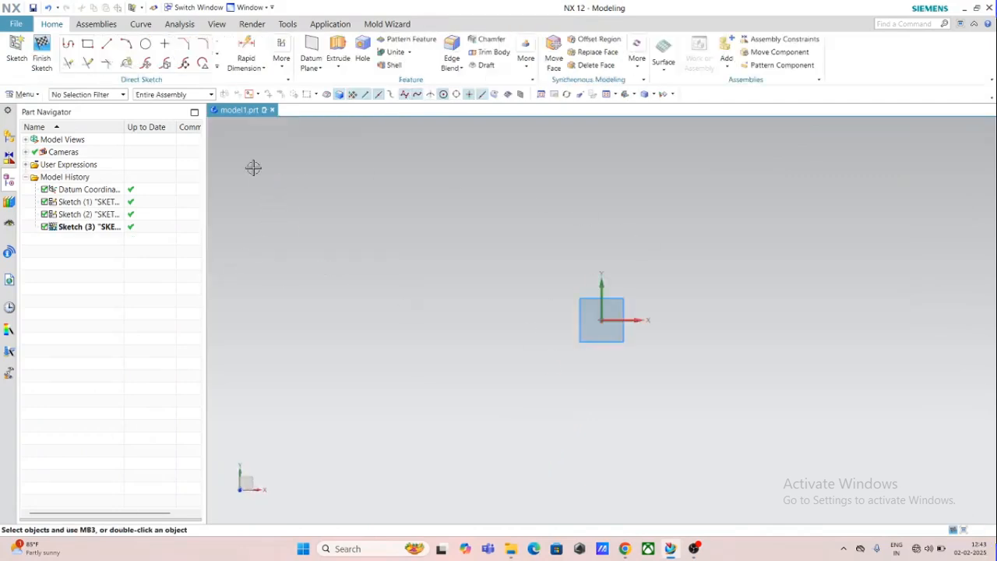
Sketch an open degree-3 studio spline with the Through Points method, placing ten points in a wavy loop around the origin
click(218, 67)
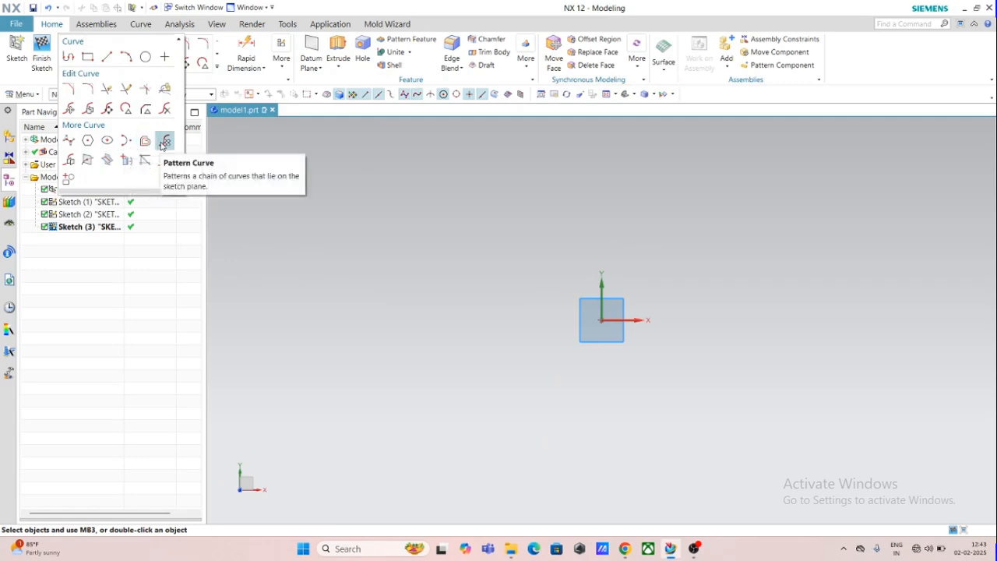
click(69, 143)
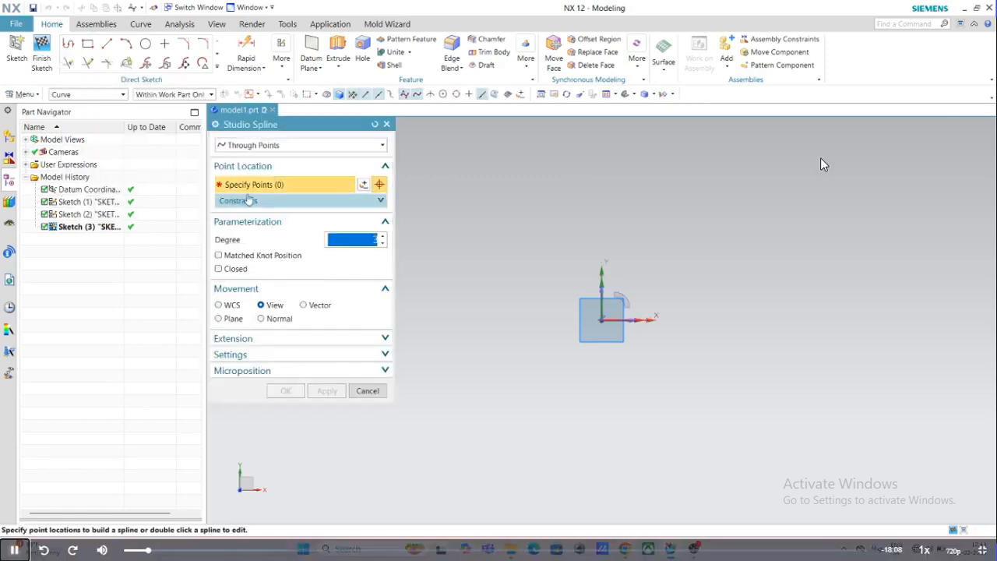
click(252, 146)
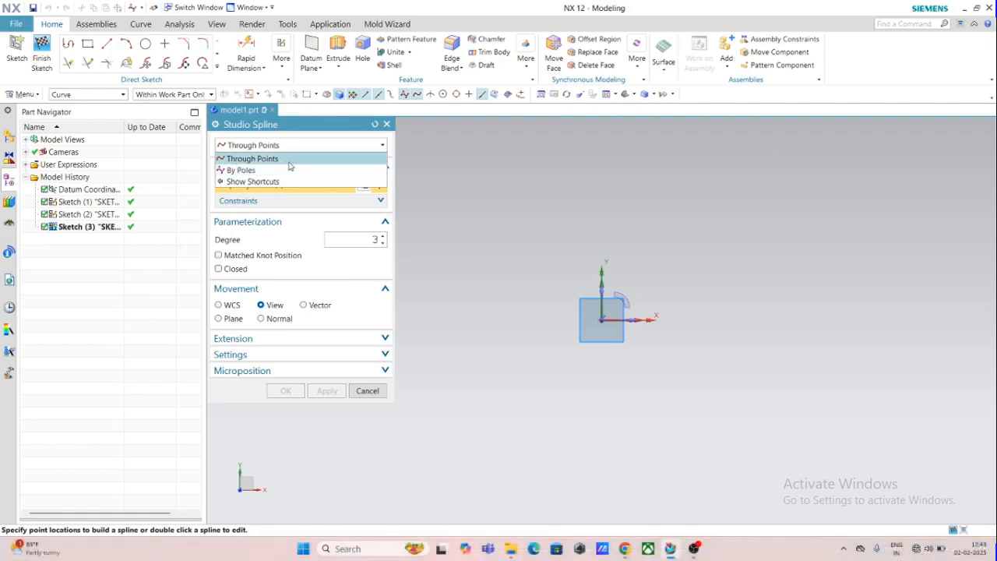
click(250, 161)
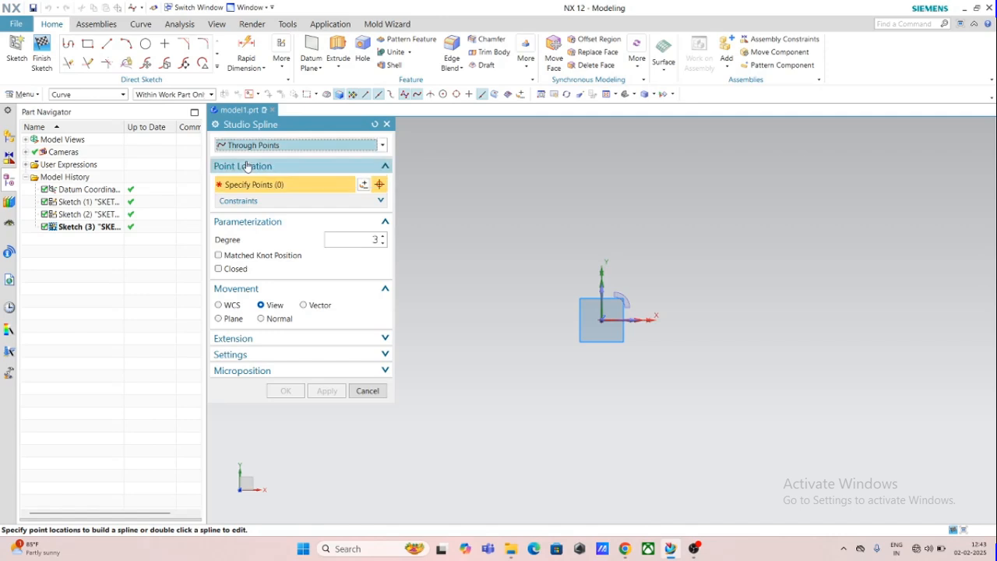
click(424, 332)
click(496, 239)
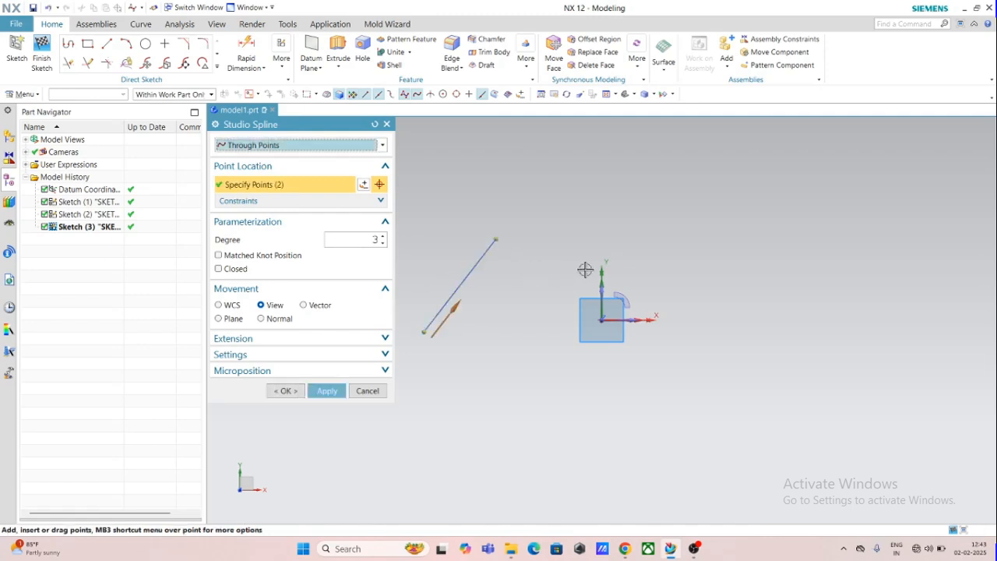
click(648, 273)
click(755, 344)
click(846, 231)
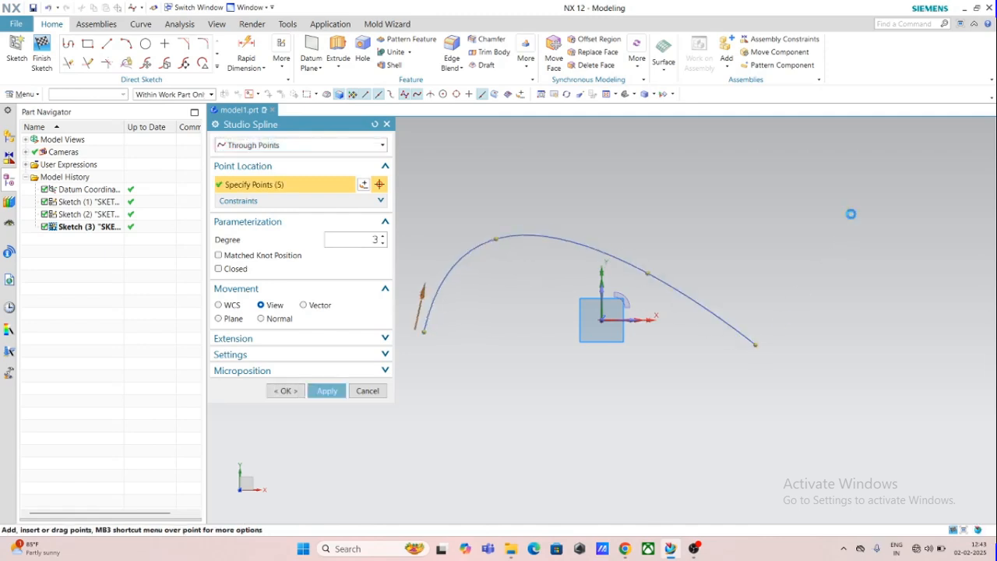
click(928, 381)
click(716, 454)
click(541, 388)
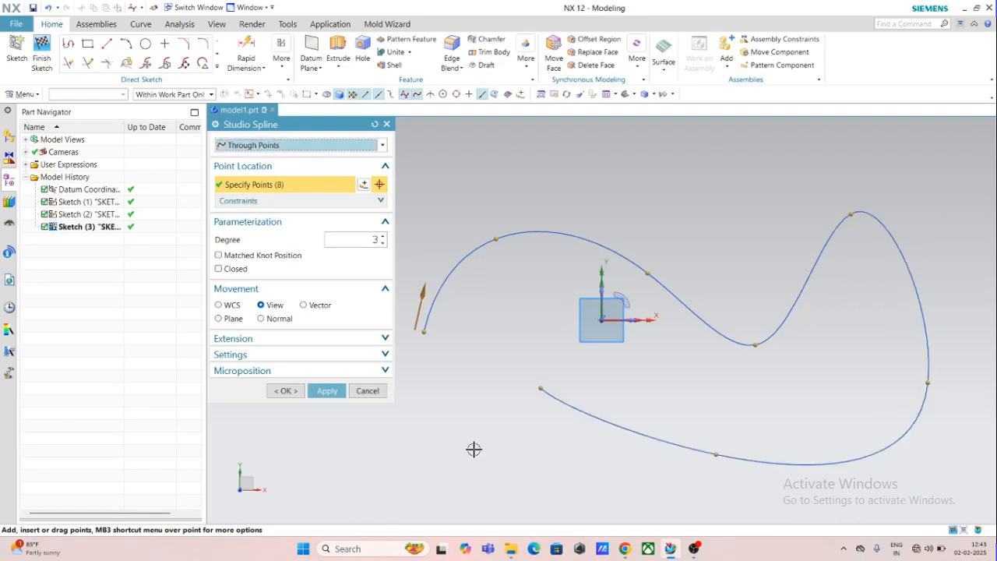
click(463, 464)
click(429, 374)
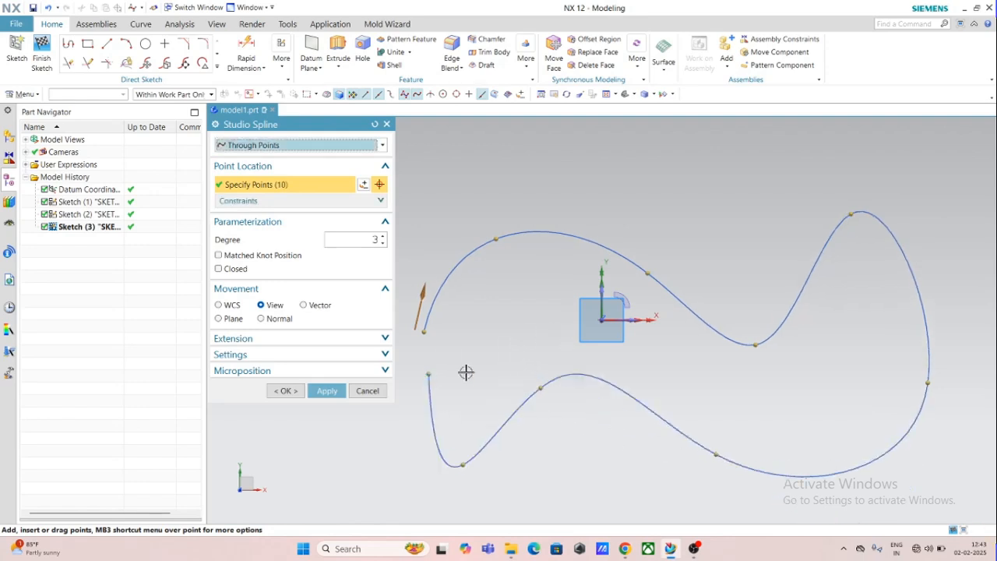
Reshape the through-points spline by repositioning its second through tenth points, then reset the Studio Spline command to discard the curve
drag(495, 238, 529, 245)
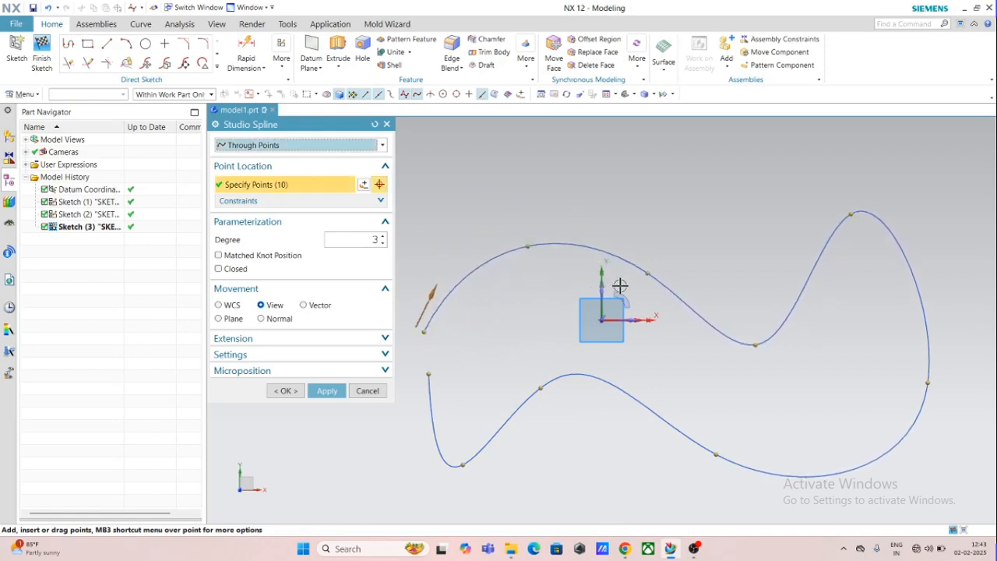
drag(647, 274, 647, 234)
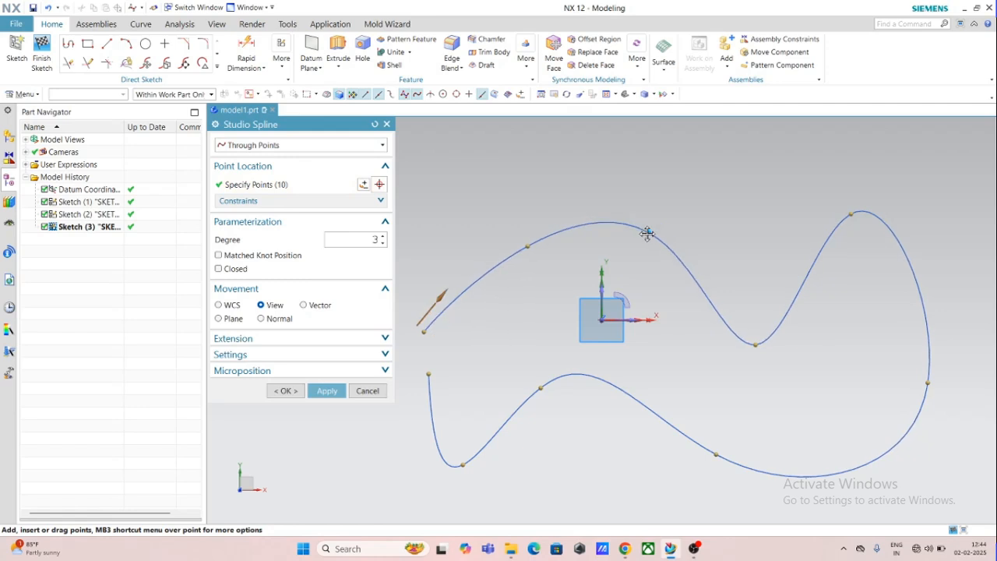
drag(756, 343, 750, 182)
drag(852, 222, 887, 197)
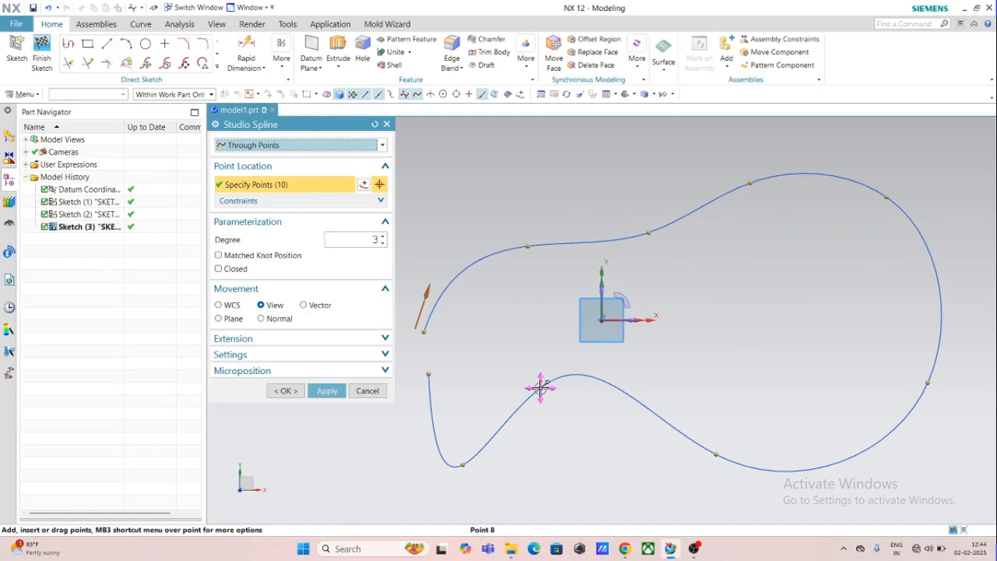
drag(538, 387, 564, 413)
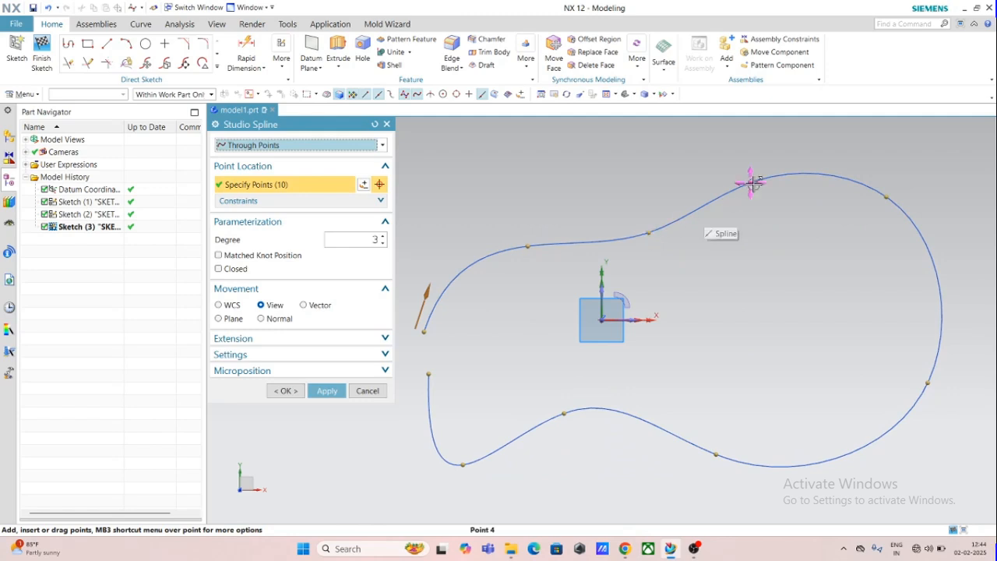
drag(886, 197, 867, 241)
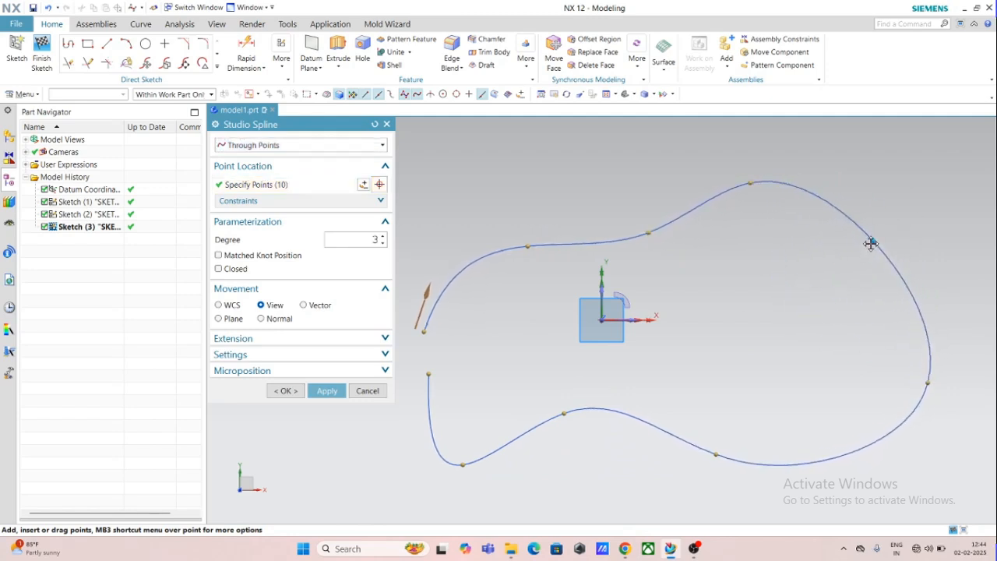
mouse_move(914, 381)
mouse_down()
mouse_move(839, 360)
mouse_move(920, 369)
mouse_move(832, 336)
mouse_move(819, 291)
mouse_move(912, 380)
mouse_up()
drag(713, 454, 716, 482)
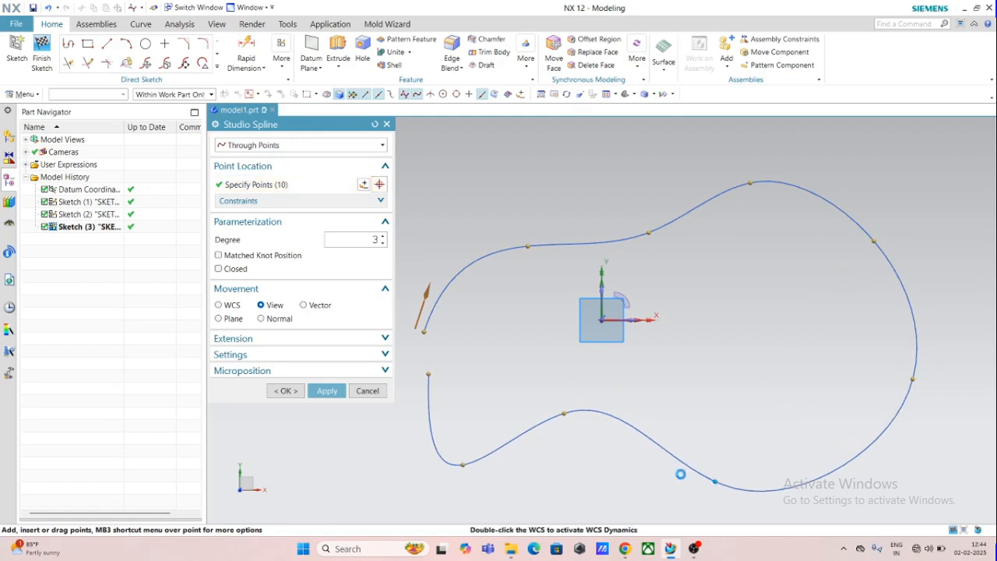
drag(561, 415, 558, 477)
drag(429, 371, 533, 293)
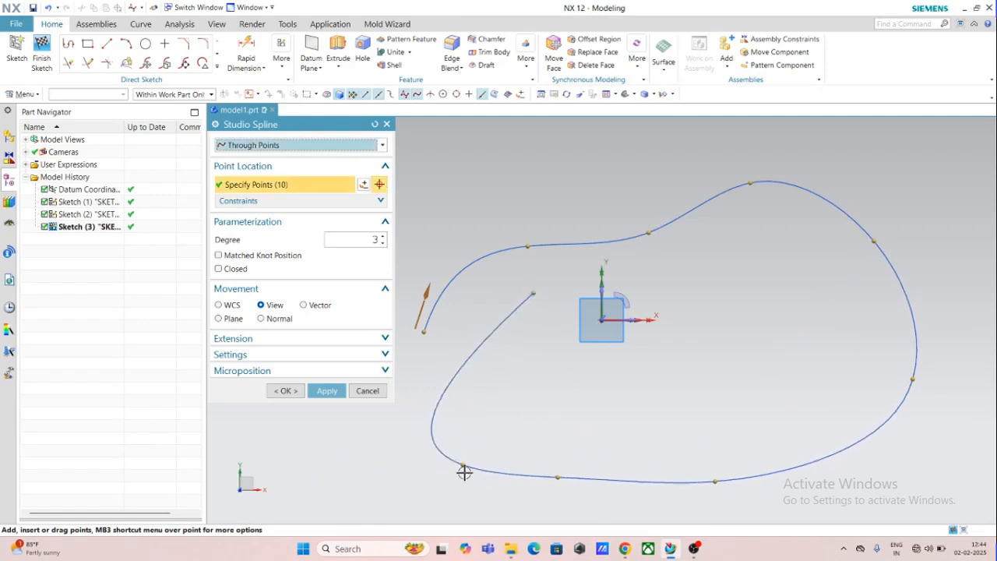
drag(464, 472, 518, 385)
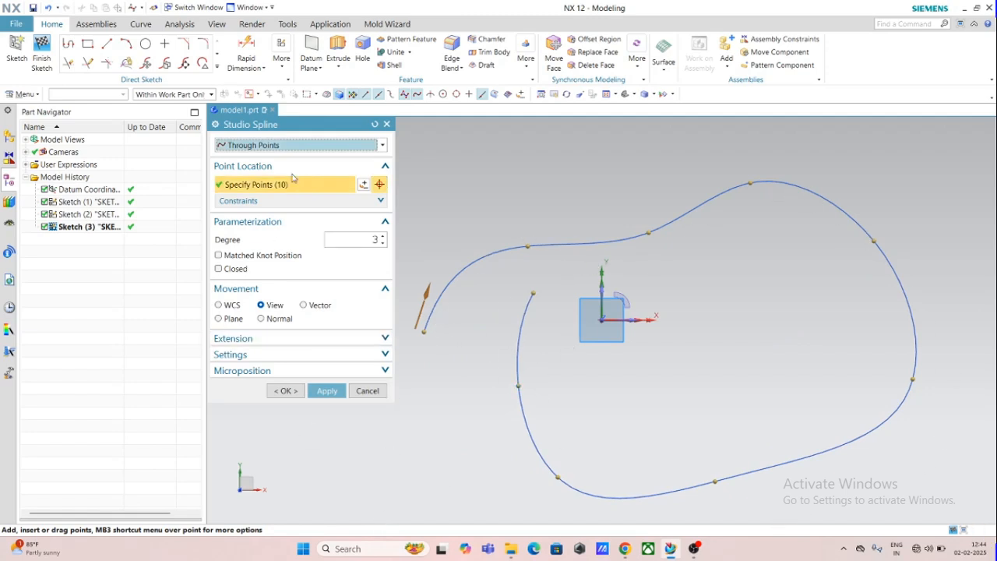
click(374, 124)
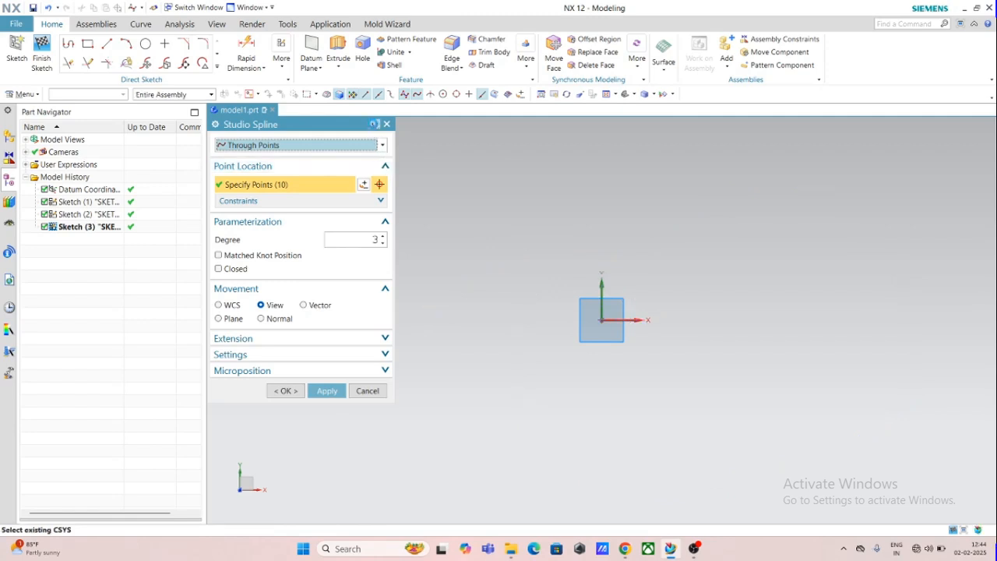
Sketch a degree-3 studio spline with the By Poles method, placing thirteen poles above, beside and below the origin
click(381, 146)
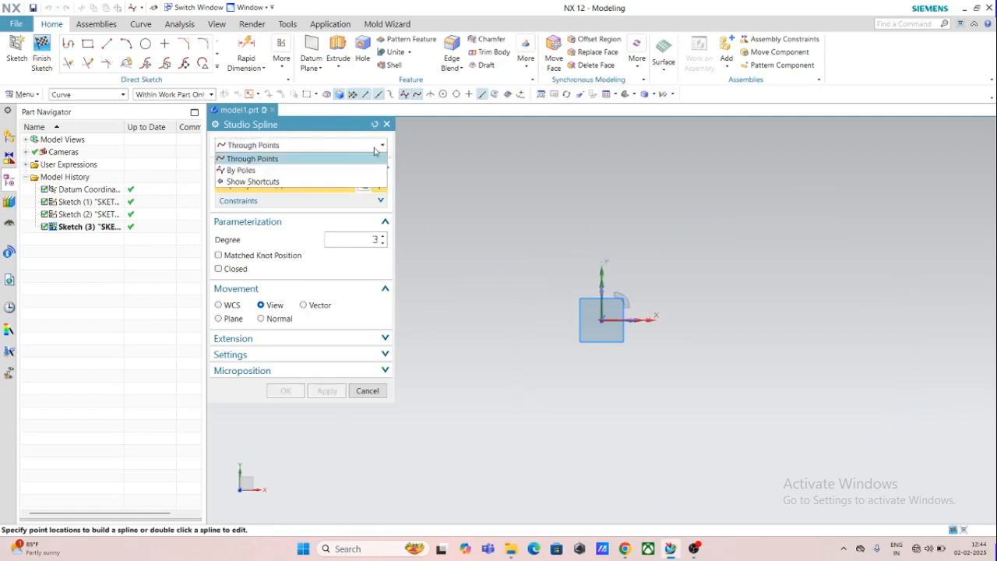
click(248, 171)
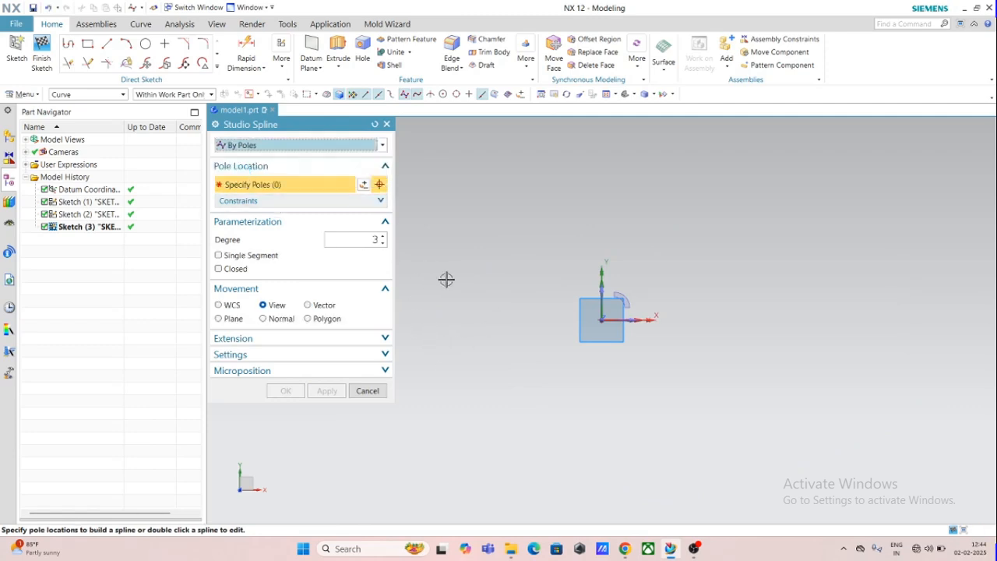
click(422, 336)
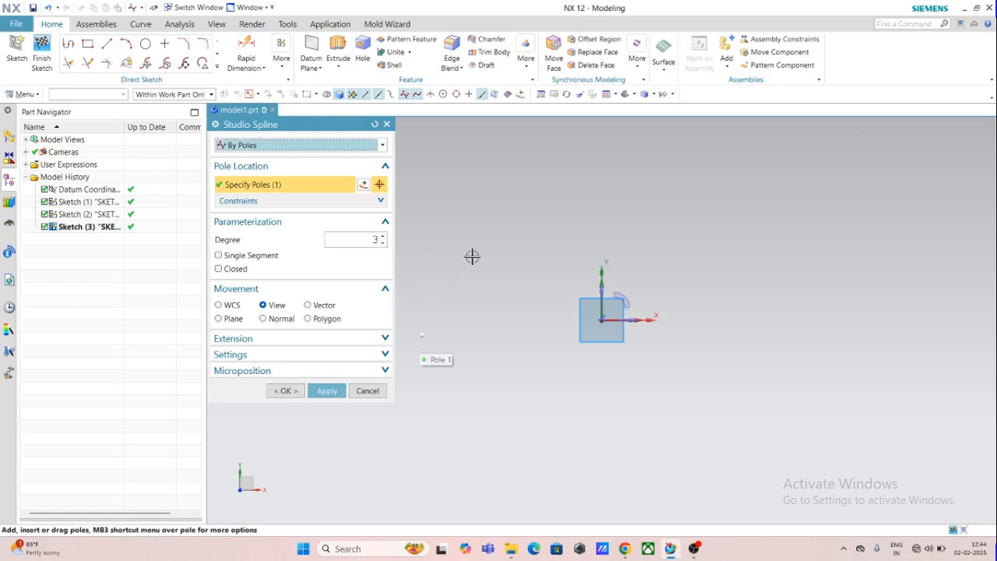
click(486, 235)
click(597, 235)
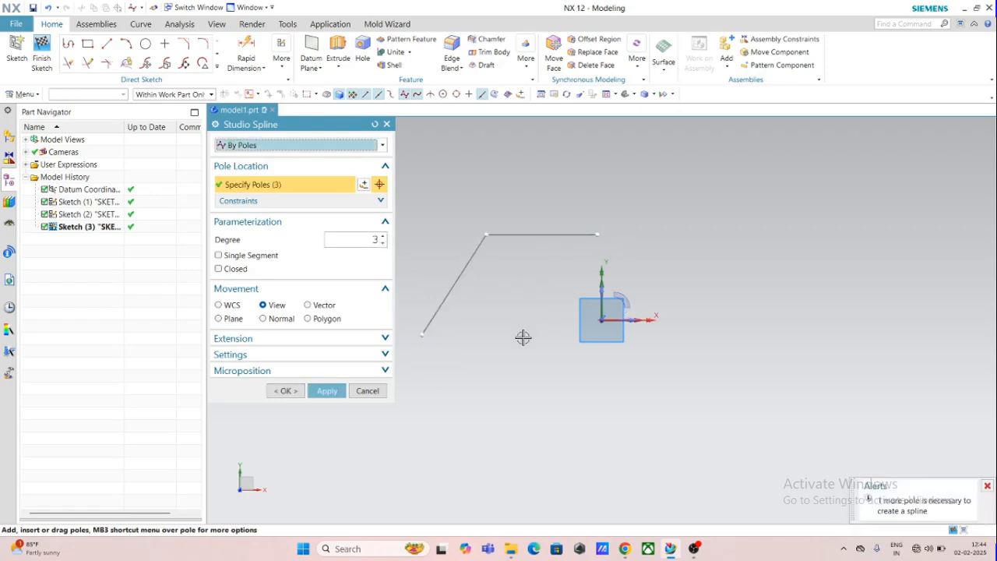
click(690, 258)
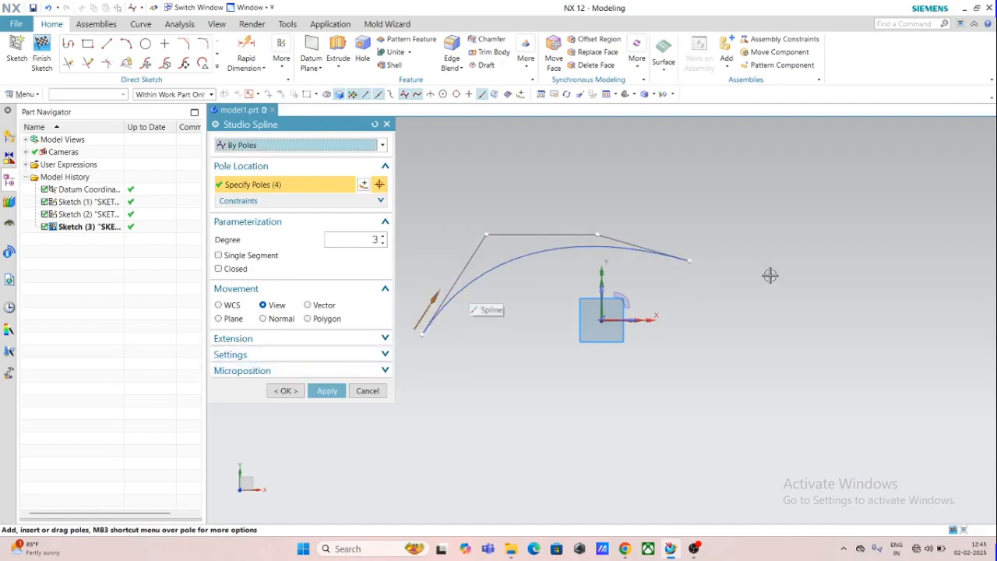
click(762, 375)
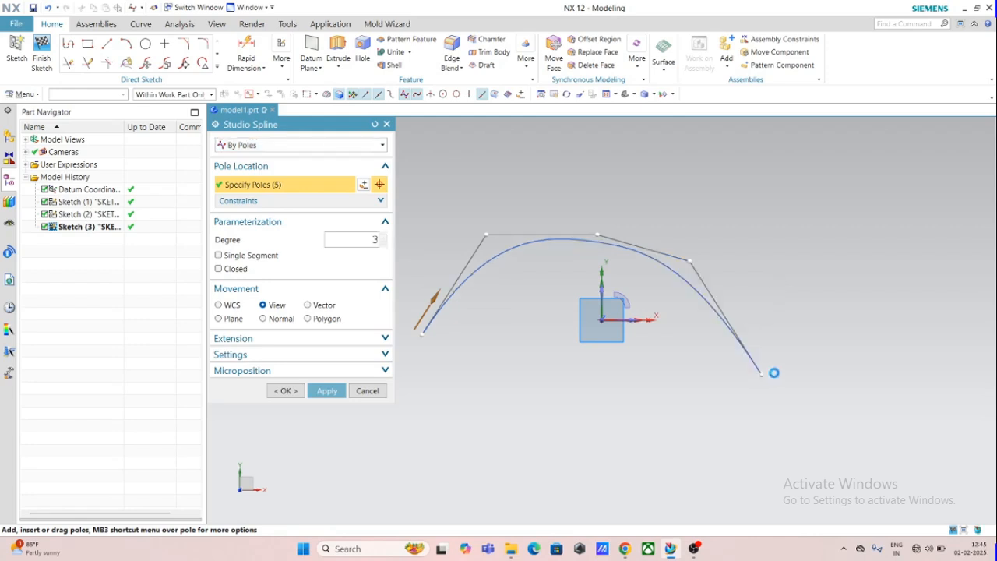
click(851, 289)
click(817, 196)
click(868, 378)
click(942, 274)
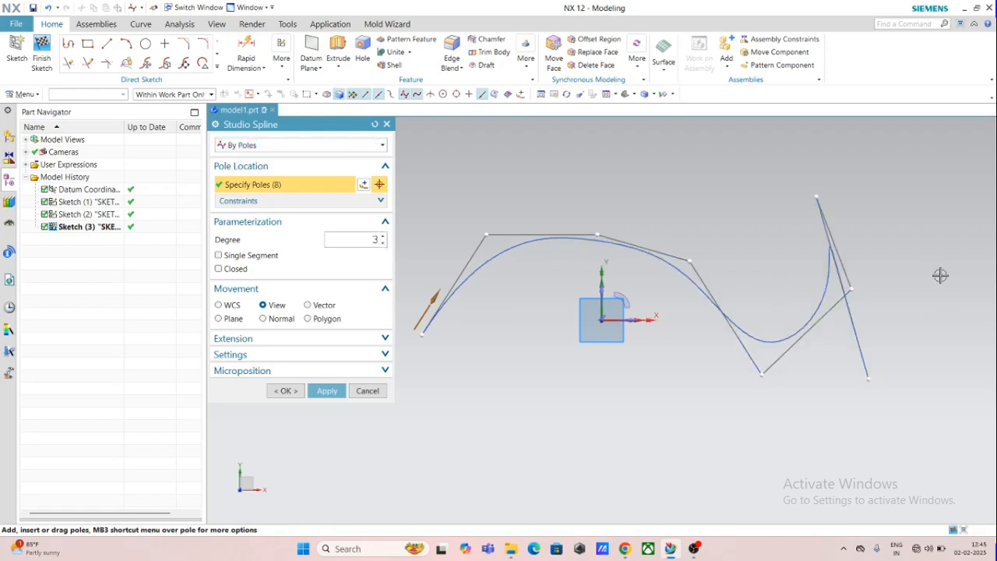
click(960, 209)
click(901, 428)
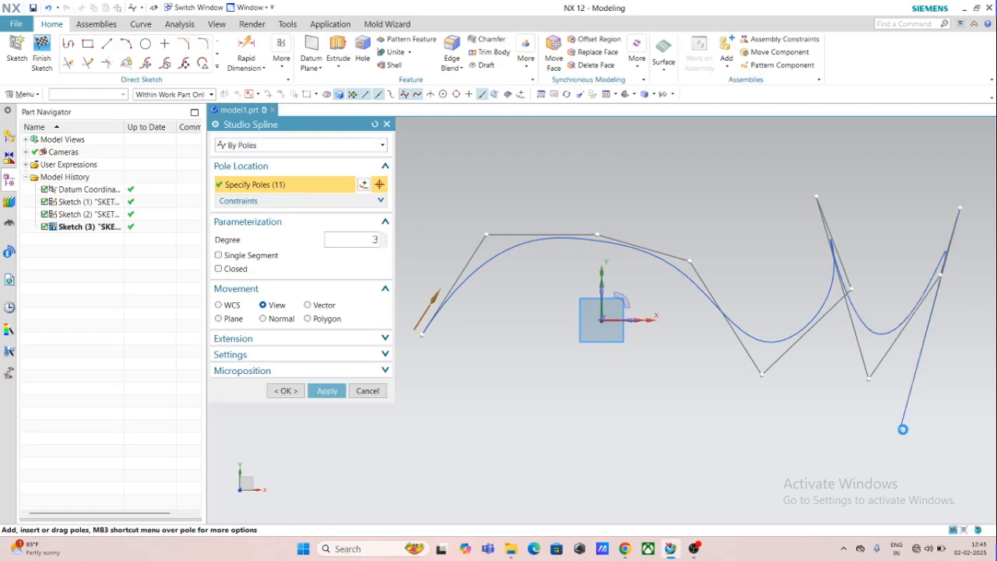
click(817, 482)
click(625, 448)
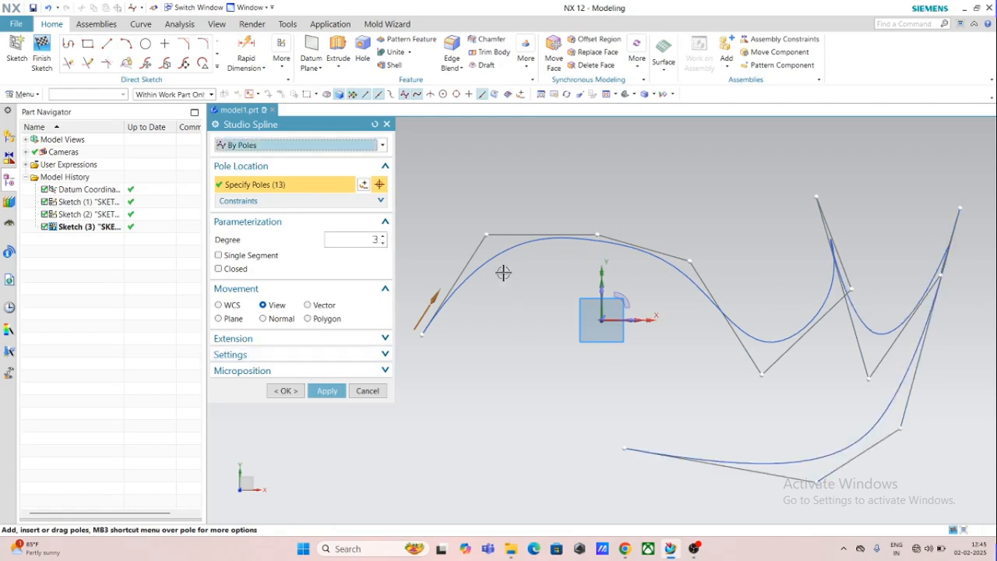
Reshape the pole-based spline by moving its second, third, fourth and fifth poles, then close Studio Spline without keeping the curve
drag(486, 235, 486, 199)
drag(601, 234, 592, 138)
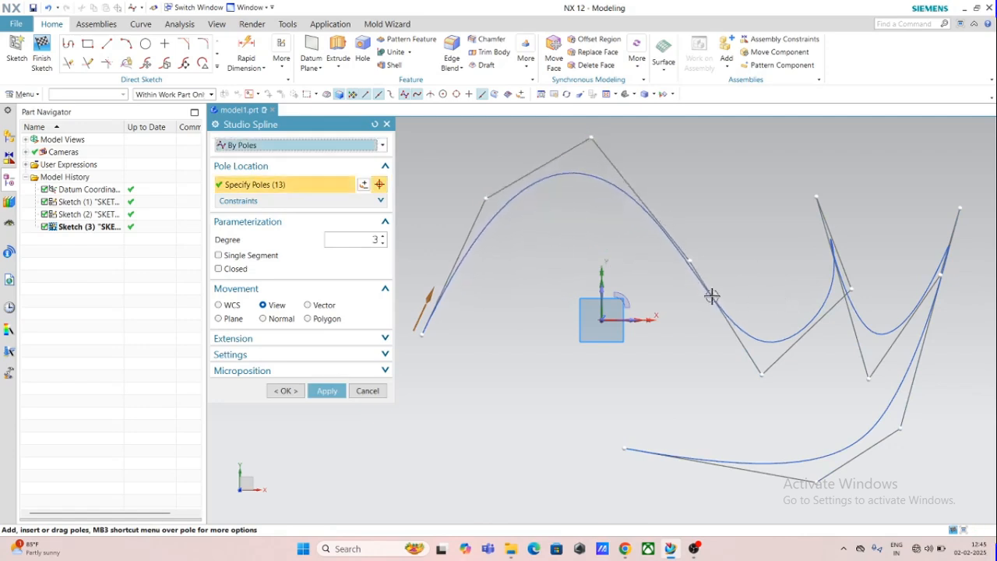
drag(690, 261, 644, 219)
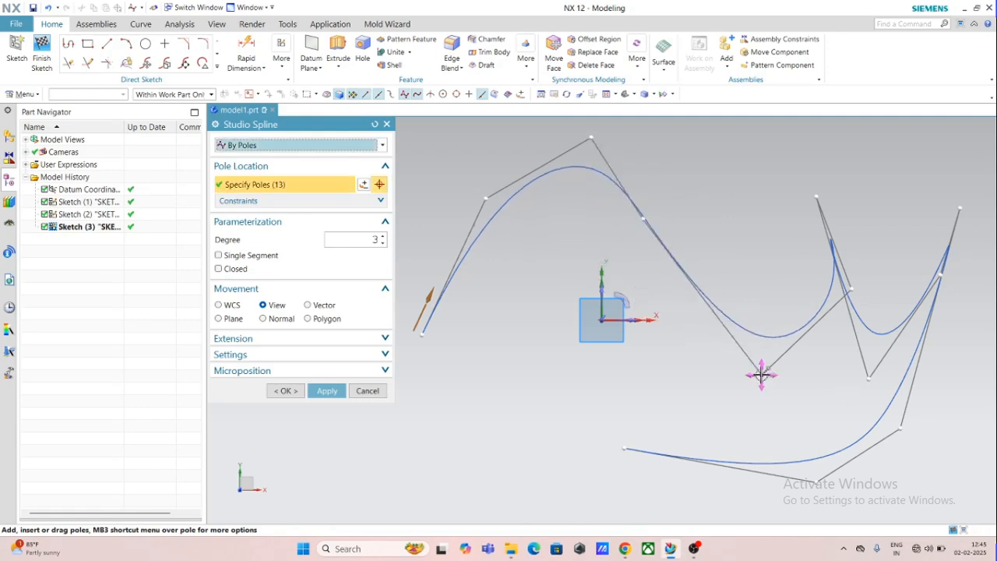
drag(761, 374, 768, 168)
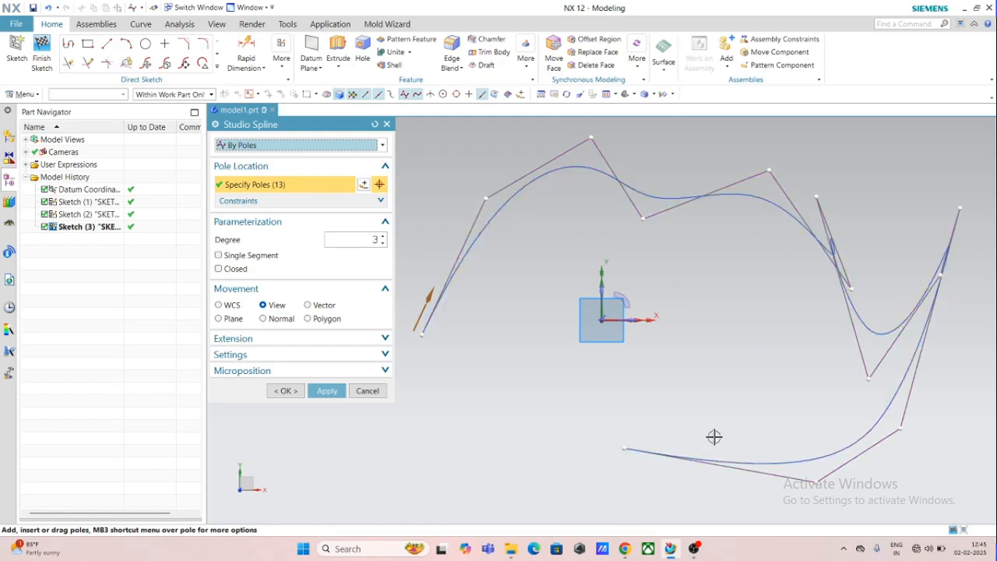
scroll(810, 387, up, 1)
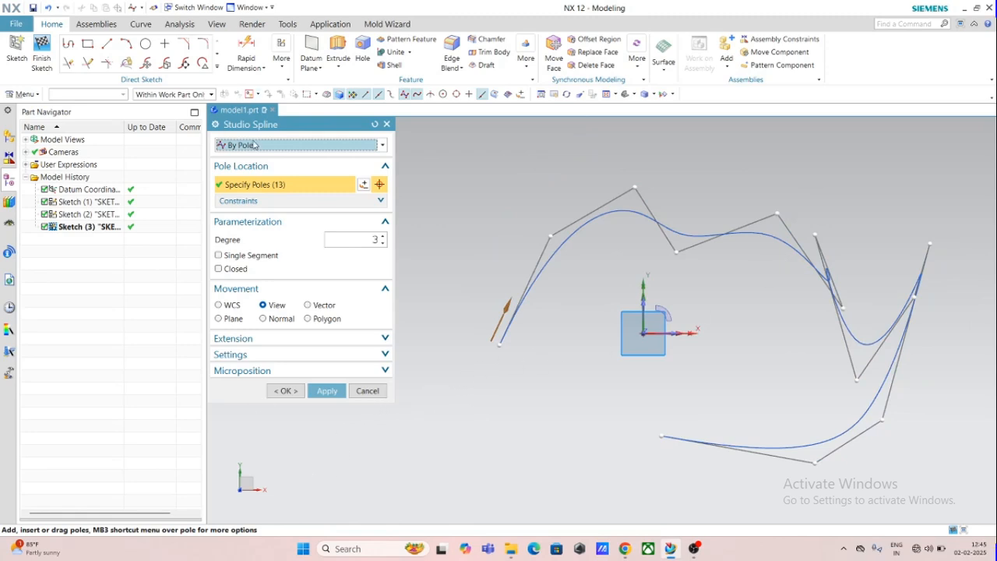
click(386, 123)
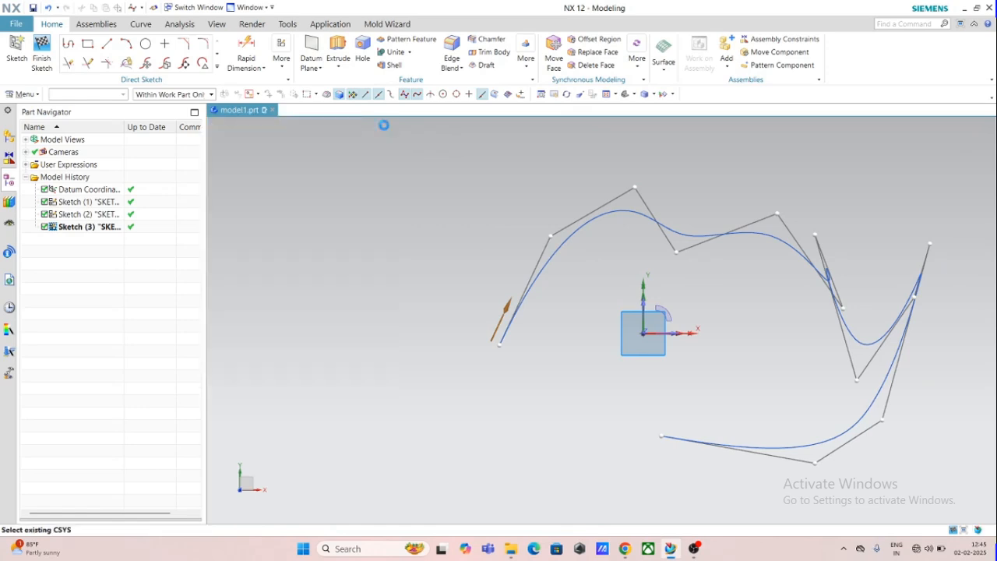
Start a polygon centred on the sketch origin and try side counts from three up to six
click(217, 66)
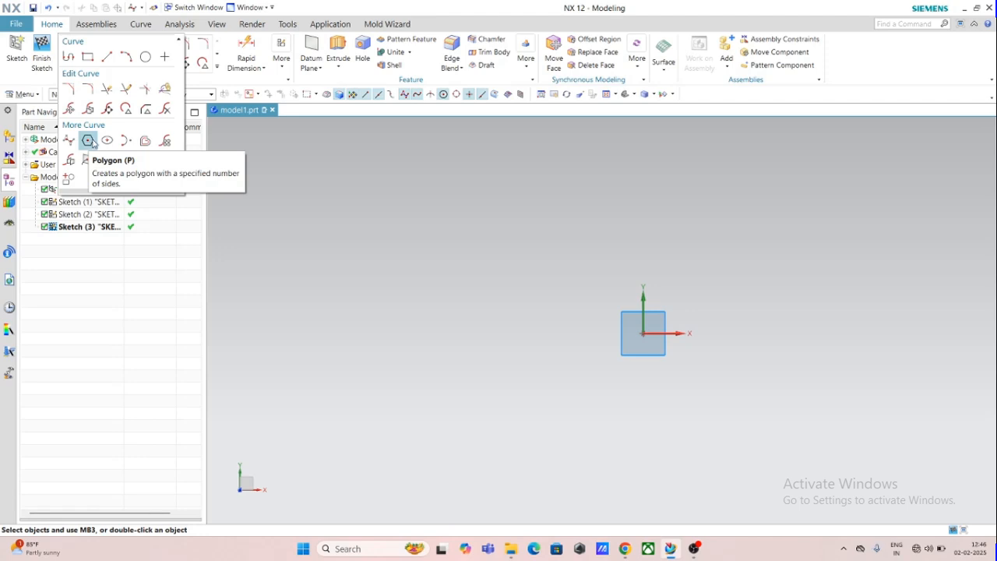
click(88, 141)
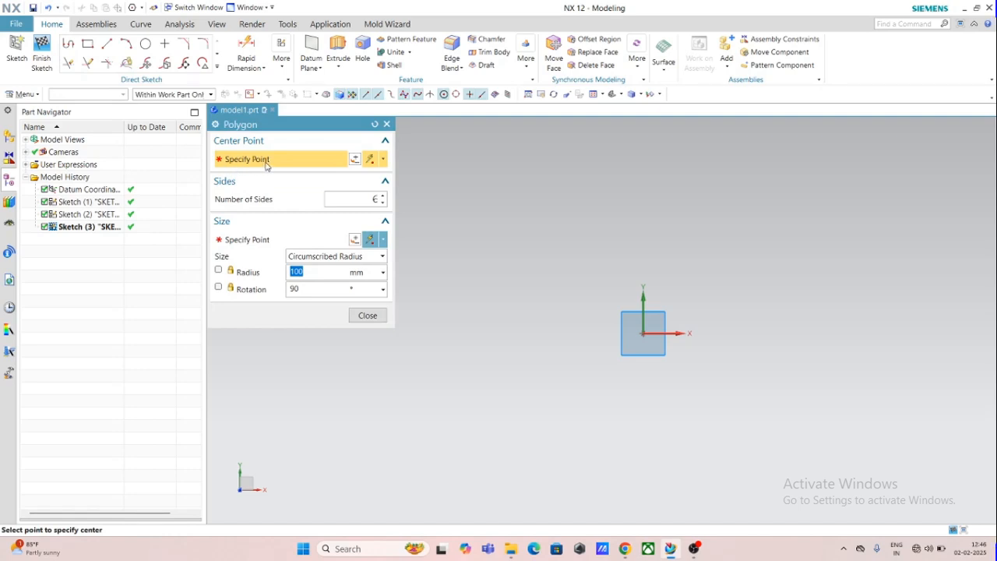
click(642, 334)
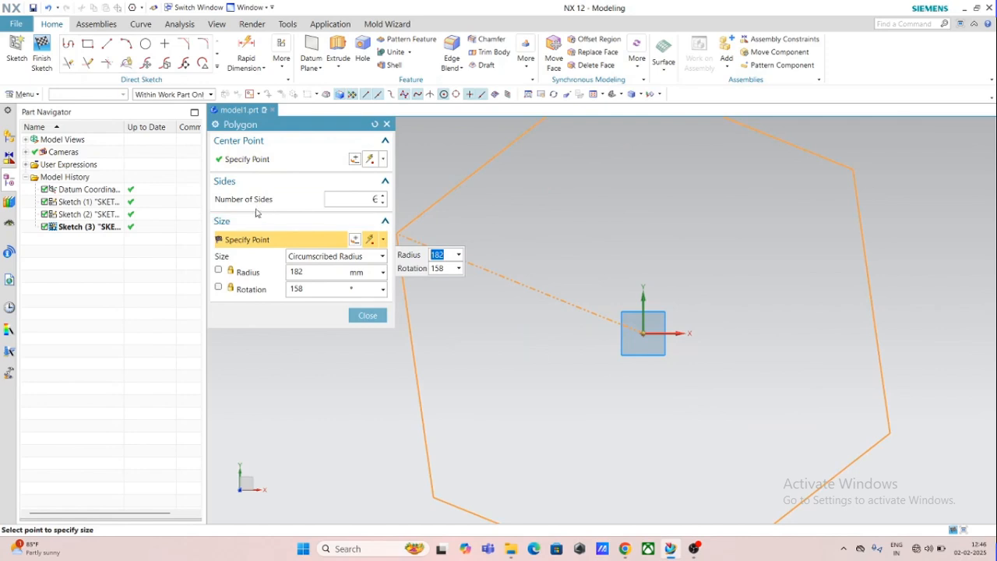
click(383, 203)
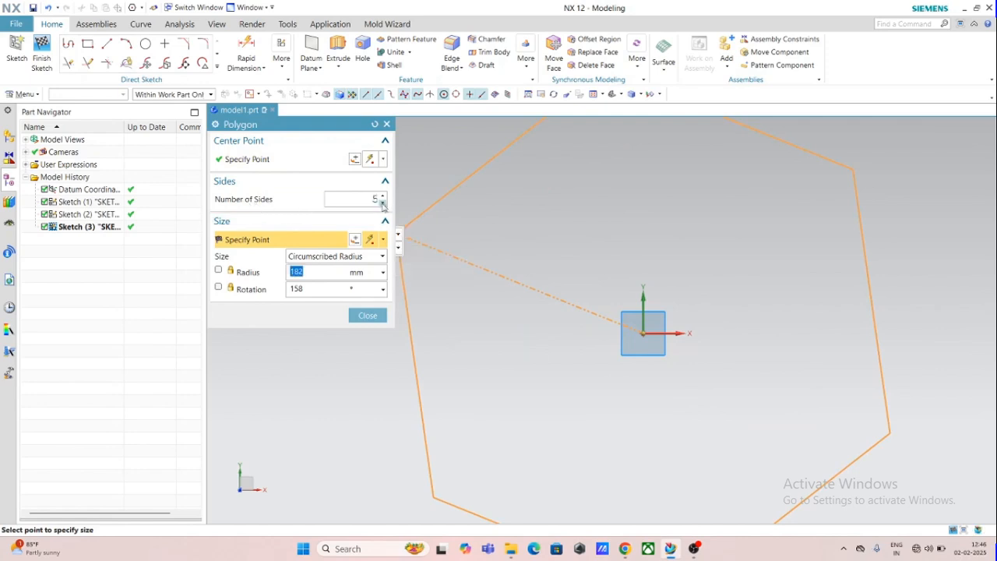
click(383, 202)
click(383, 202)
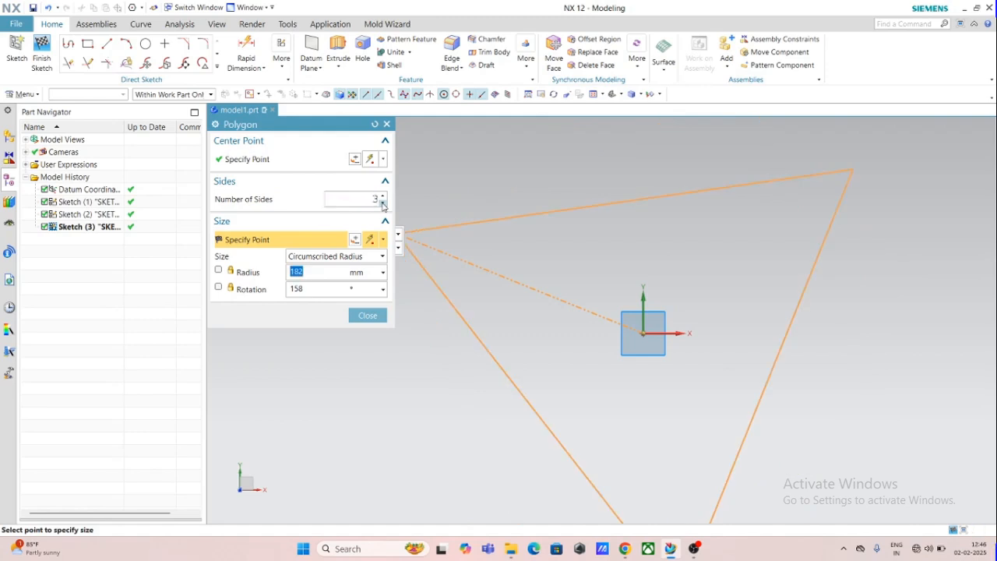
click(383, 203)
click(383, 205)
click(383, 197)
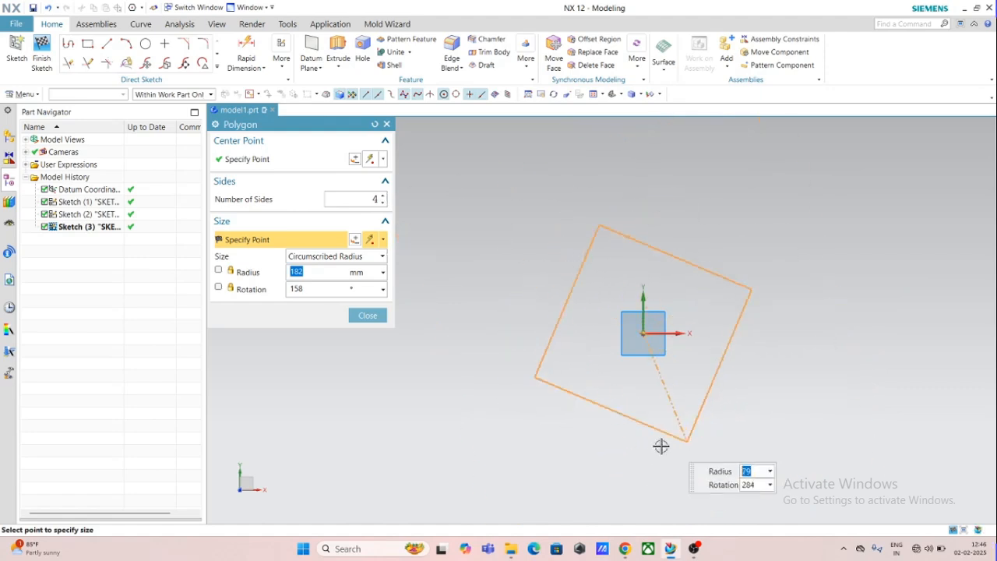
click(383, 196)
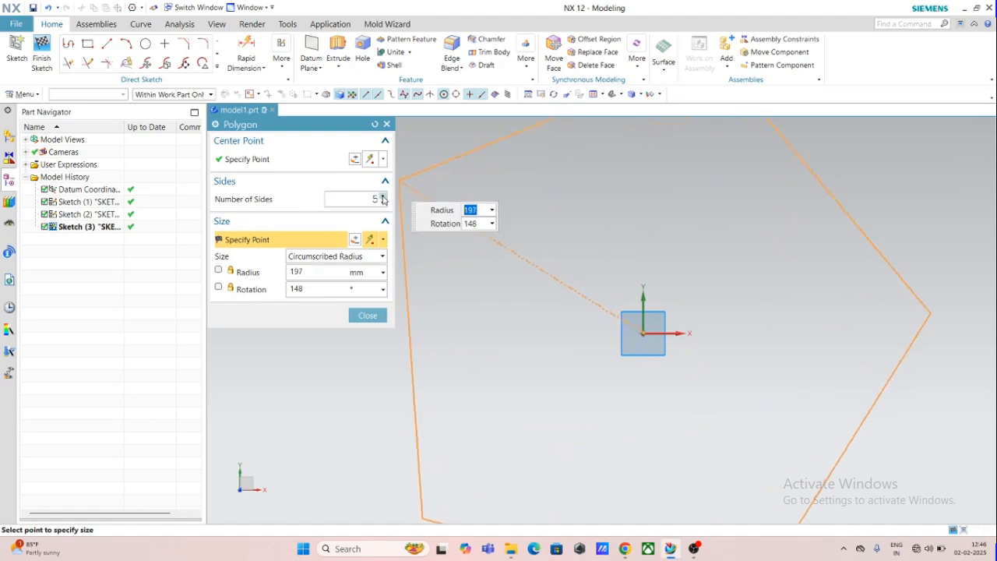
click(382, 196)
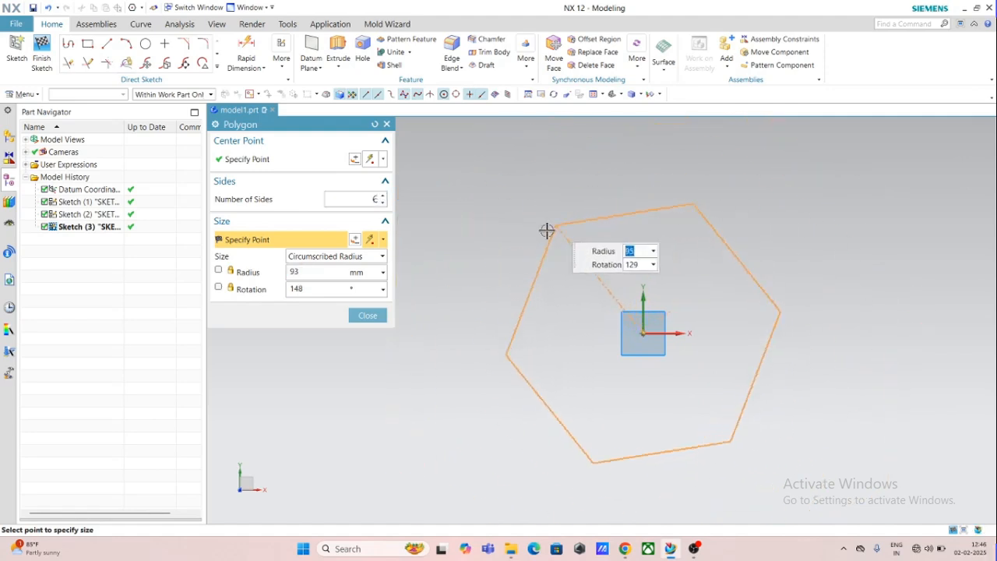
Set the polygon to 513 sides and place it with a circumscribed radius of about 66 mm and rotation of about 134°
double_click(374, 200)
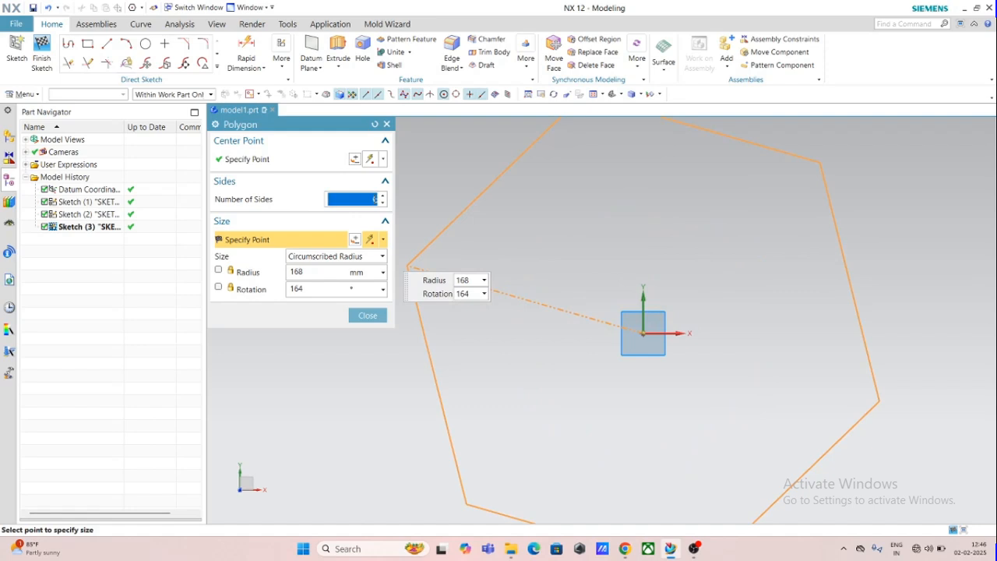
text(513)
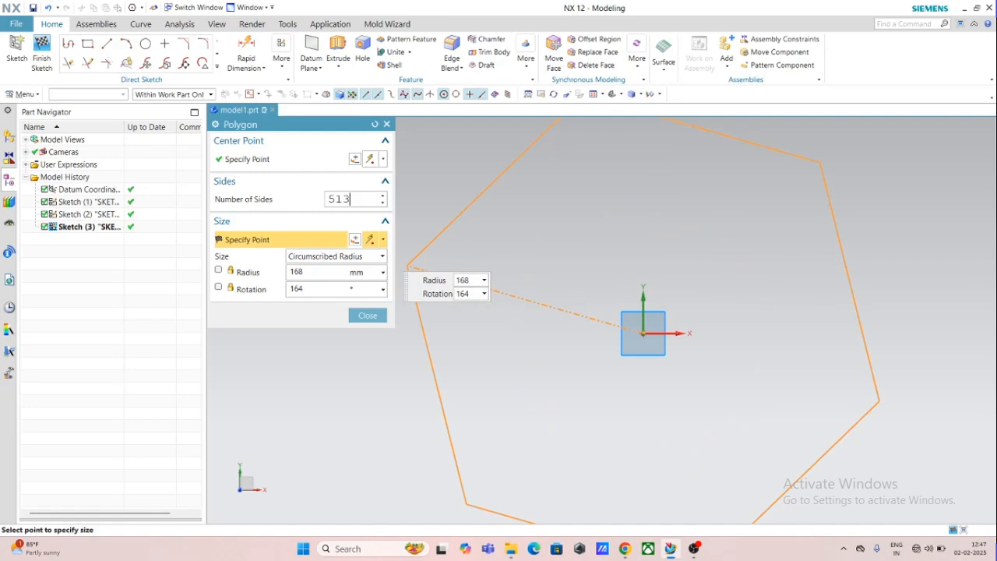
key(Return)
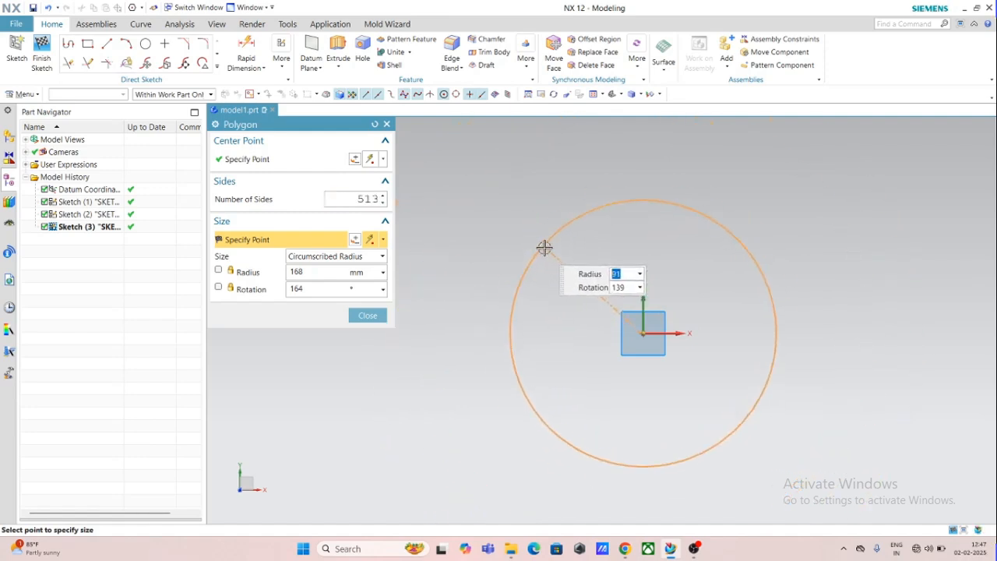
click(576, 263)
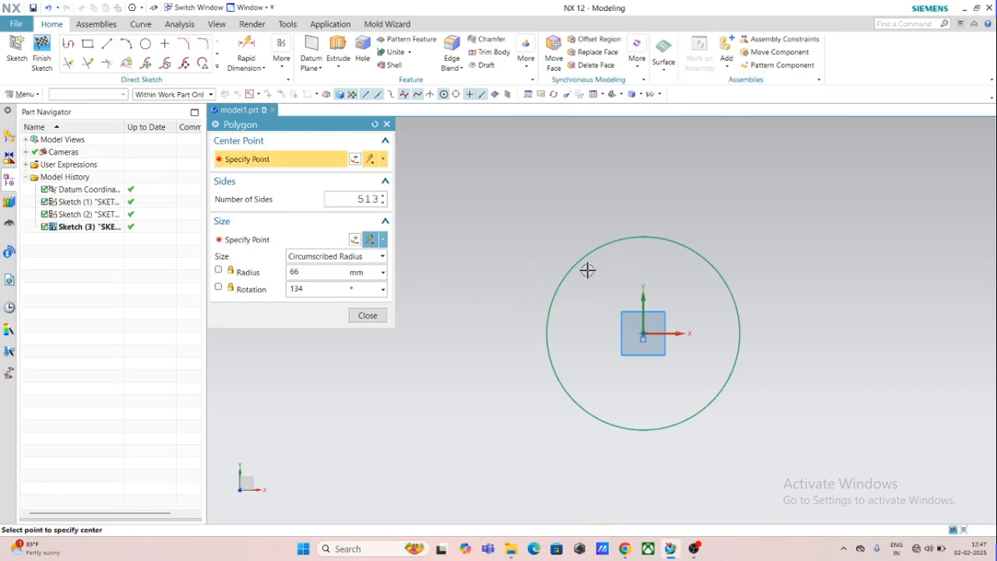
Examine the 513-sided polygon's outline, comparing its individual edges up close with its overall shape
scroll(576, 267, up, 5)
scroll(573, 268, up, 6)
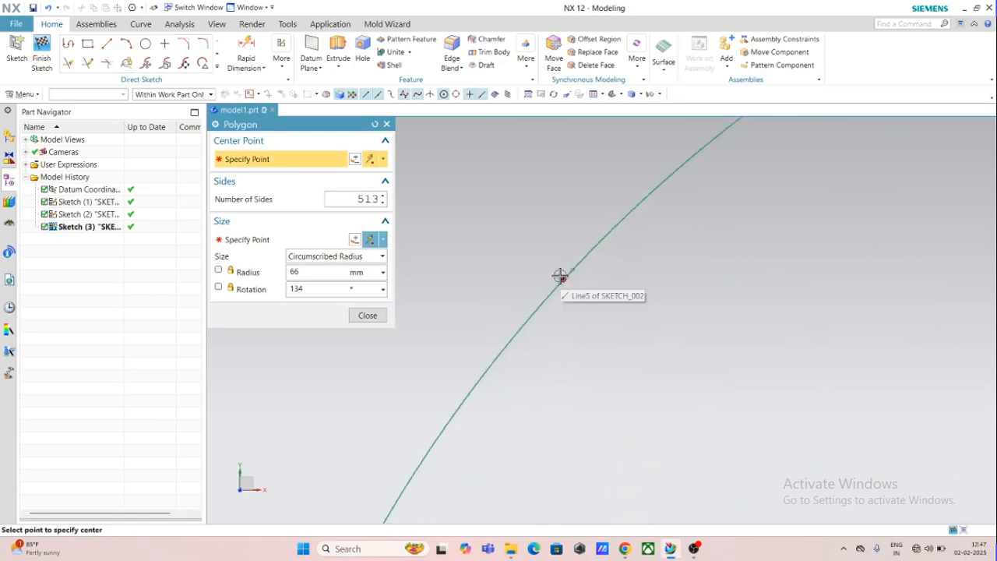
scroll(571, 273, up, 1)
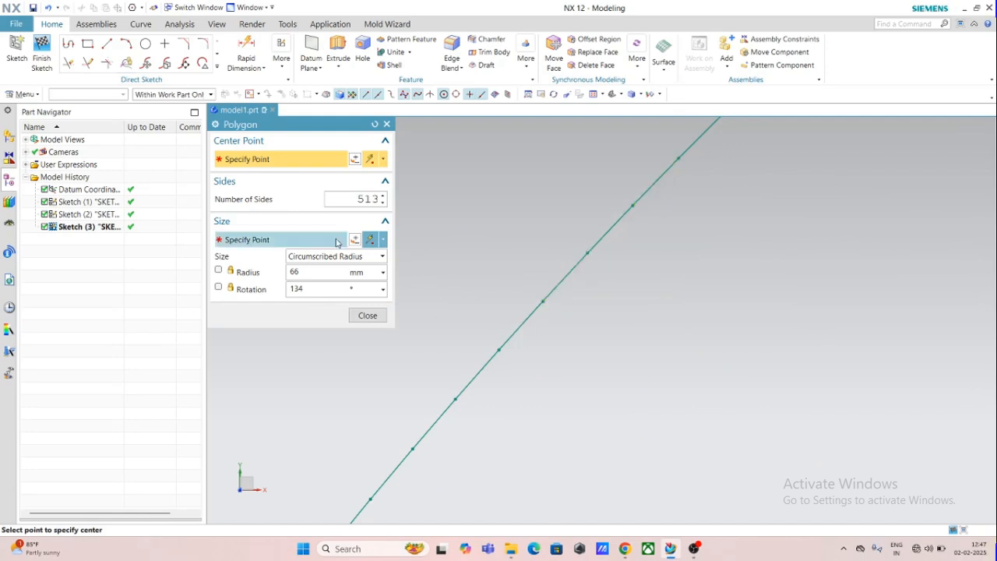
scroll(568, 361, down, 6)
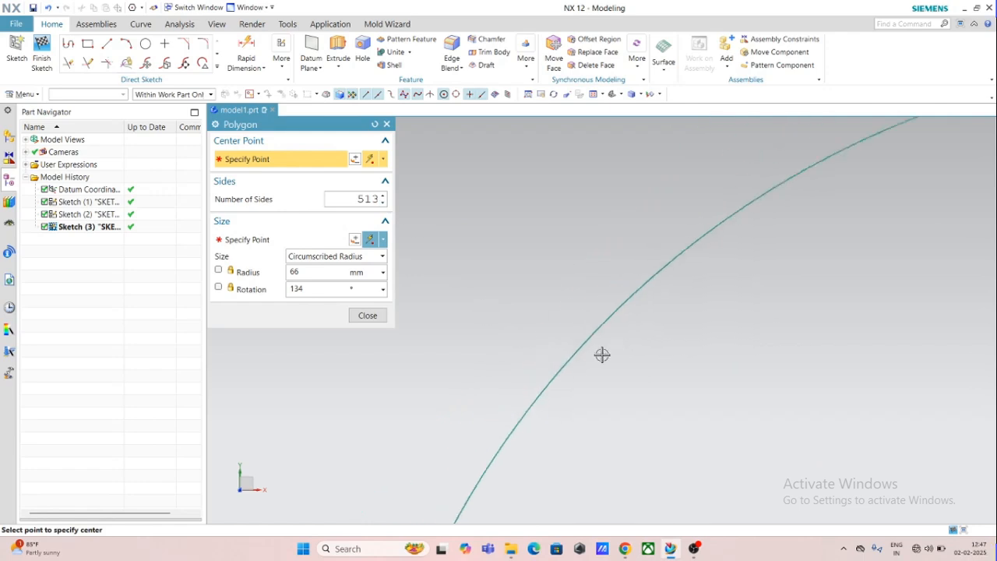
scroll(695, 359, down, 1)
scroll(863, 395, down, 4)
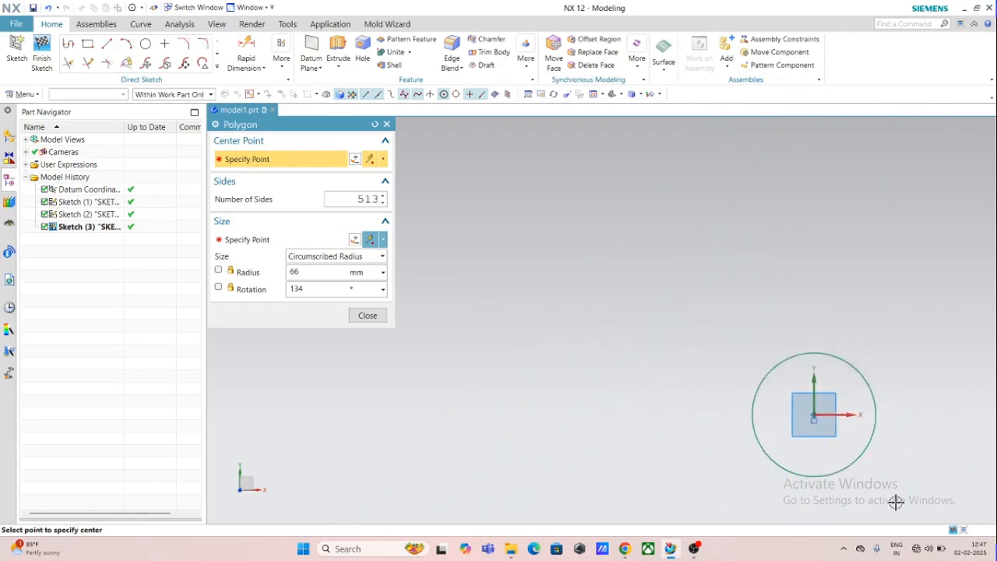
scroll(875, 479, up, 3)
scroll(774, 321, down, 1)
scroll(903, 388, down, 3)
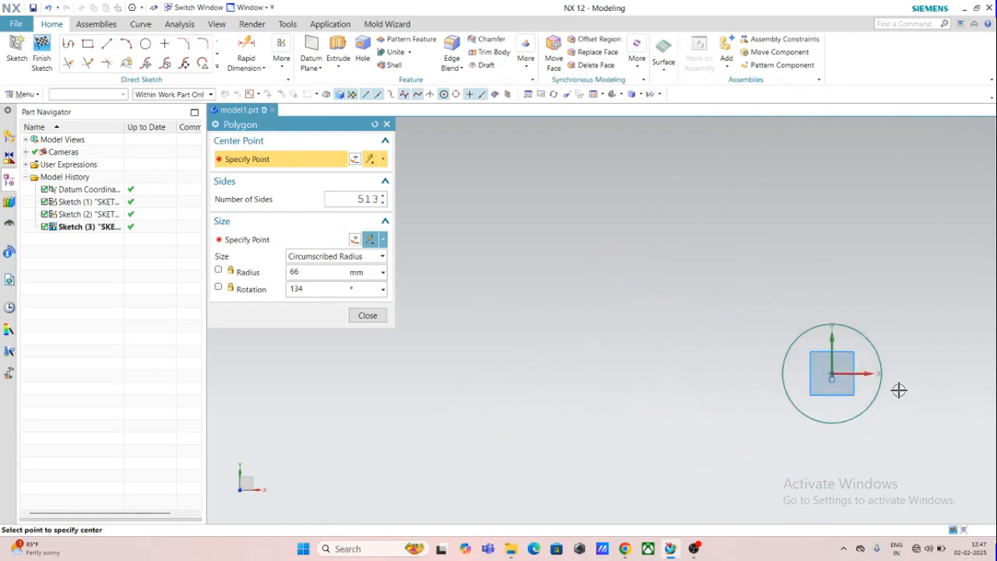
scroll(889, 382, up, 3)
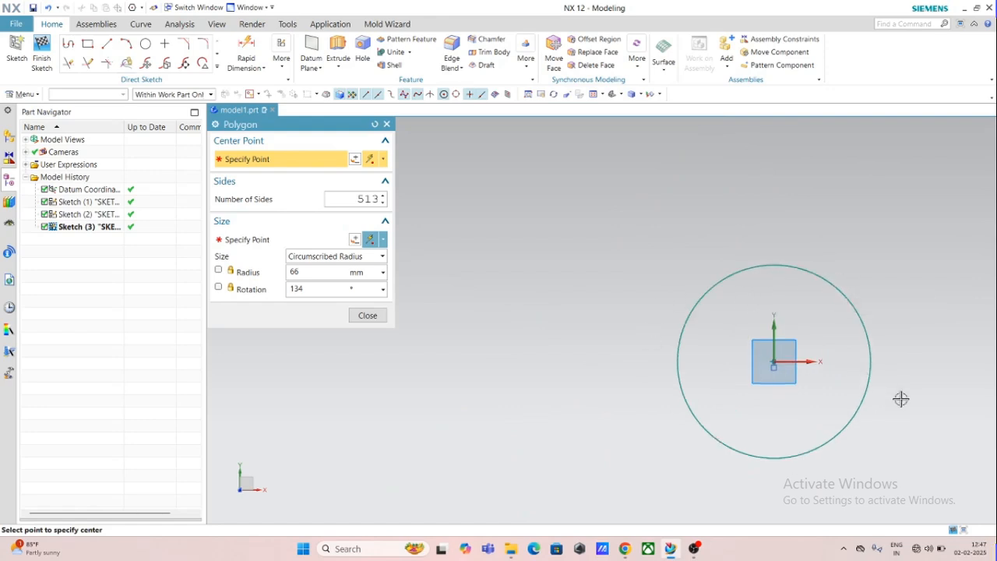
scroll(935, 405, up, 3)
scroll(737, 414, down, 3)
scroll(838, 440, up, 1)
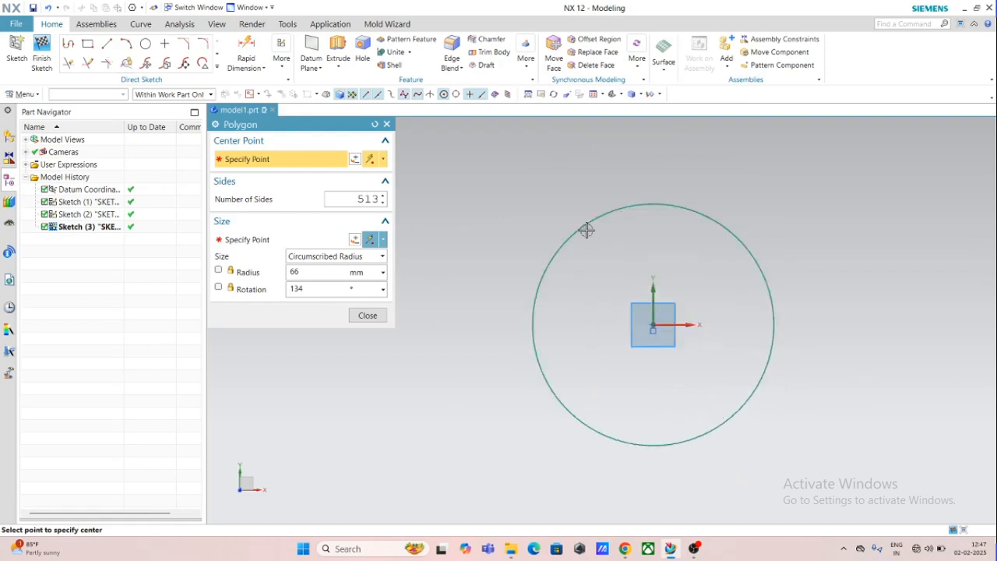
scroll(577, 241, up, 3)
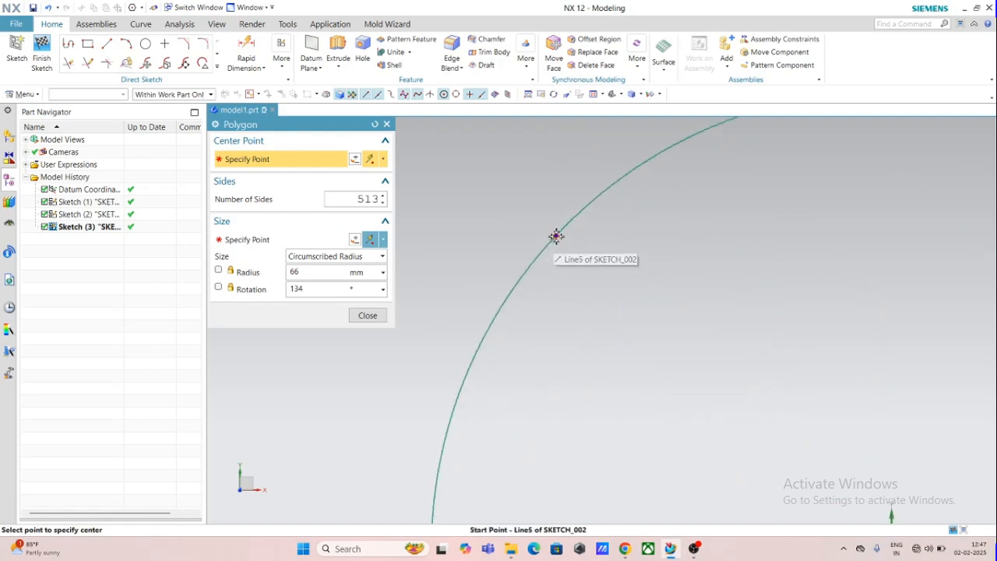
scroll(557, 236, down, 4)
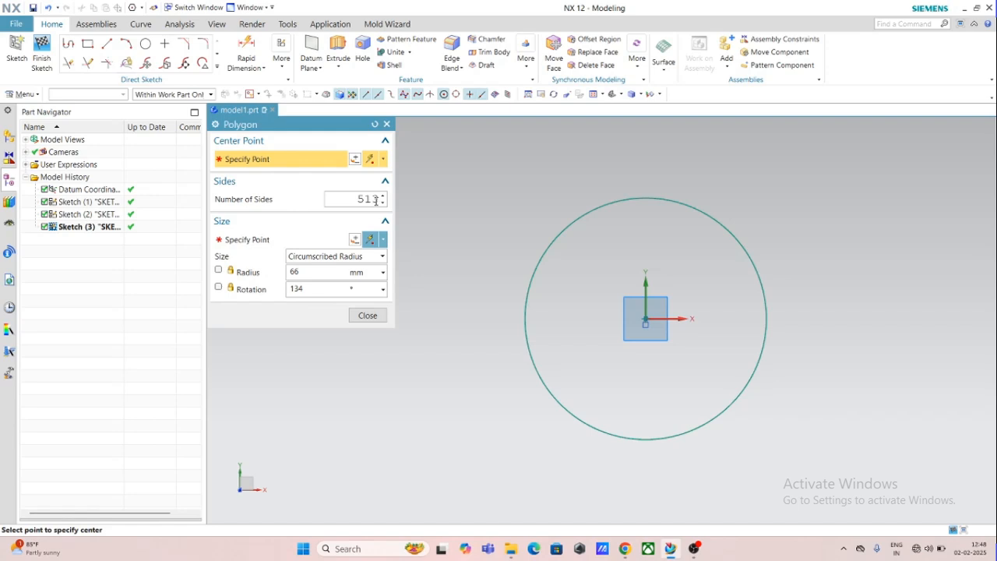
View the polygon's size methods, close the Polygon command and undo the 513-sided polygon
click(342, 259)
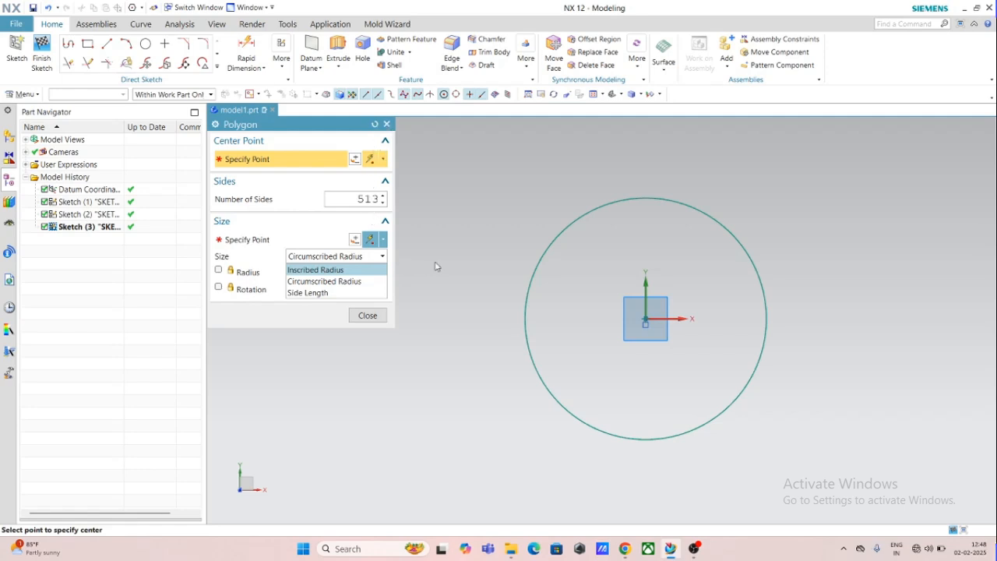
click(367, 319)
click(368, 315)
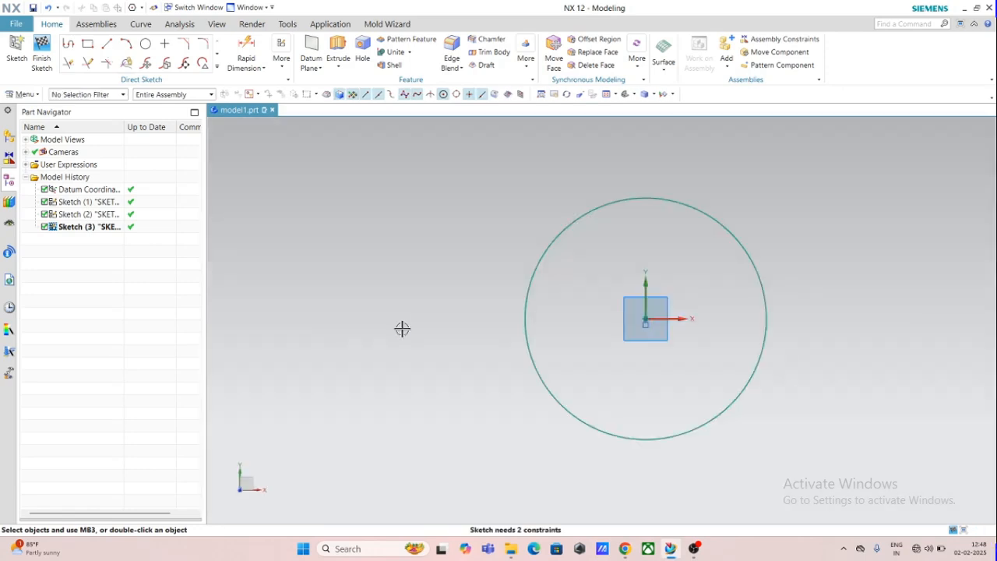
key(ctrl+z)
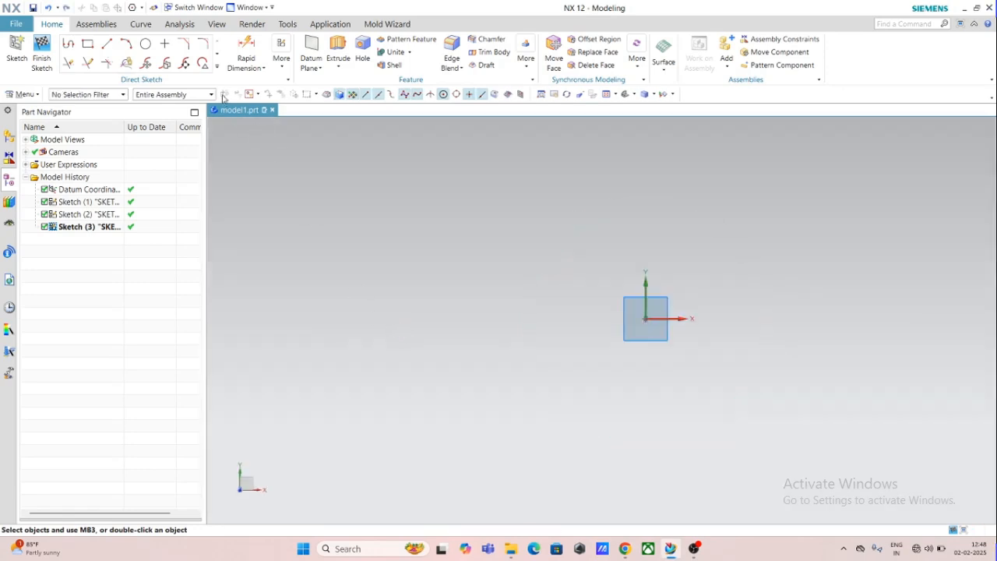
Define a closed ellipse centred on the sketch origin with a 110 mm major radius, 60 mm minor radius and 180° rotation
click(219, 67)
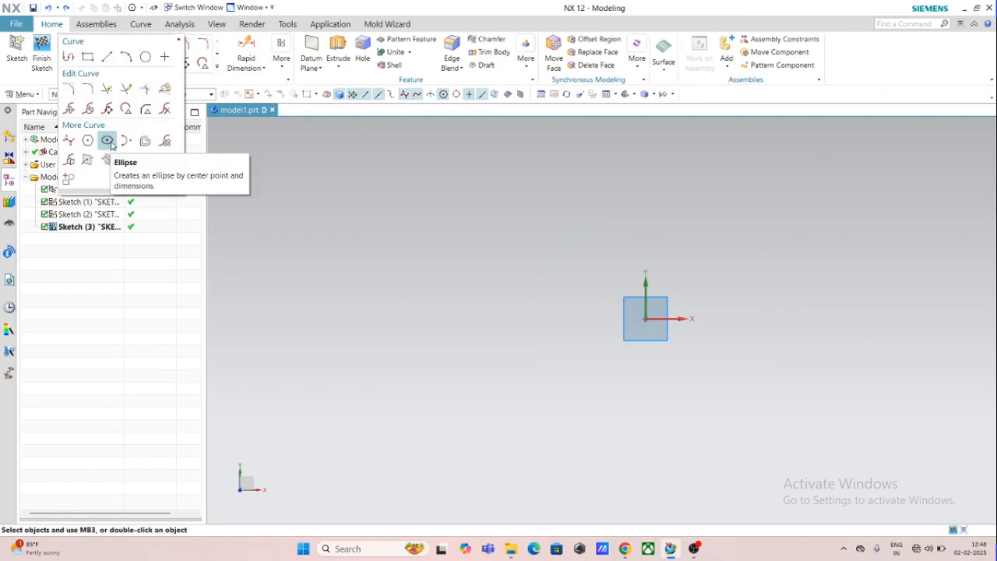
click(108, 141)
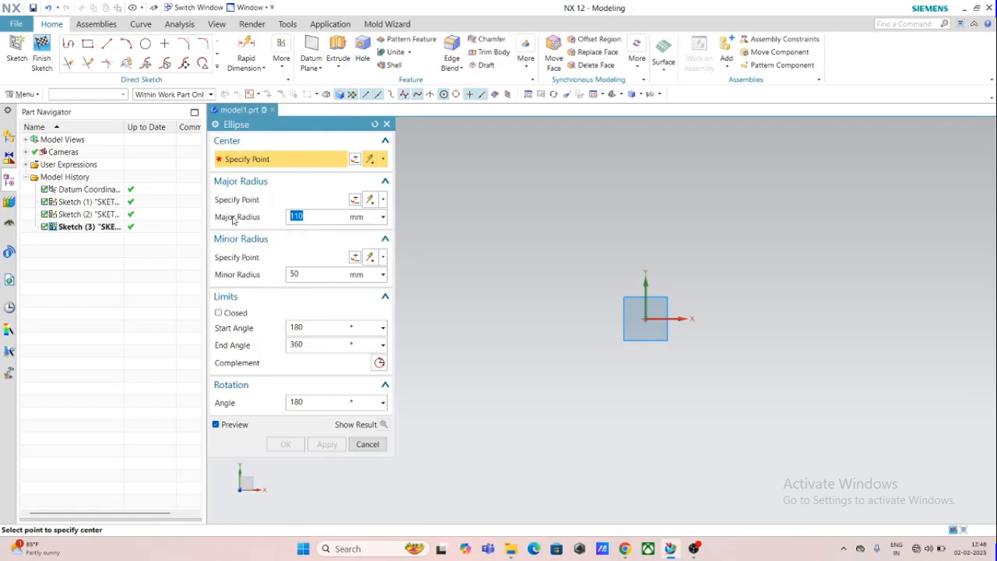
click(310, 274)
click(219, 314)
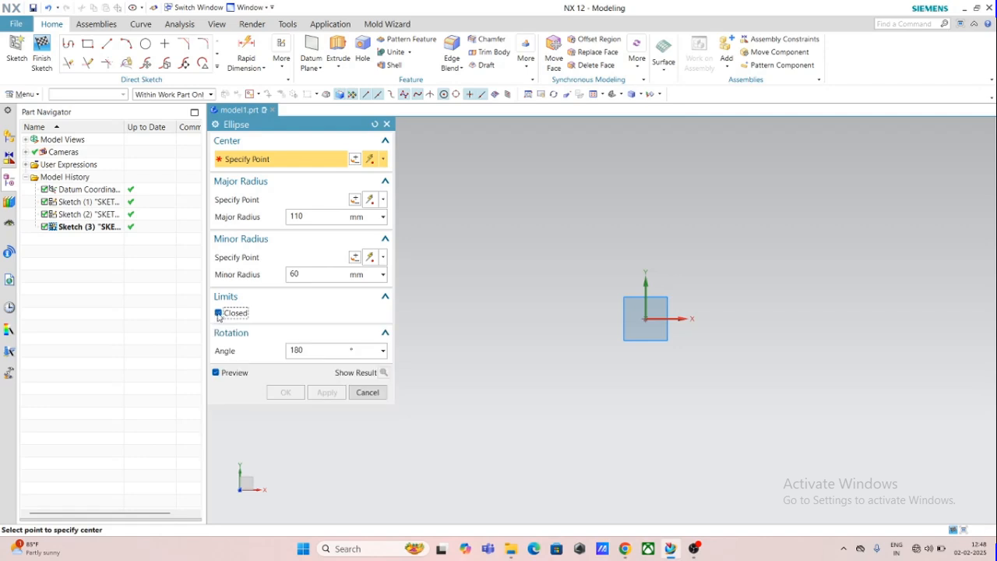
click(319, 349)
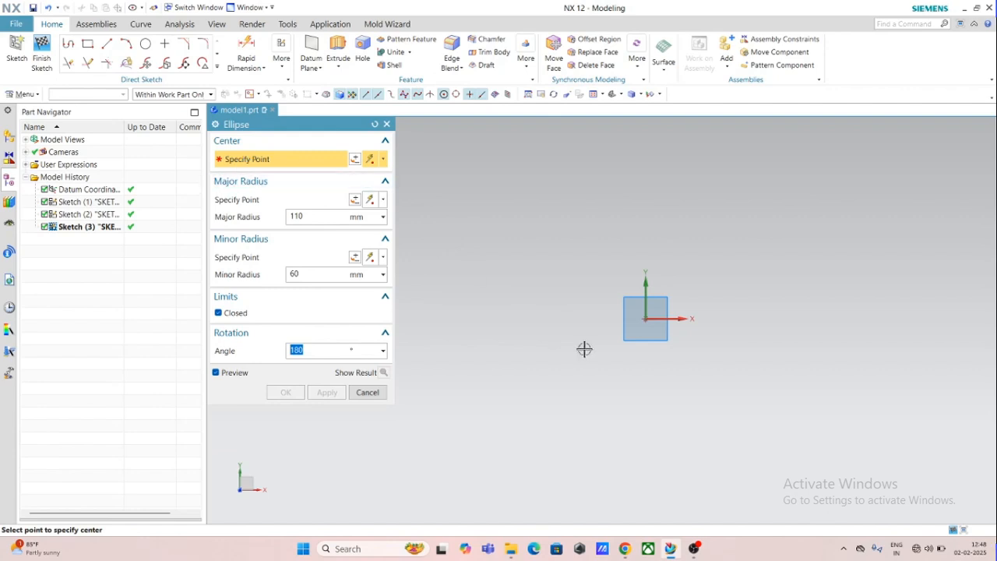
click(645, 318)
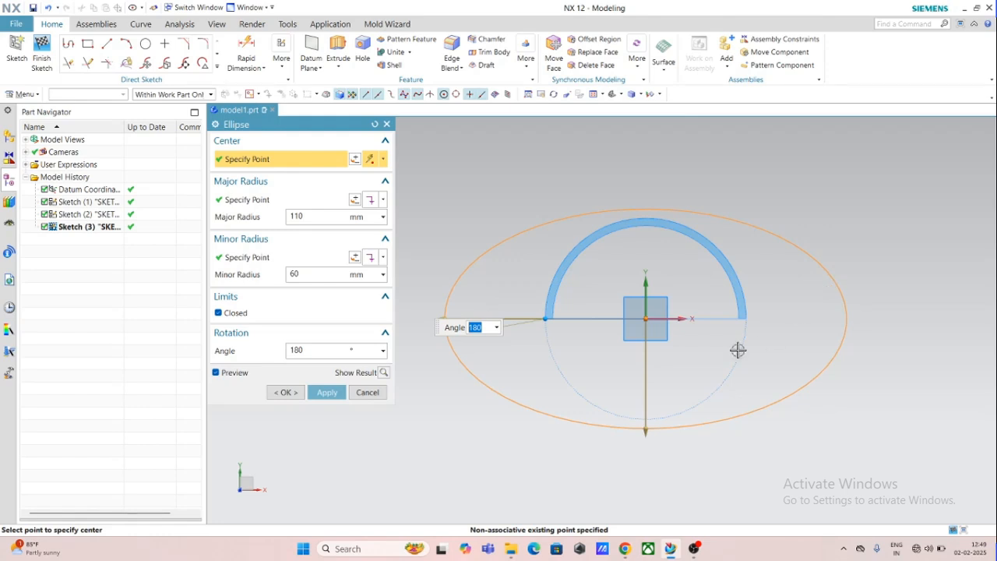
Resize the ellipse preview to a major radius of about 103 mm and a minor radius of about 36 mm
scroll(415, 380, down, 2)
scroll(444, 378, up, 2)
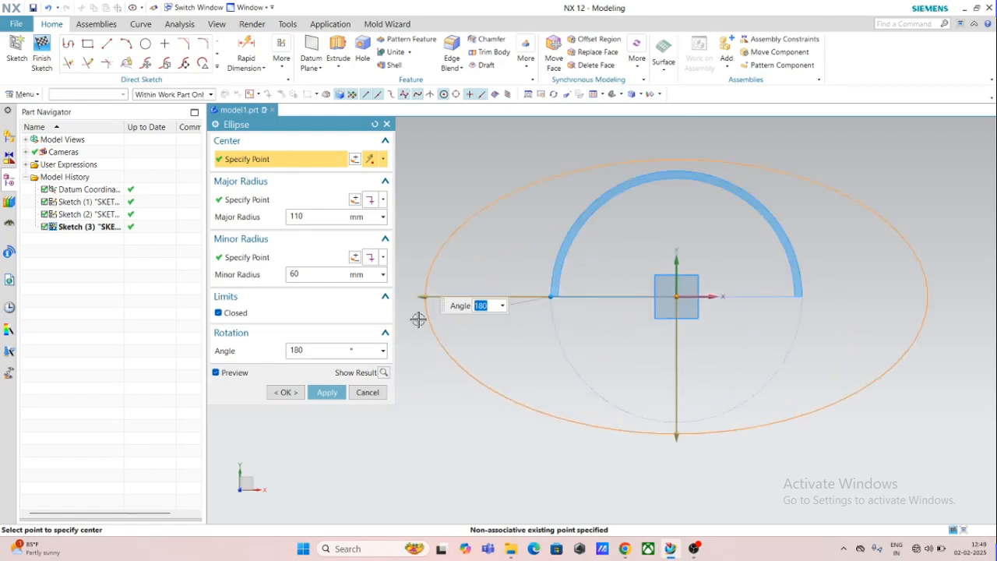
click(423, 296)
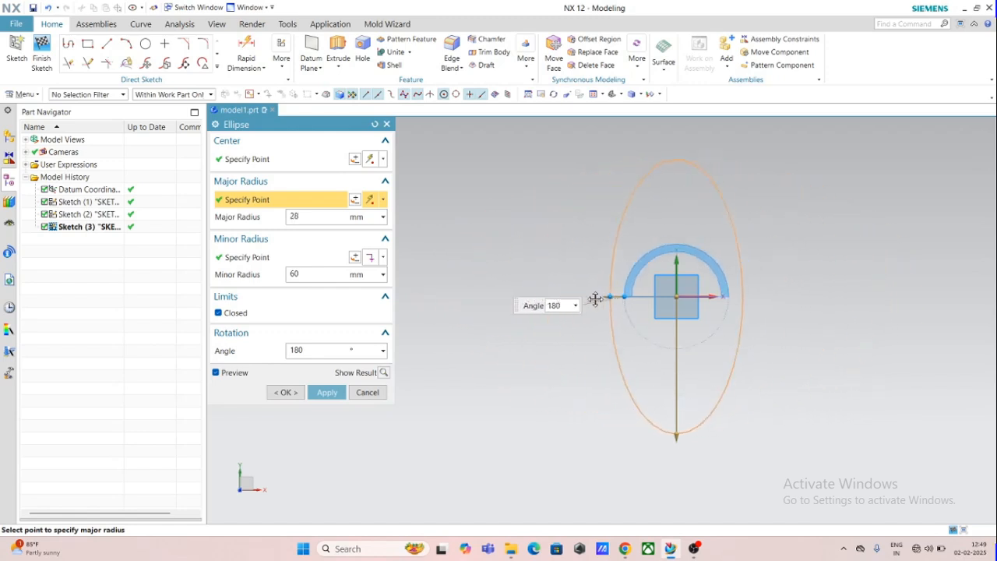
click(420, 297)
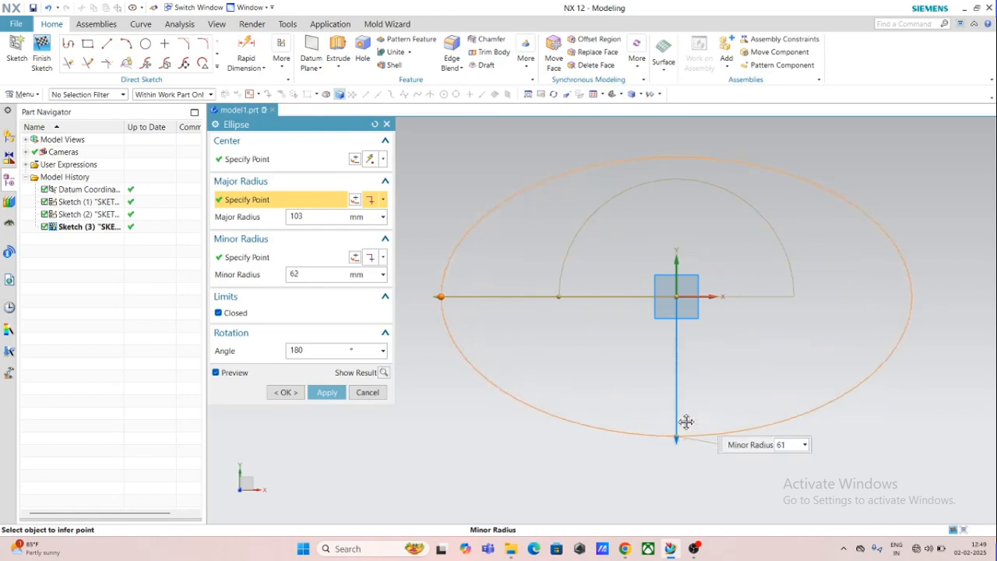
click(681, 380)
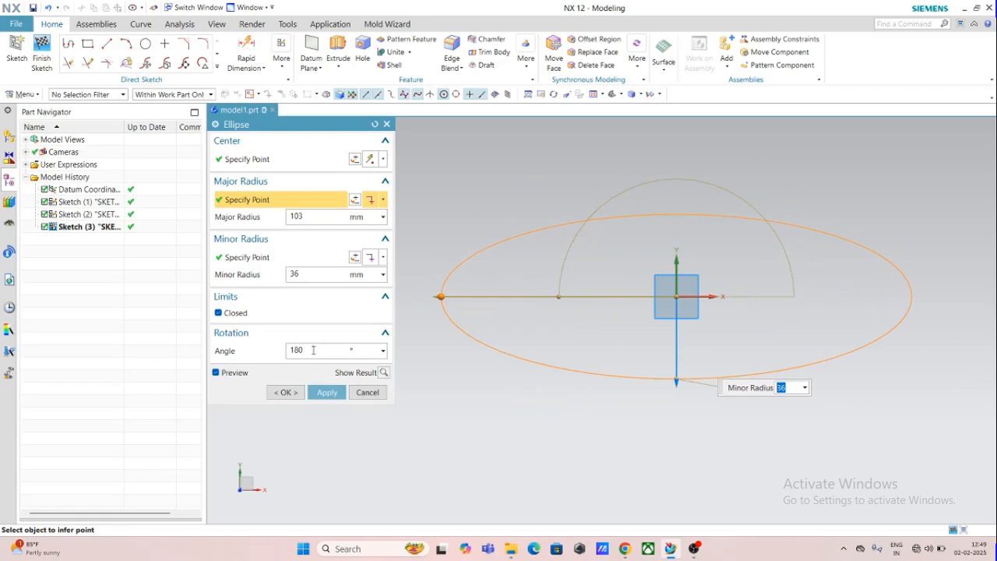
Set the ellipse's rotation angle to 90°
click(312, 351)
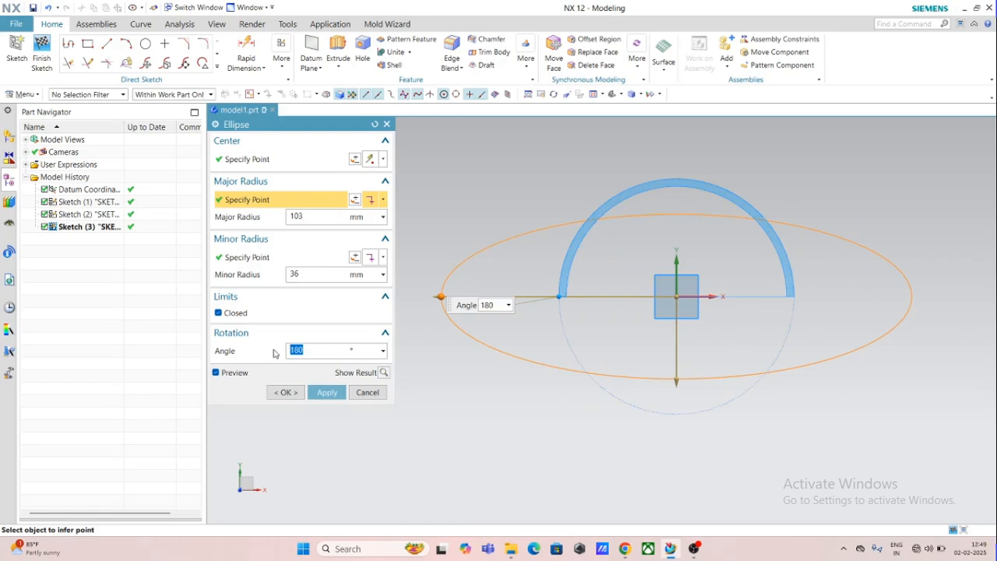
text(90)
key(Return)
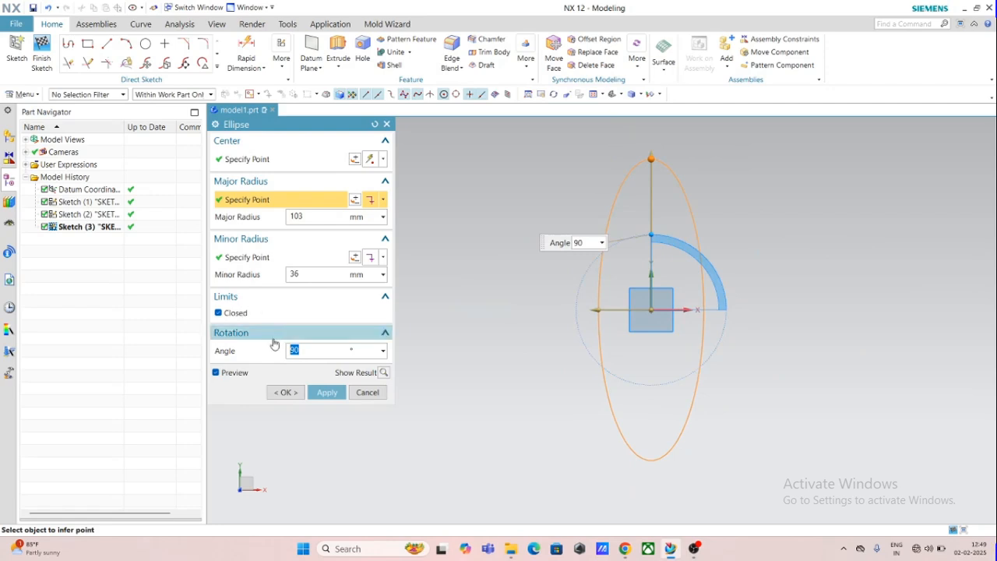
Turn off the ellipse's closed option and switch its complement repeatedly, leaving the limits at 0° to 180°
click(219, 313)
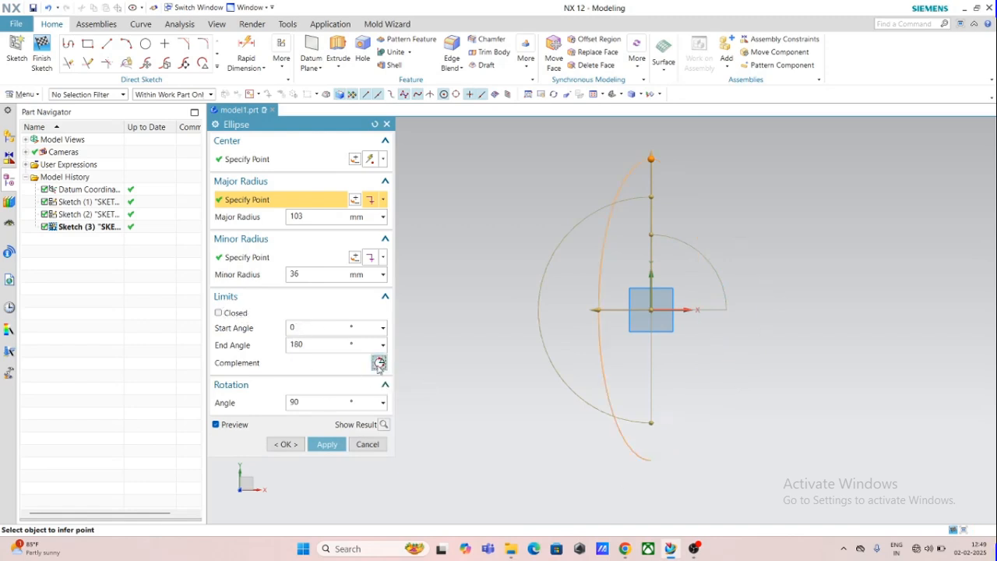
click(378, 364)
click(379, 364)
click(378, 364)
click(379, 364)
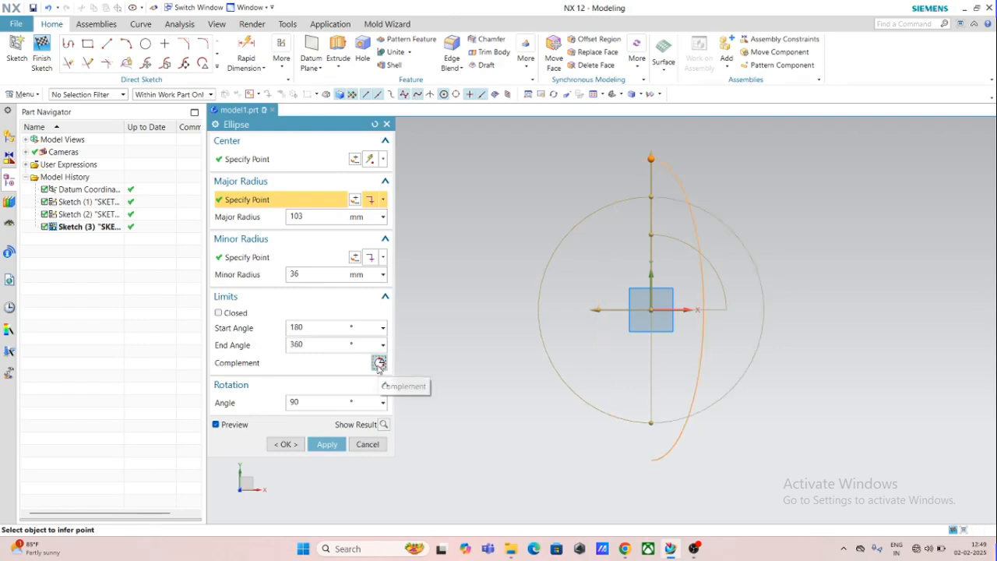
click(379, 364)
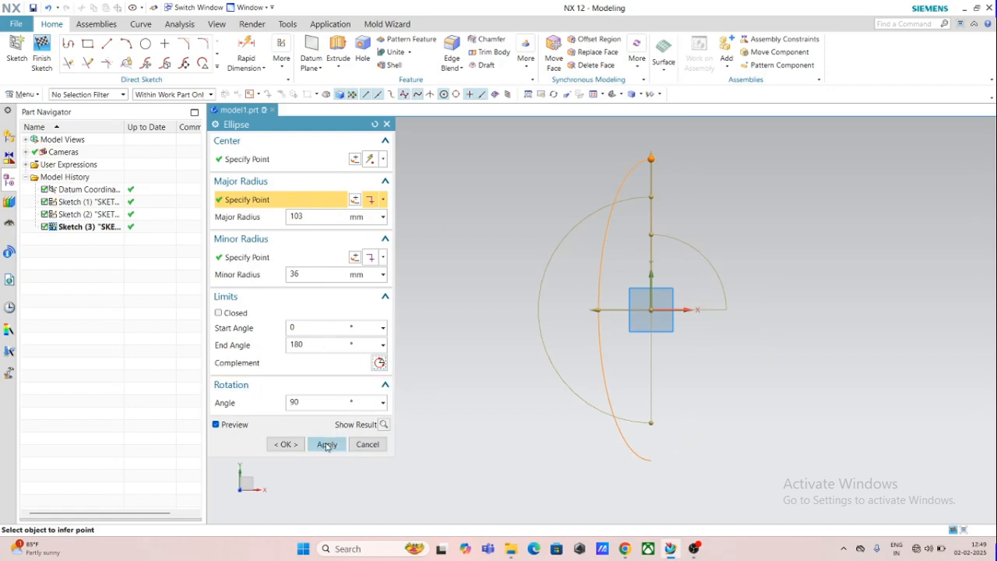
Create the half ellipse, close the Ellipse command and undo the curve
click(328, 444)
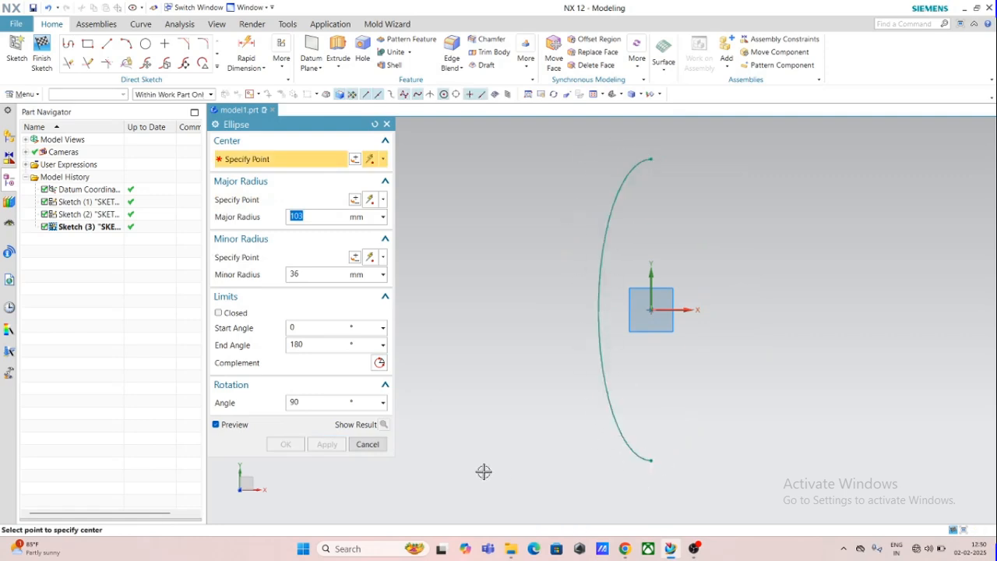
click(366, 444)
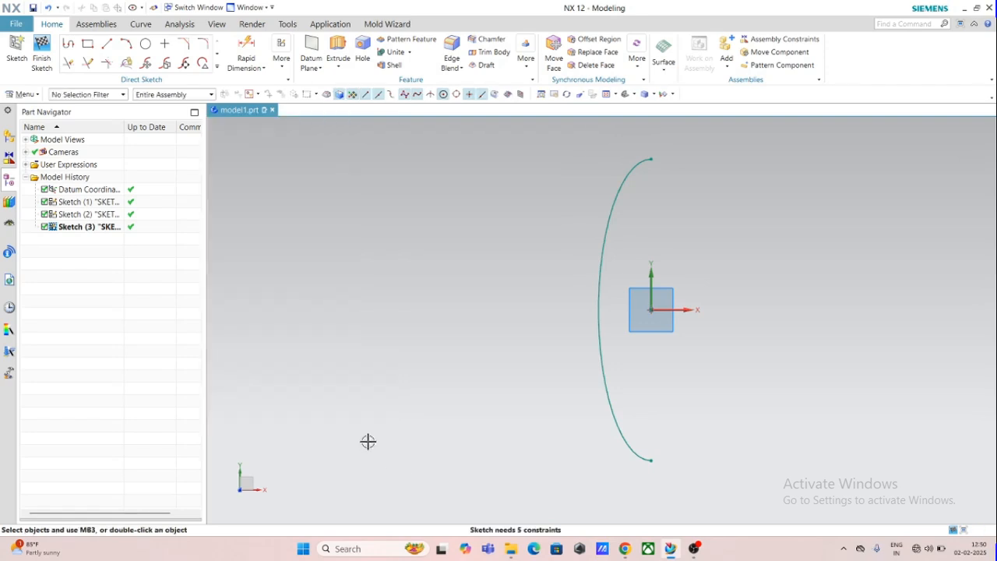
key(ctrl+z)
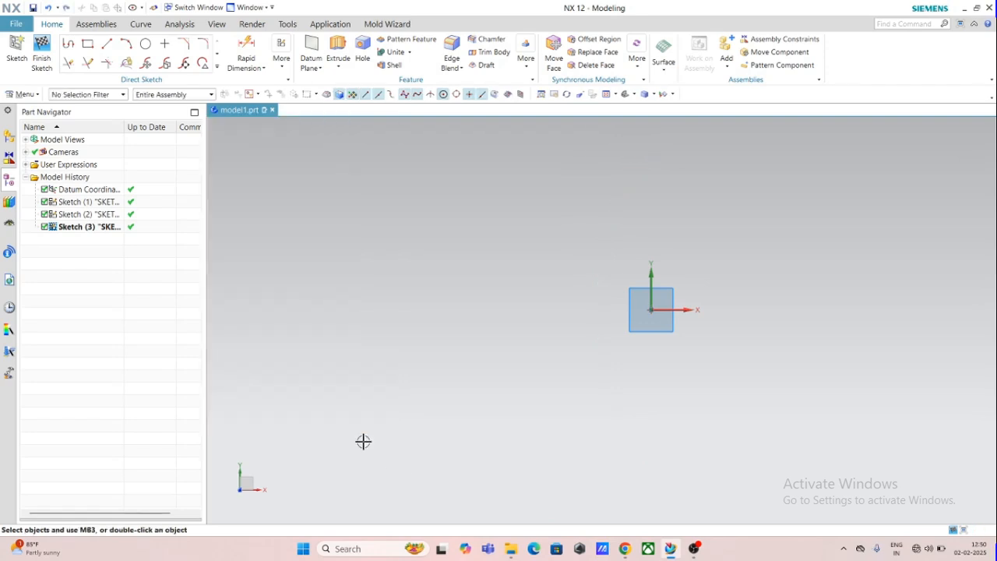
Define a conic from the sketch origin to an end point on its right, with the control point below between them and rho 0.5
click(217, 68)
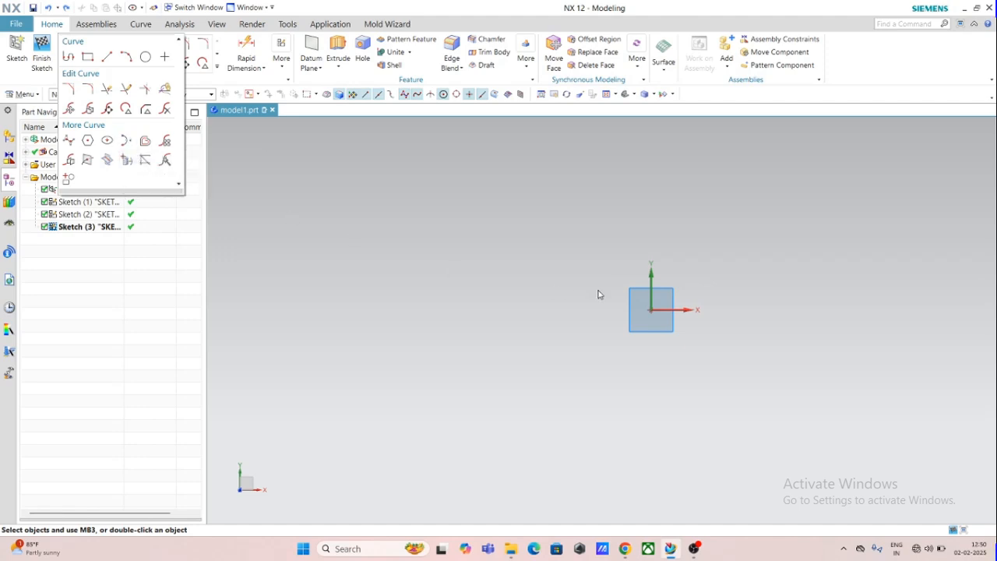
click(127, 139)
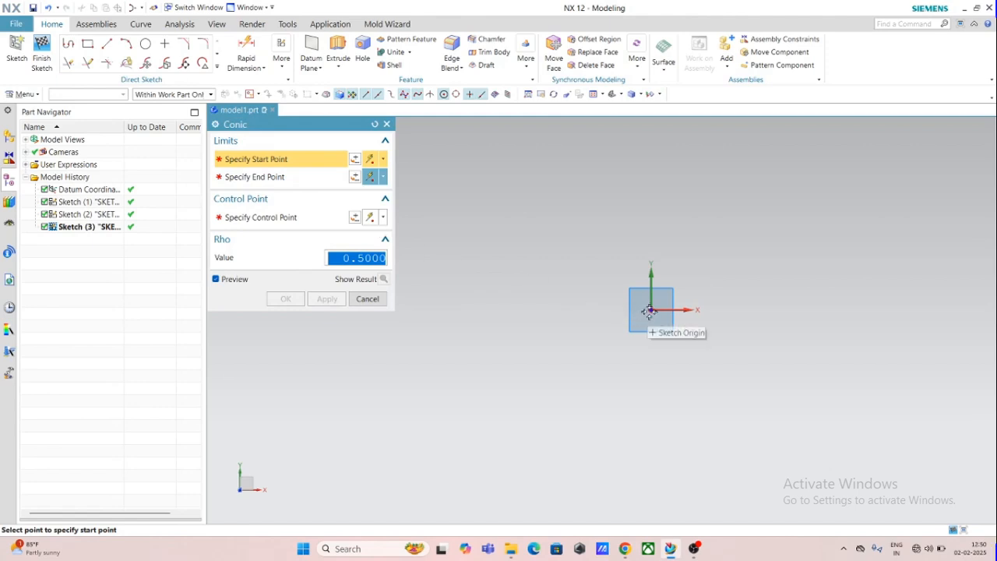
click(651, 309)
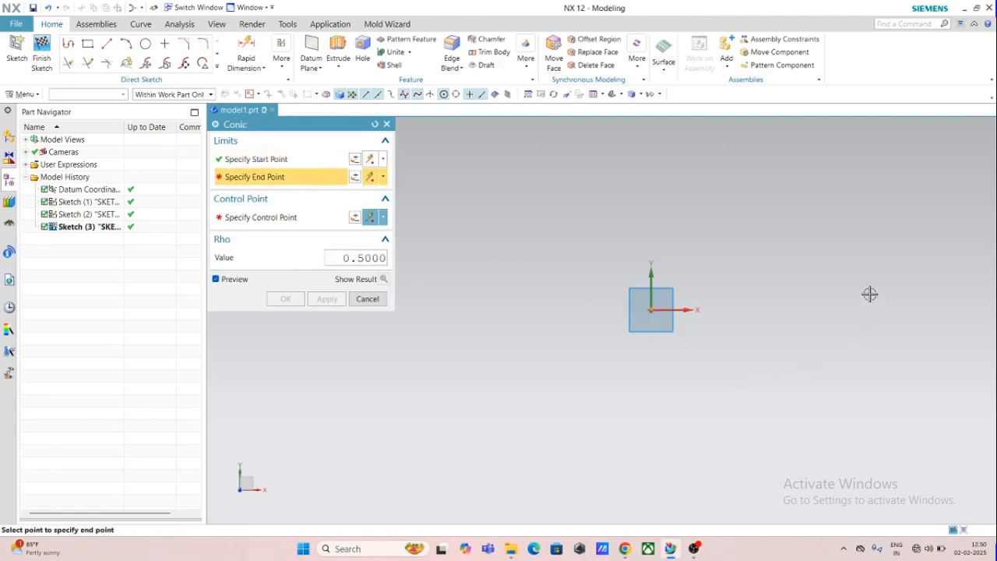
click(893, 301)
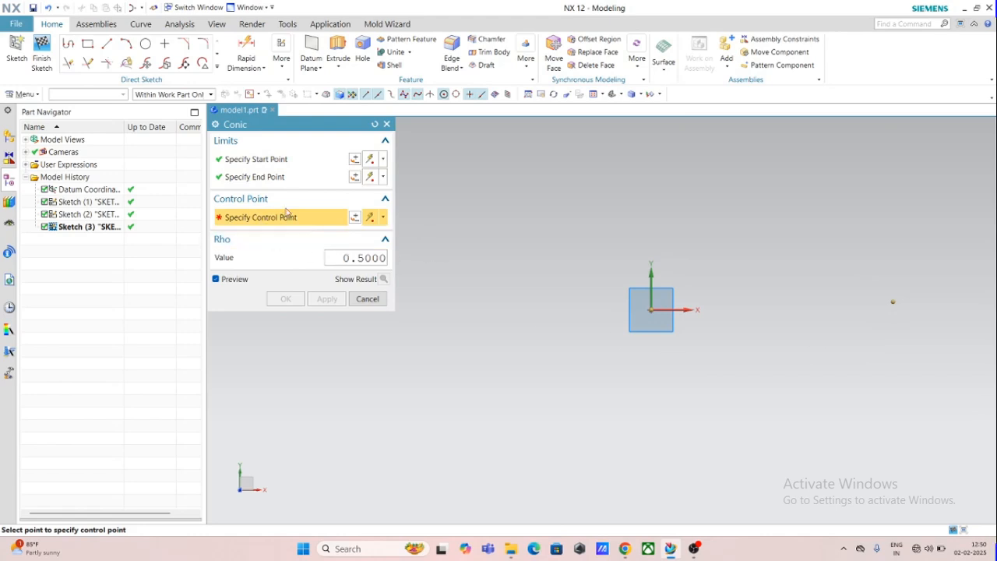
click(778, 430)
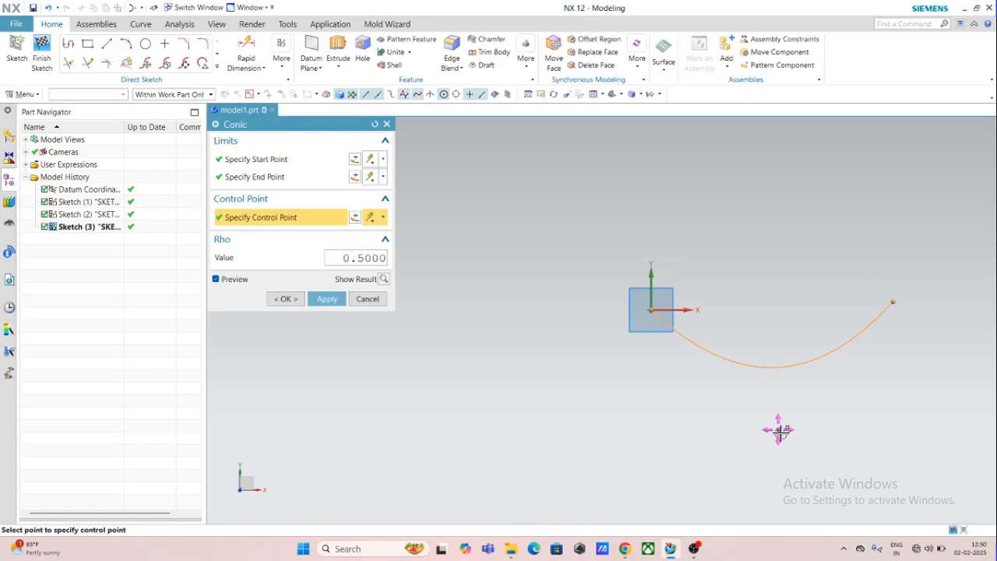
Relocate the conic's control point to just left of and well below the origin, and create the curve
drag(777, 430, 920, 491)
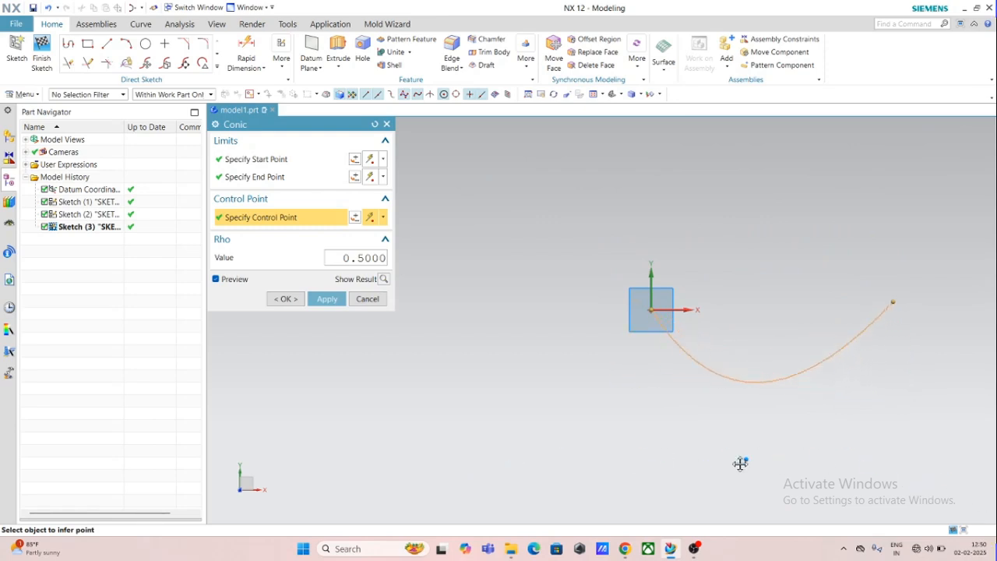
click(646, 472)
click(325, 300)
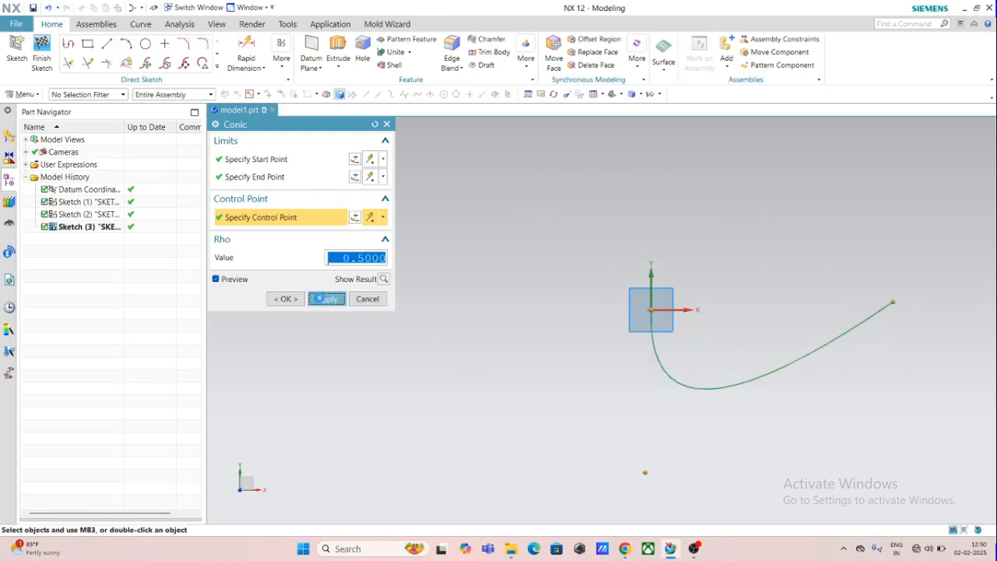
Close the Conic command and undo the conic
scroll(735, 369, down, 3)
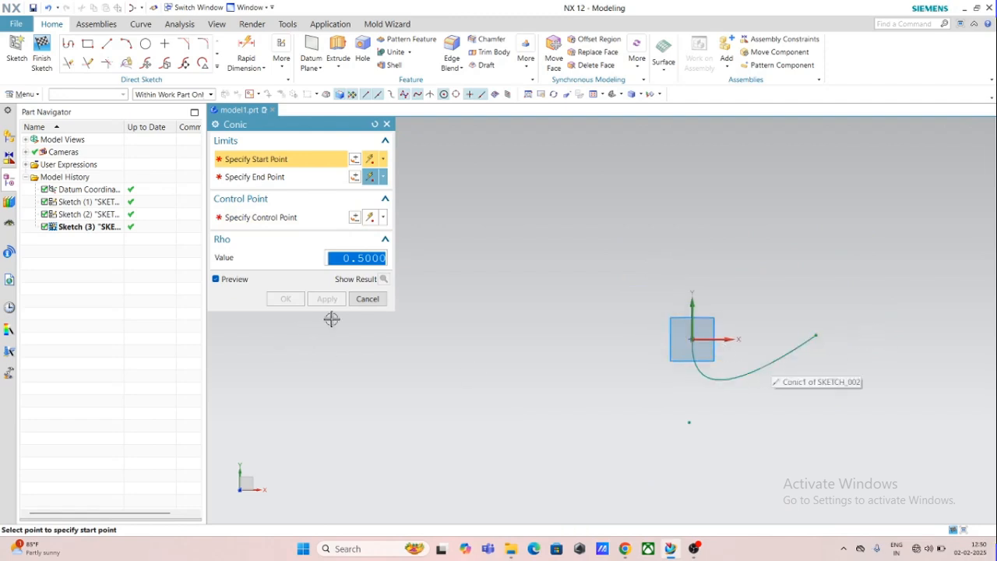
click(367, 299)
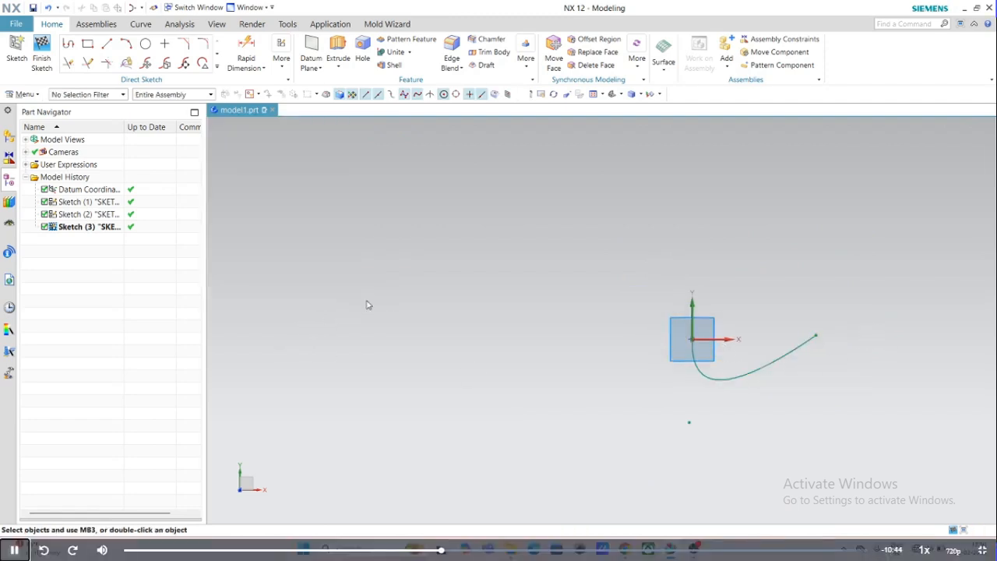
key(ctrl+z)
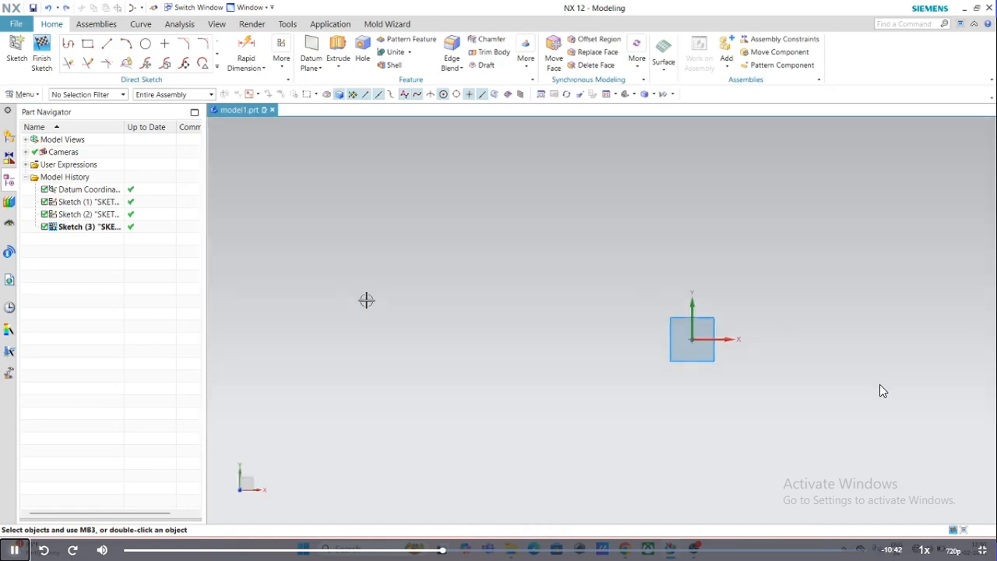
Draw a horizontal rectangle centred on the sketch origin using the From Center method, and end the Rectangle command
click(218, 67)
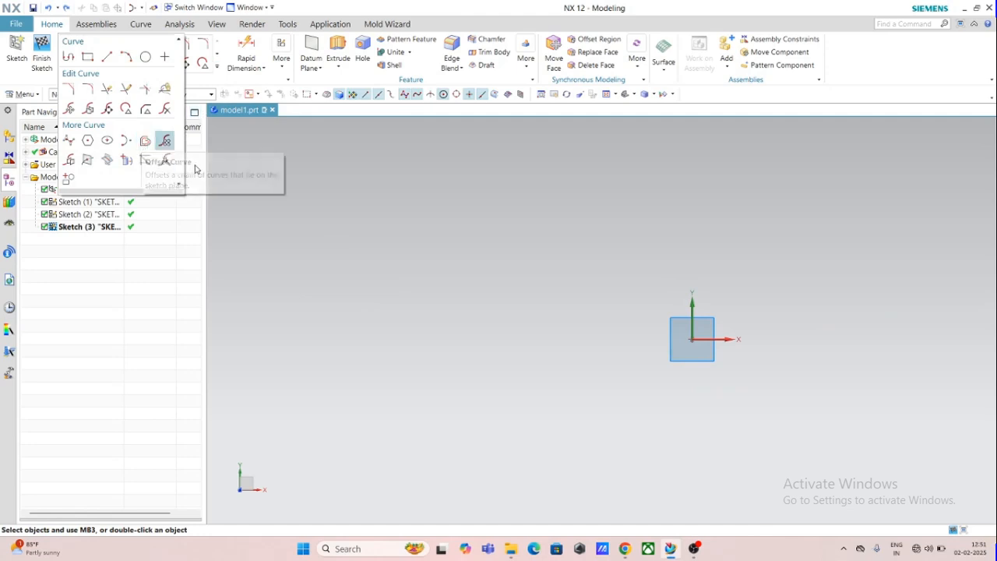
click(305, 184)
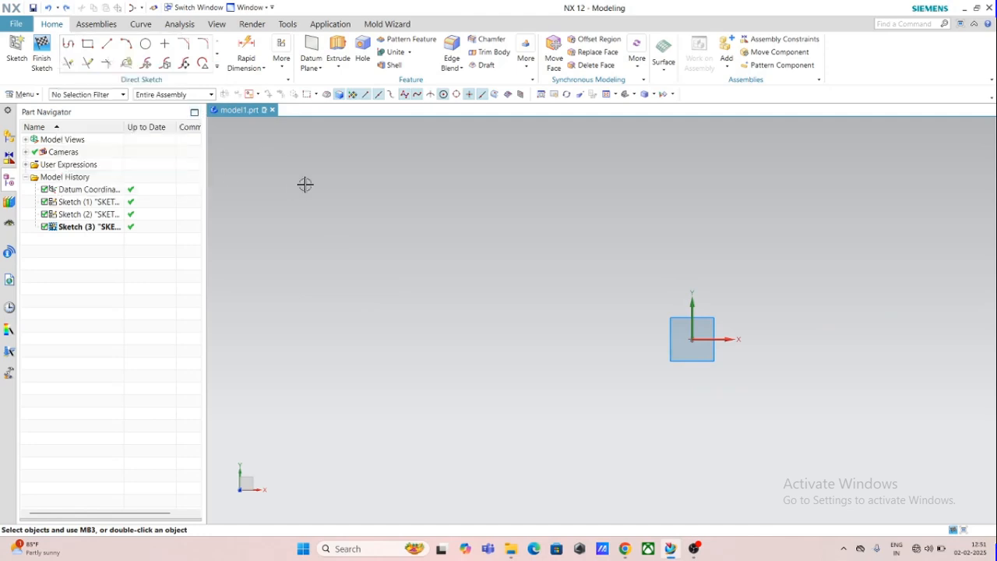
click(88, 44)
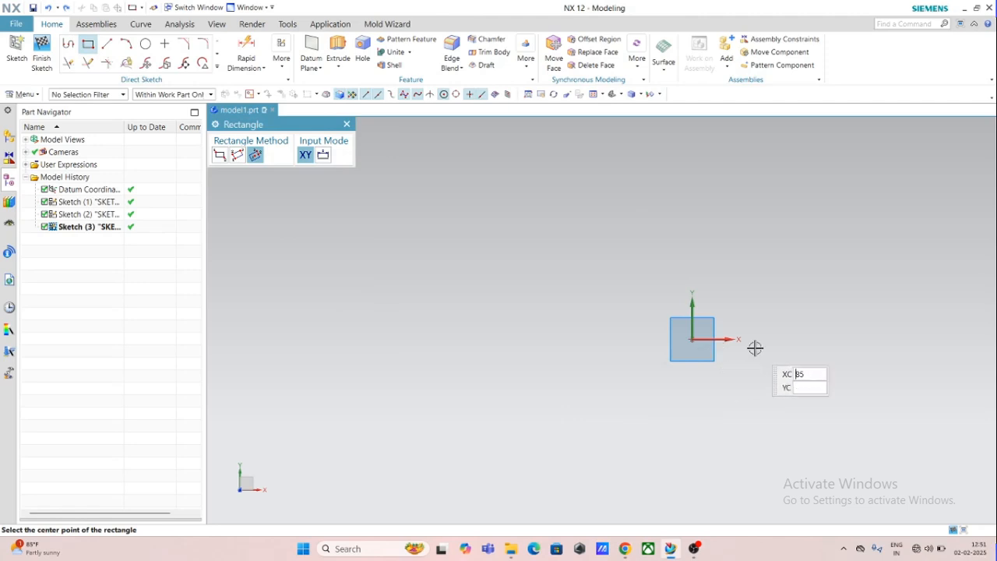
scroll(990, 361, down, 2)
scroll(946, 358, up, 5)
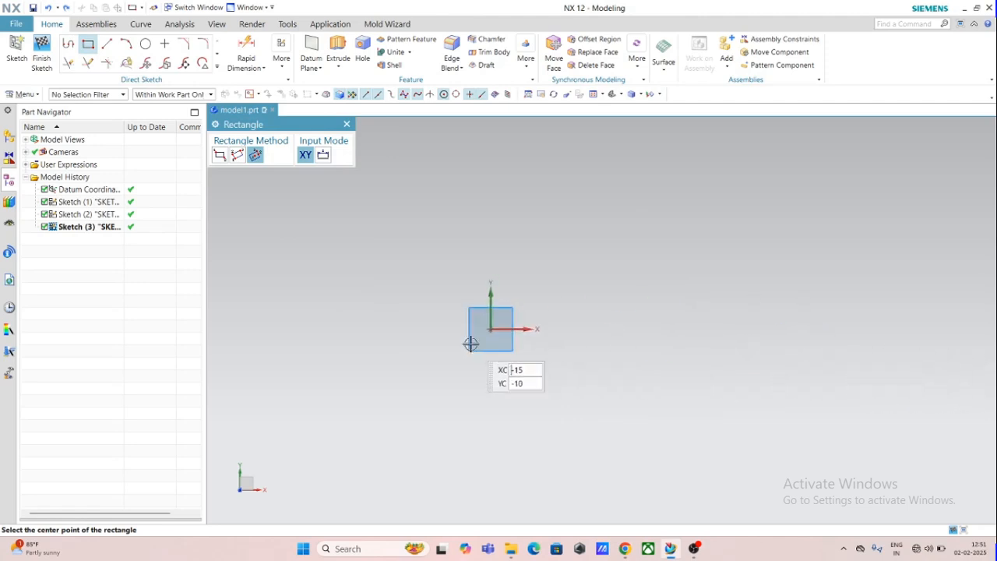
click(490, 329)
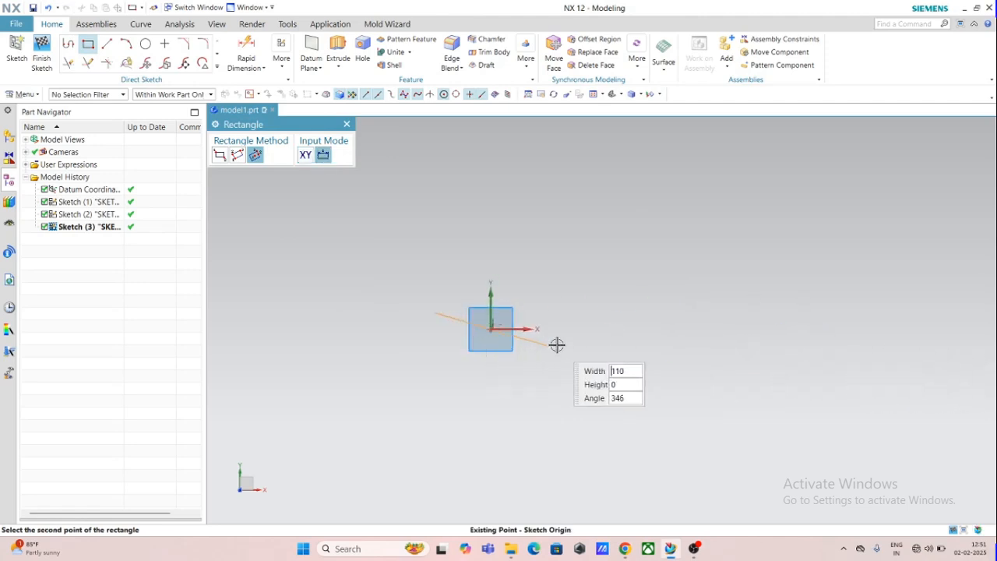
click(642, 416)
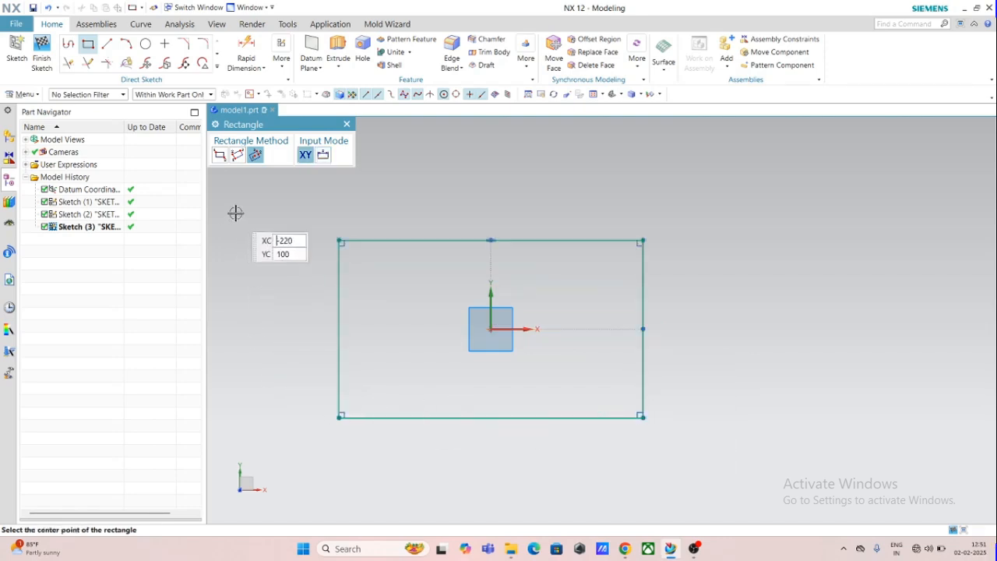
click(347, 125)
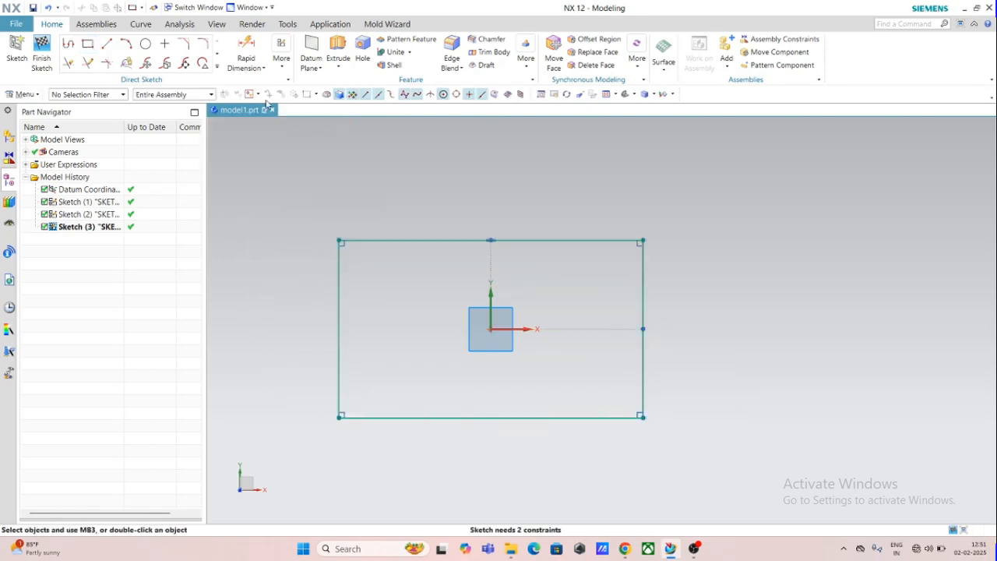
Start an Offset Curve on the rectangle's upper edge with symmetric offset and a distance of 15 mm
click(217, 68)
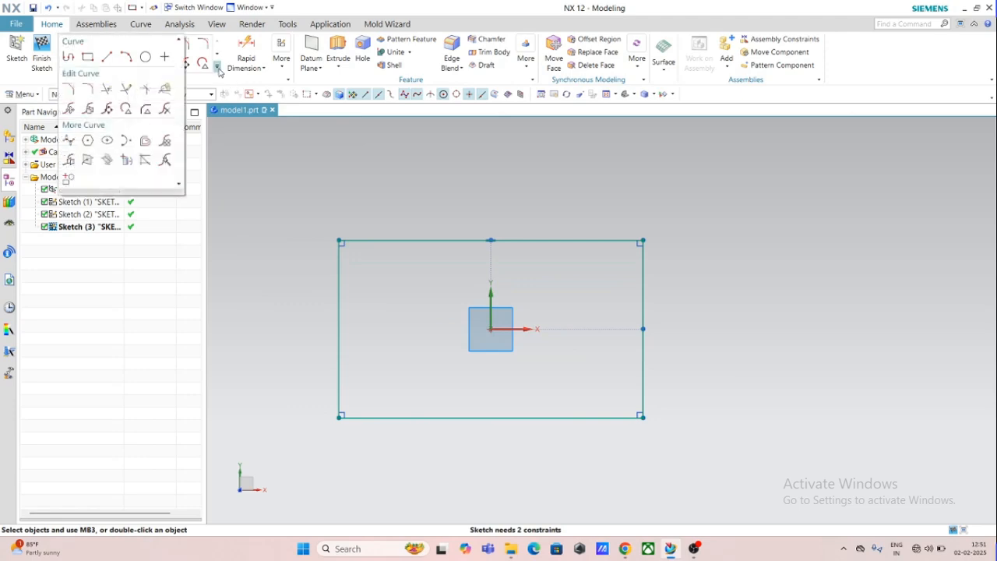
click(144, 141)
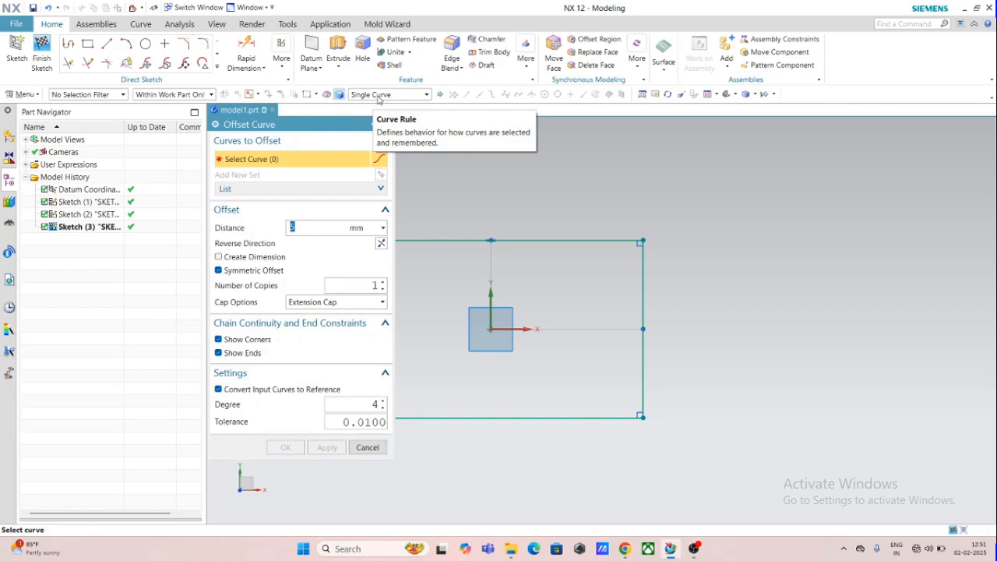
scroll(428, 290, down, 3)
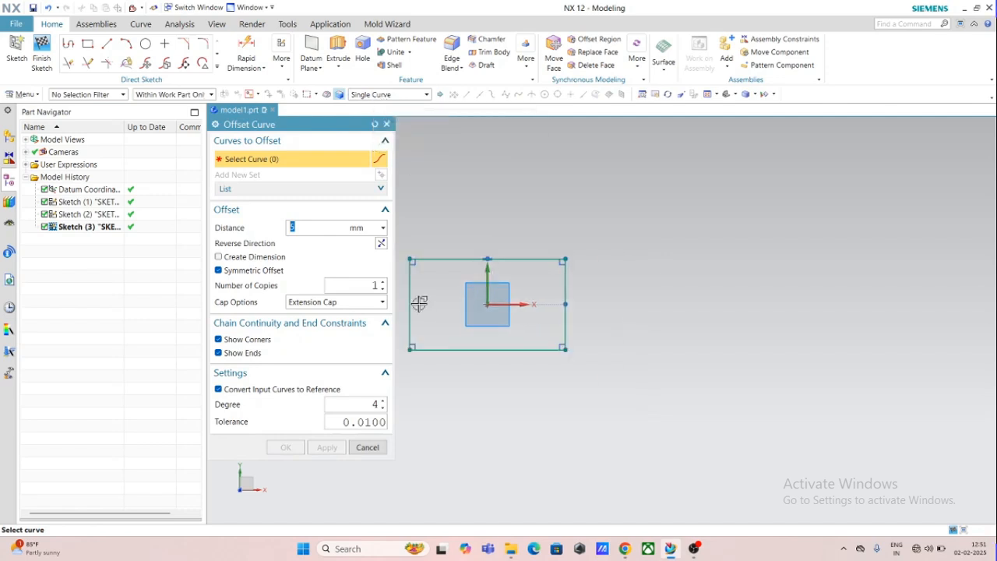
mouse_move(430, 315)
shift+middle_down()
mouse_move(553, 319)
mouse_move(521, 304)
shift+middle_up()
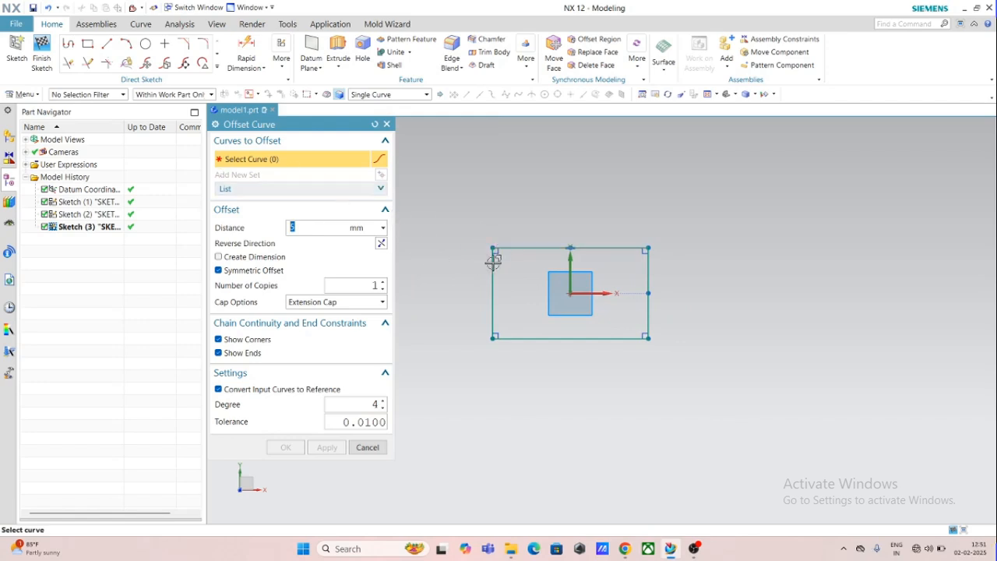
scroll(494, 262, up, 1)
click(549, 247)
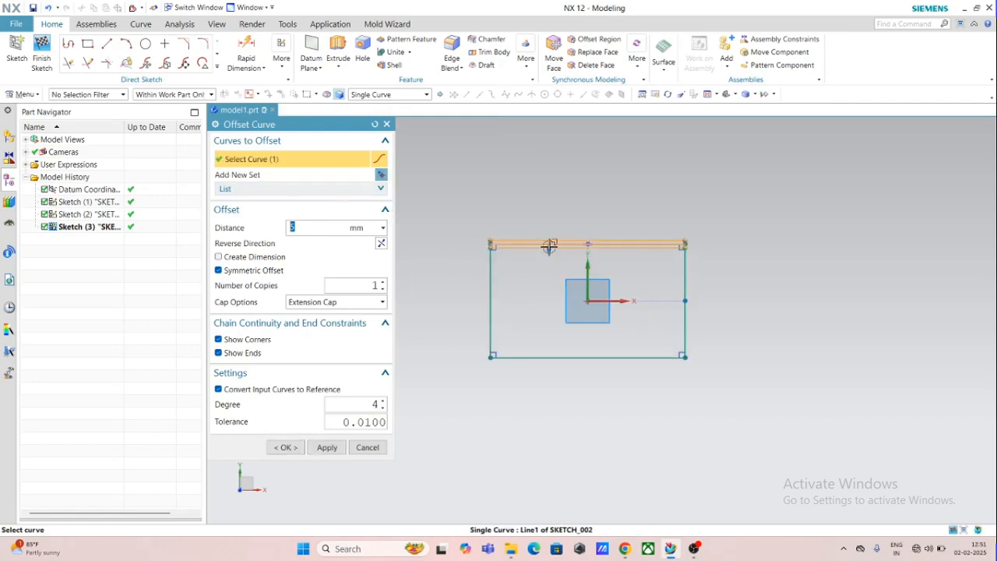
scroll(535, 257, up, 2)
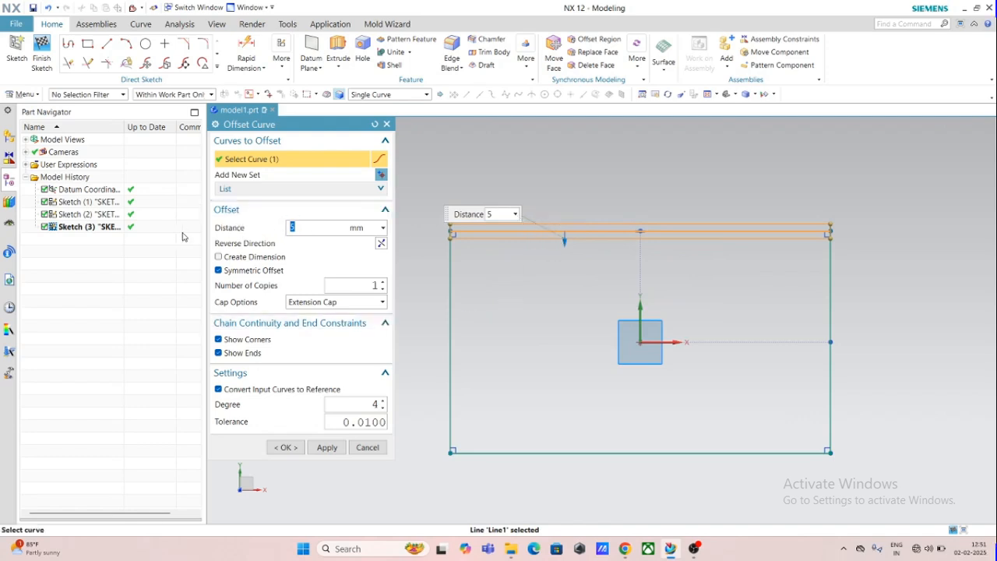
key(Return)
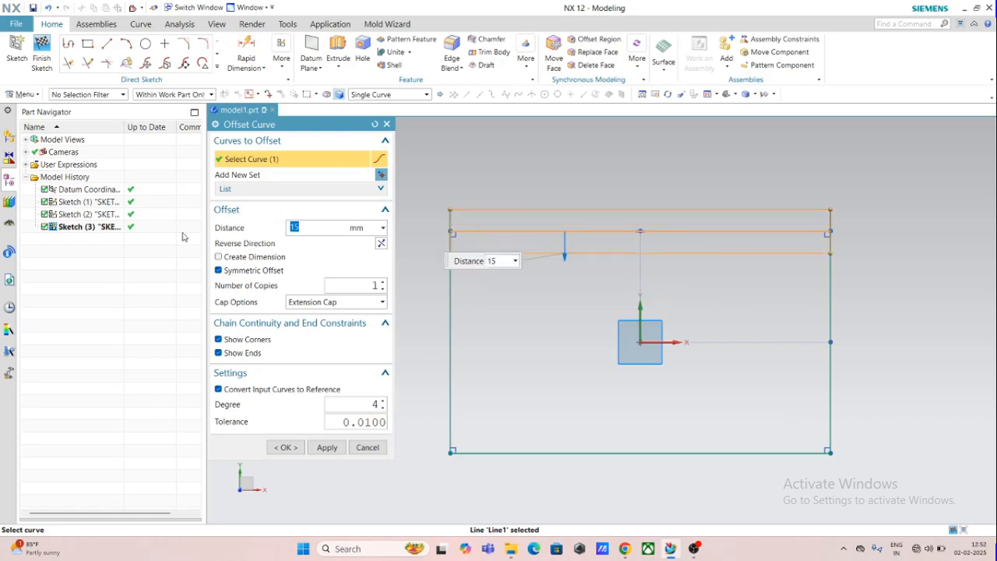
Turn off the symmetric offset and reverse the direction outward and back toward the rectangle's inside
click(219, 270)
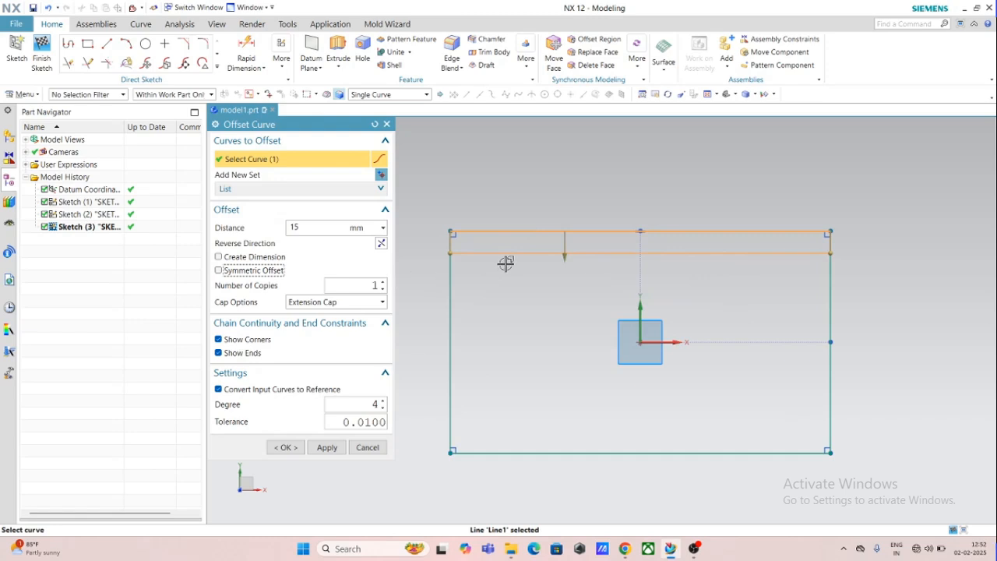
click(382, 244)
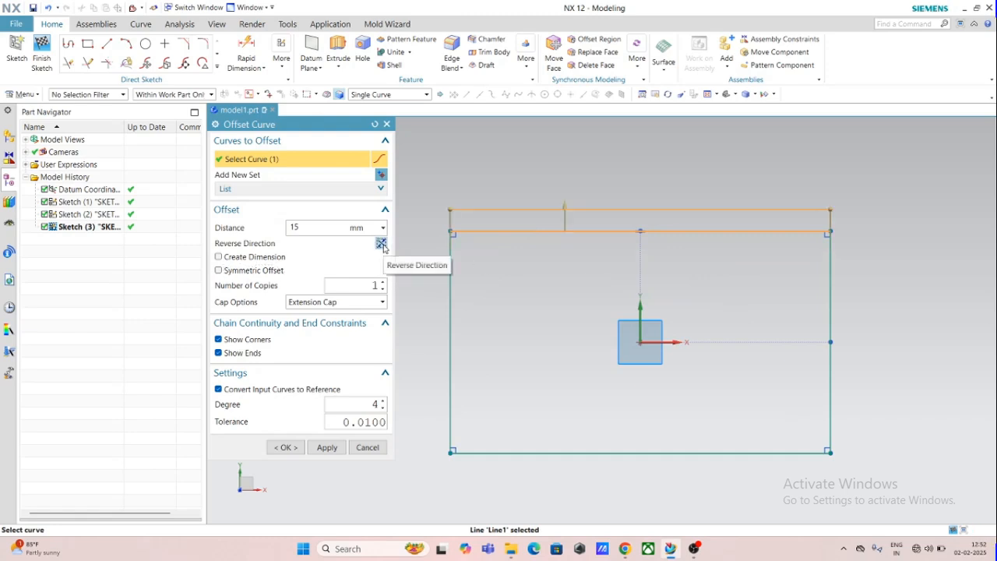
click(382, 245)
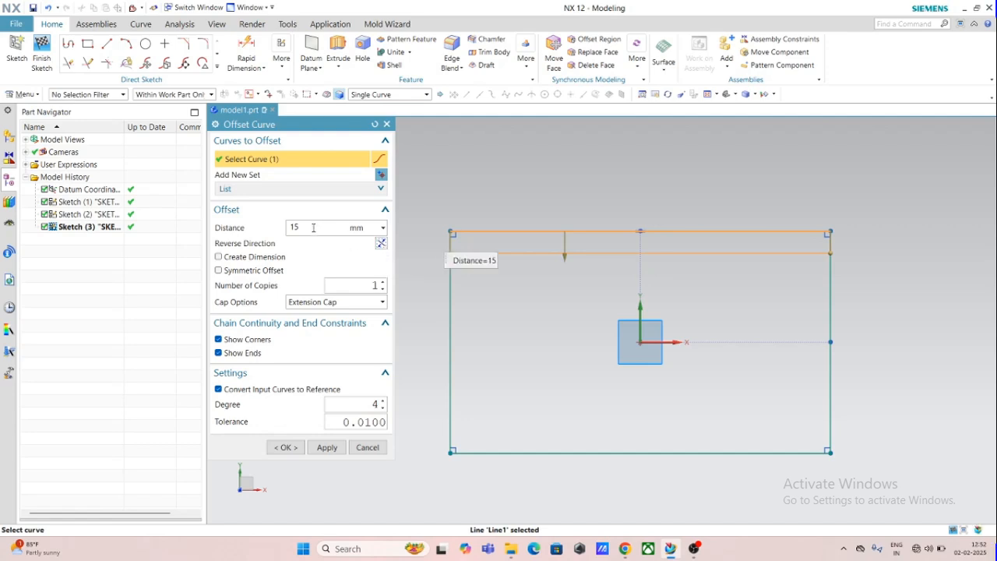
Set the offset distance to 10 mm
drag(314, 227, 250, 236)
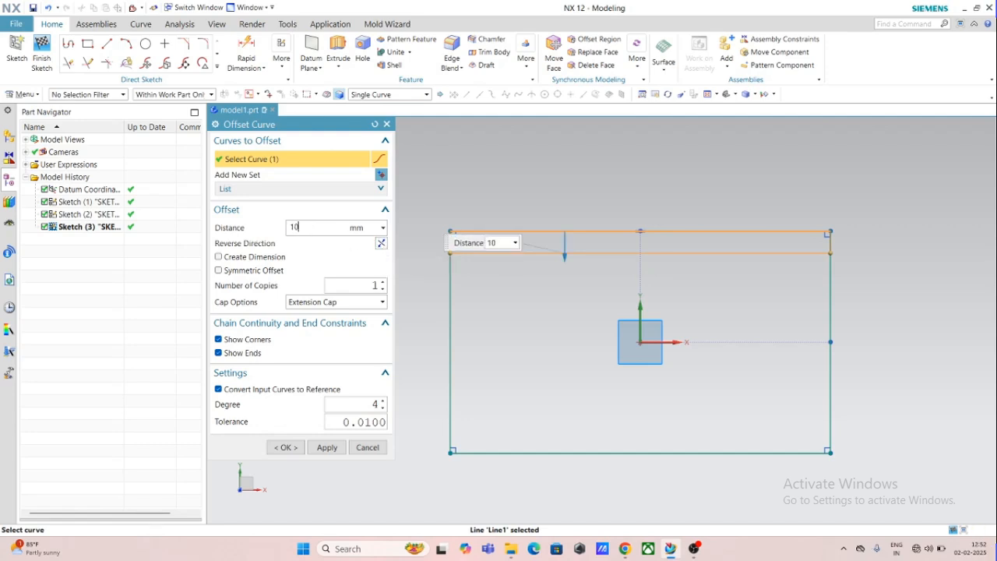
text(10)
key(Return)
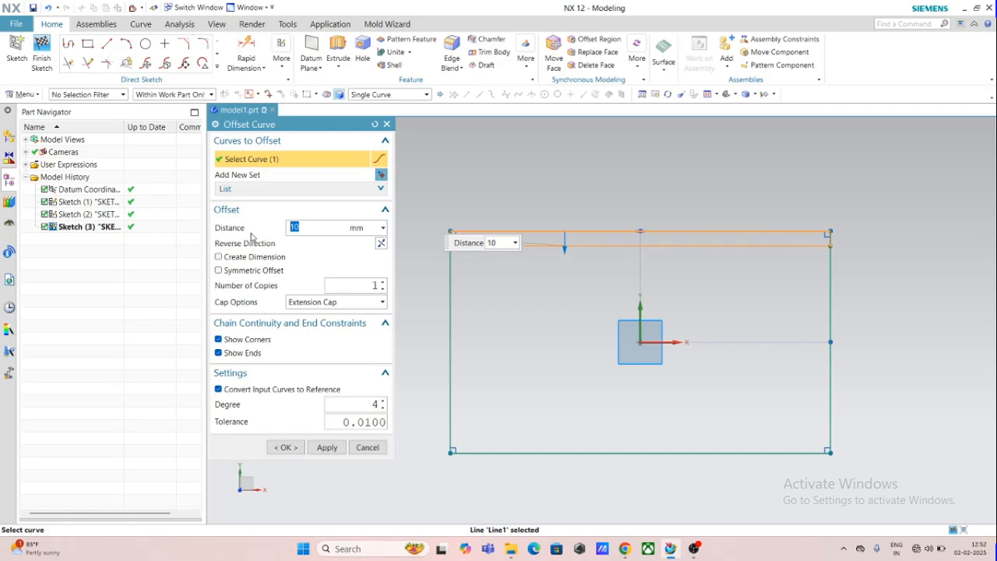
Make the upper edge's offset symmetric and raise the number of copies to 19
click(218, 271)
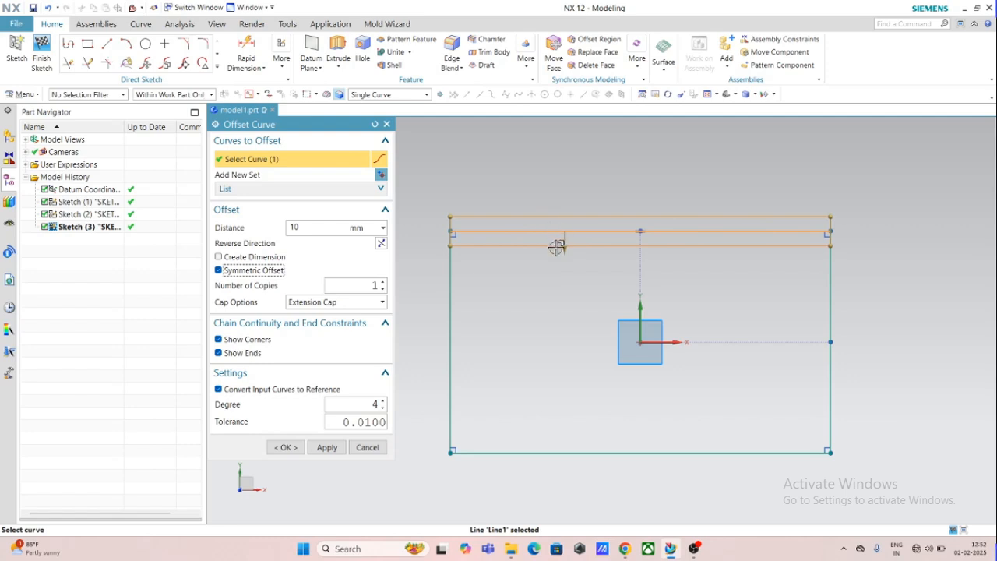
click(381, 283)
click(381, 283)
click(381, 284)
click(382, 283)
click(381, 283)
click(382, 284)
click(382, 283)
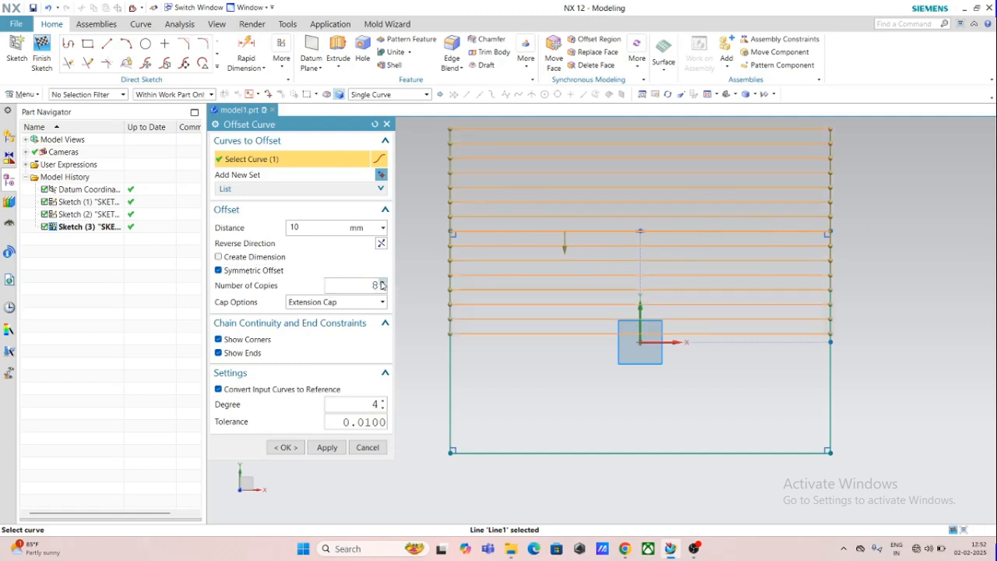
click(382, 283)
click(382, 284)
click(382, 283)
click(382, 284)
click(382, 283)
click(382, 283)
click(381, 283)
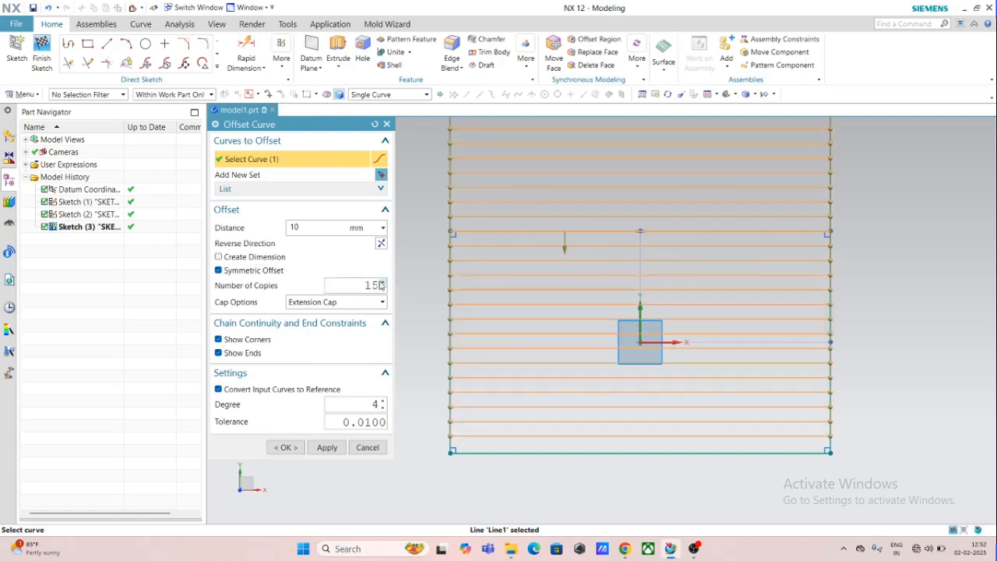
click(381, 283)
click(381, 284)
click(381, 284)
click(381, 284)
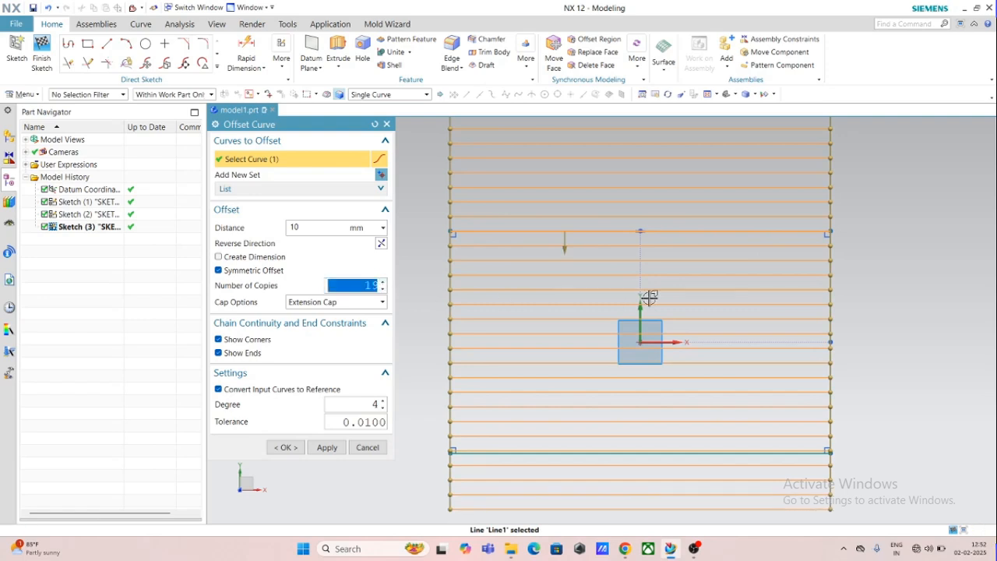
scroll(650, 299, down, 4)
scroll(638, 343, up, 3)
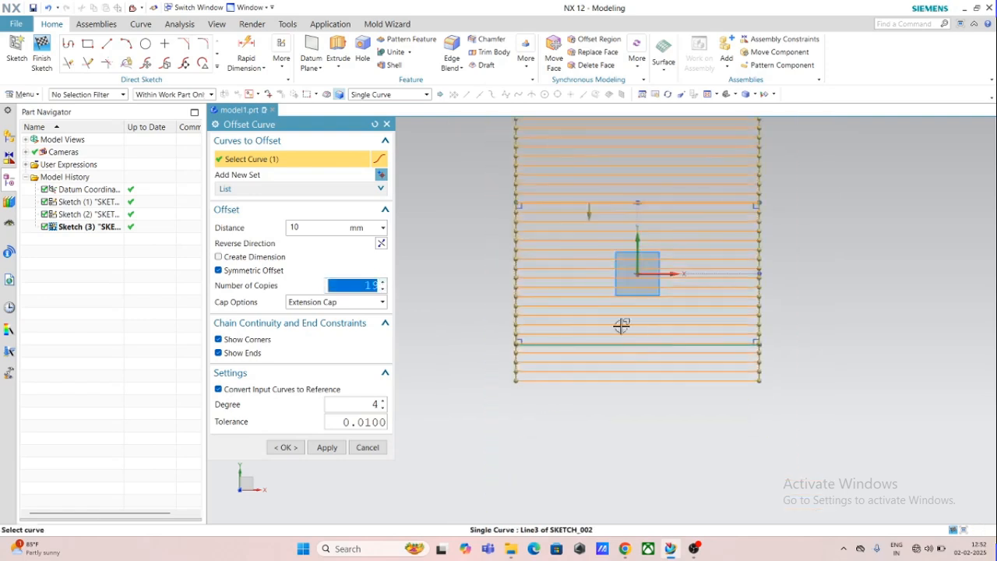
Reset the Offset Curve settings and select all four rectangle edges using the Connected Curves rule
click(374, 124)
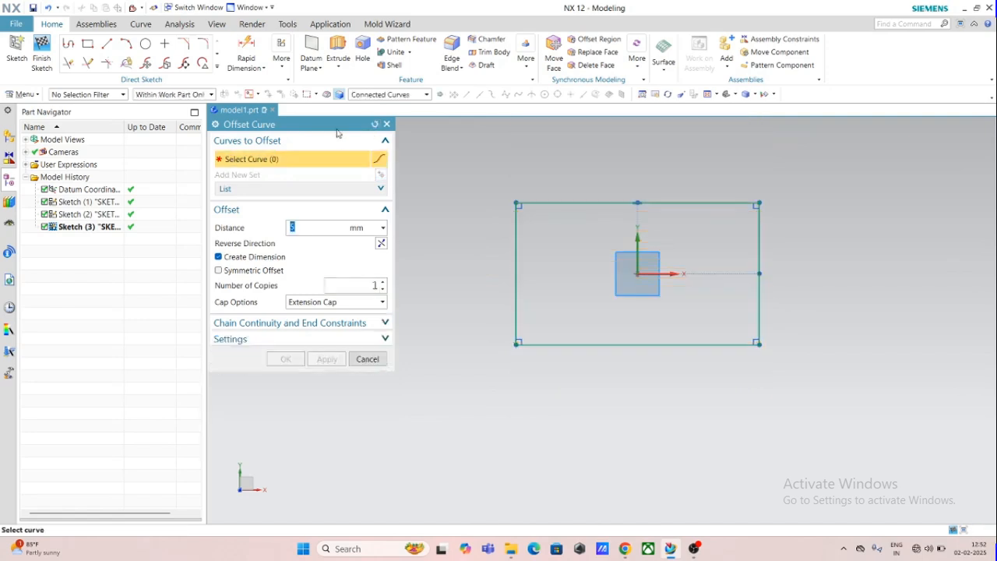
click(381, 95)
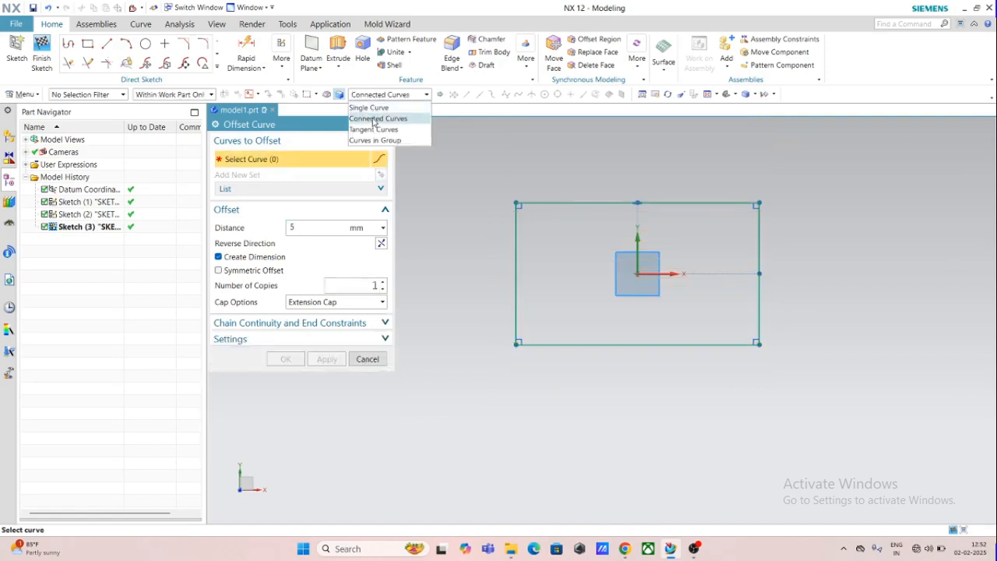
click(374, 119)
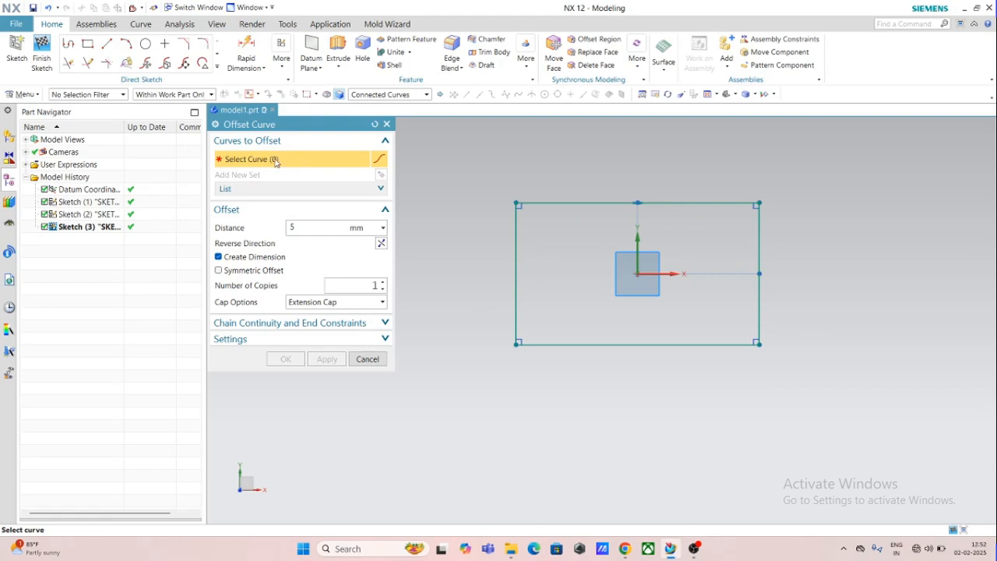
click(592, 201)
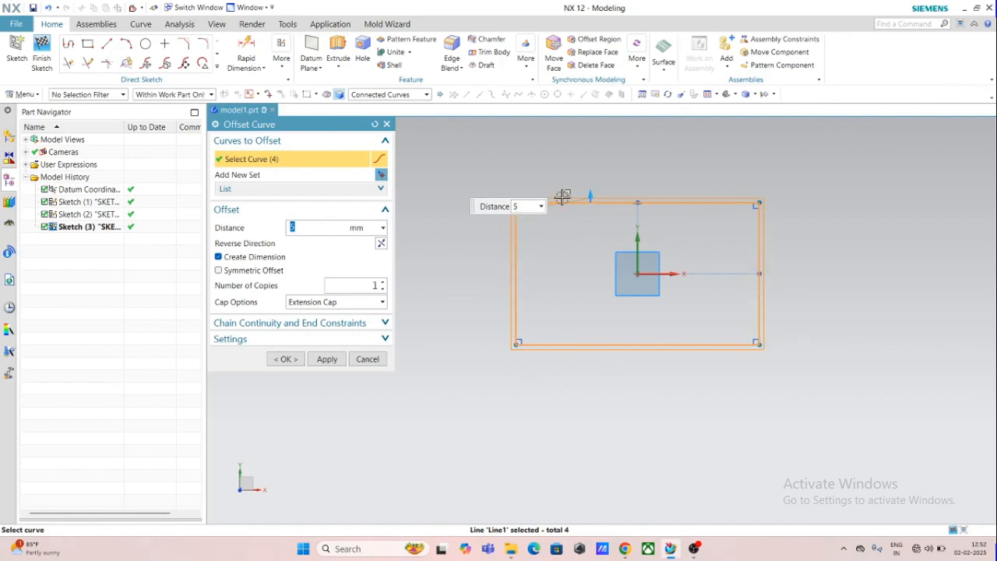
Turn on symmetric offset for the whole rectangle and raise the number of copies to 15
click(219, 270)
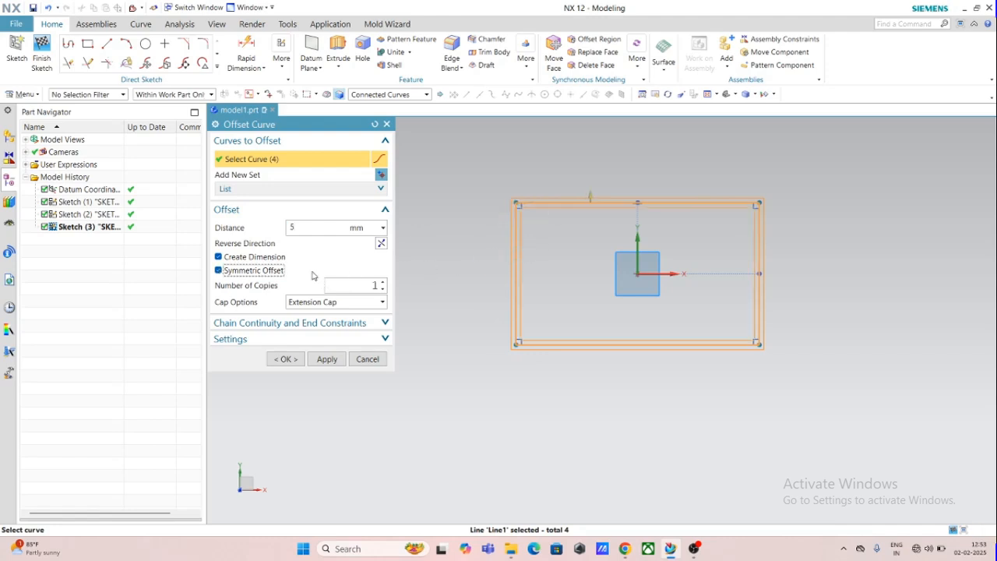
click(381, 283)
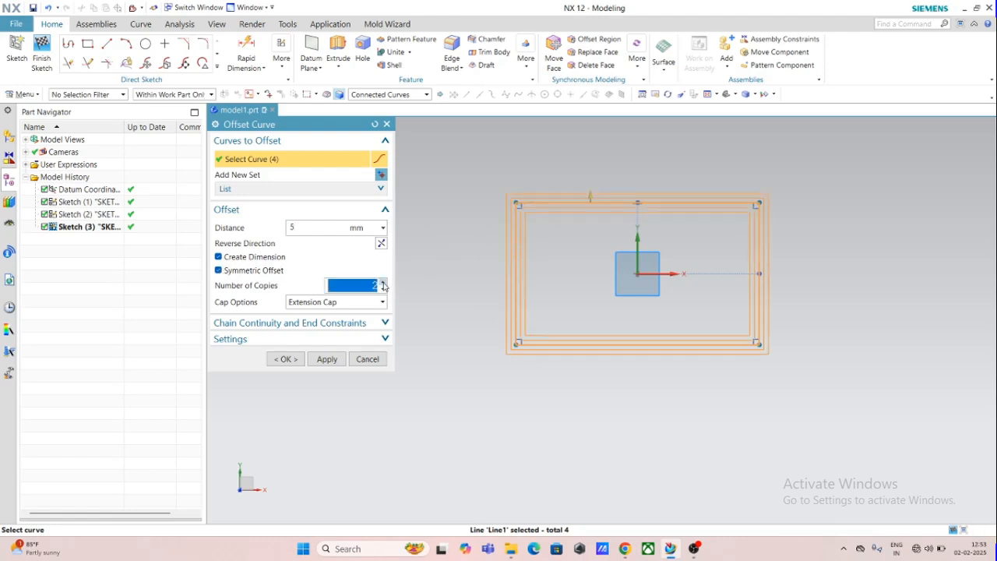
click(382, 283)
click(382, 283)
click(381, 283)
click(382, 282)
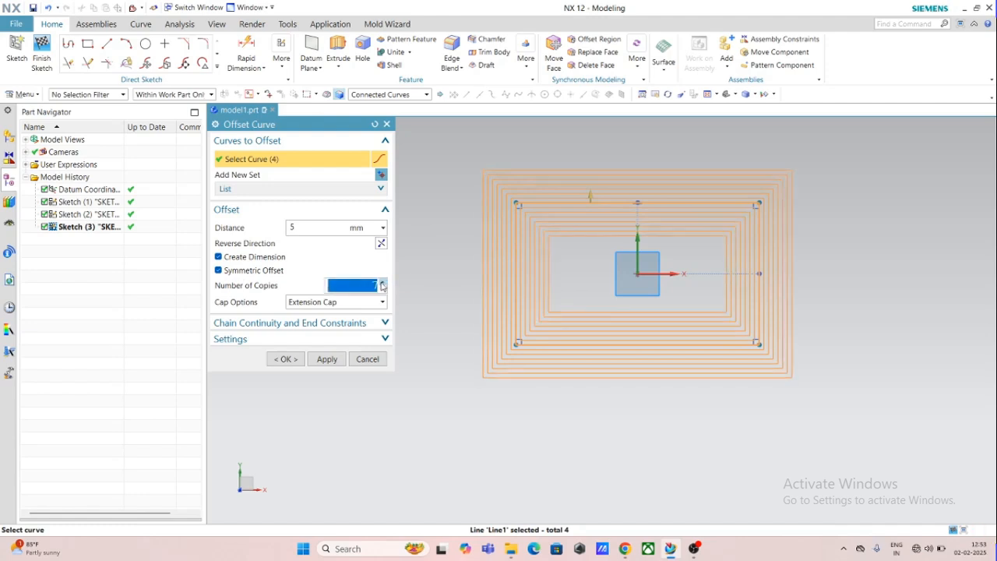
click(383, 283)
click(383, 284)
click(383, 284)
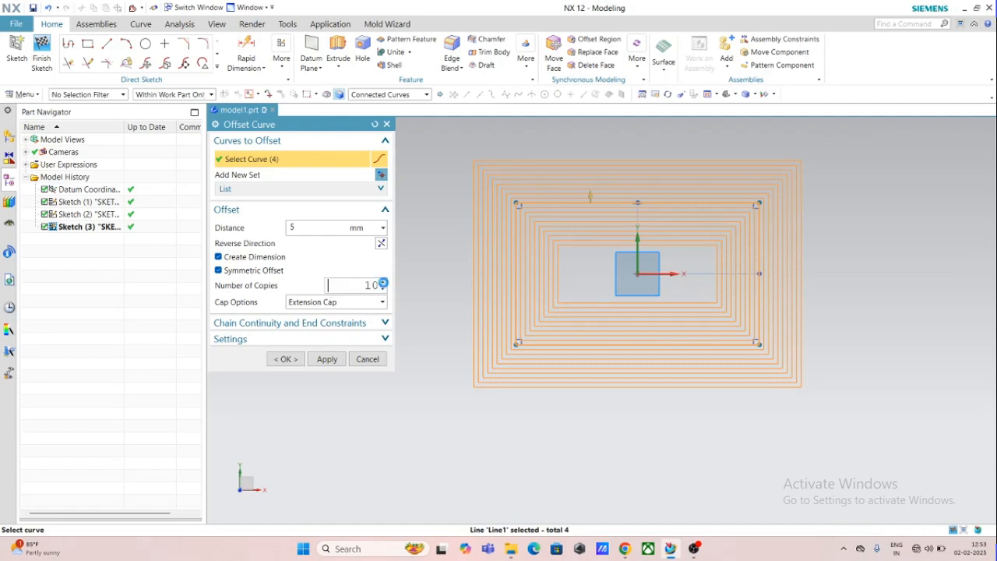
click(382, 284)
click(383, 283)
click(383, 284)
click(383, 284)
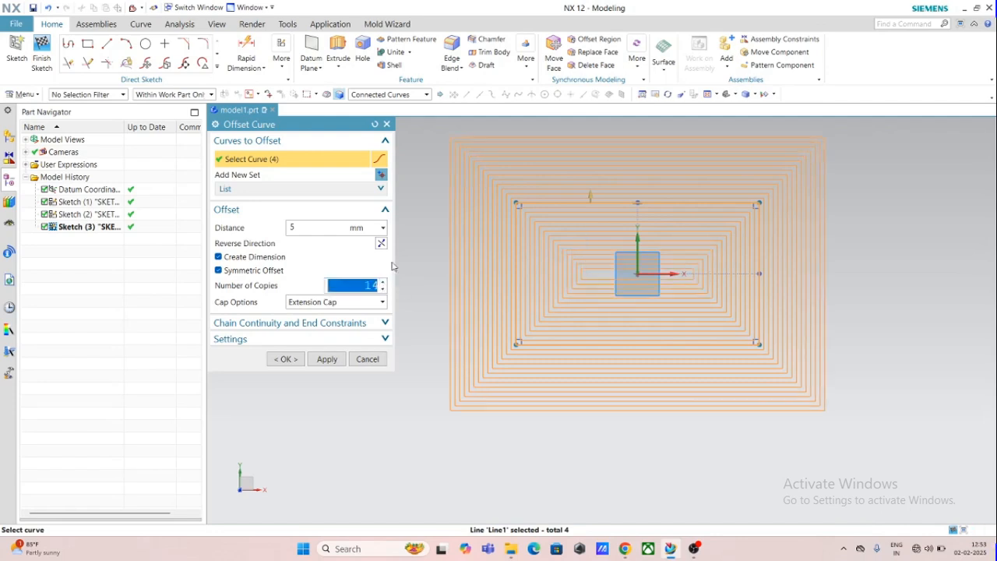
click(382, 284)
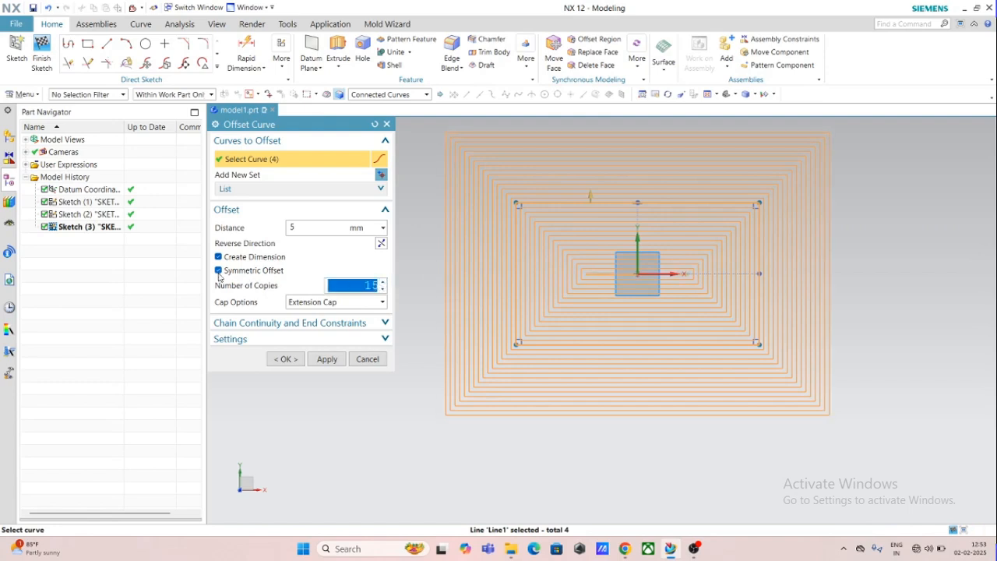
Turn off the symmetric offset and increase the number of outward copies to 30
click(219, 270)
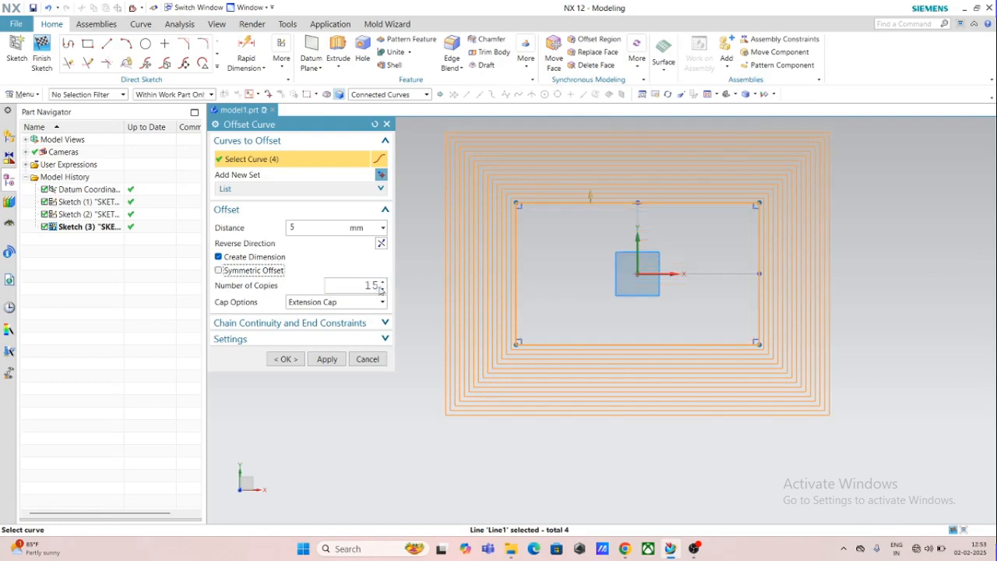
click(383, 283)
click(383, 283)
click(382, 283)
click(382, 283)
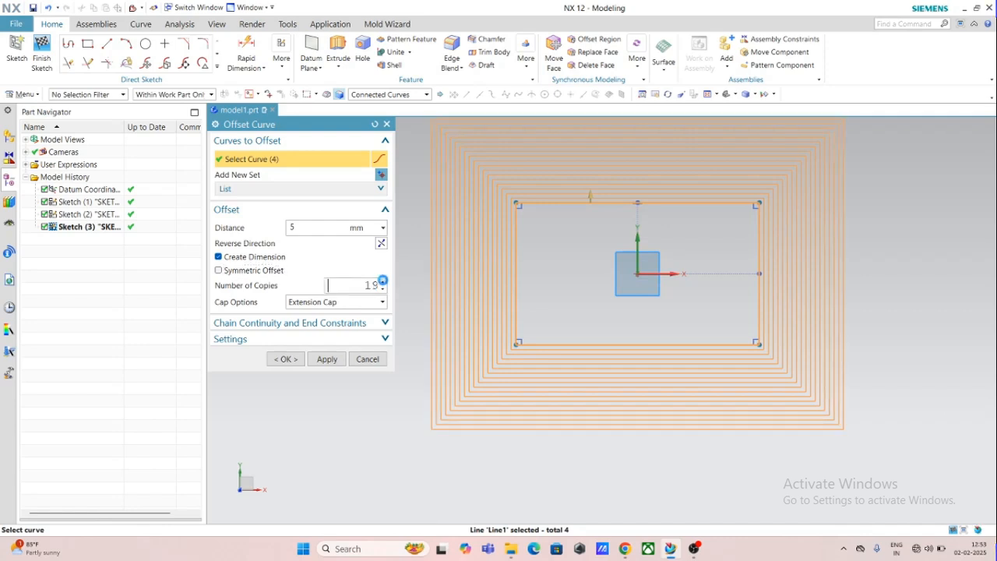
click(382, 283)
click(383, 283)
click(383, 281)
click(383, 281)
click(382, 281)
click(382, 281)
click(383, 281)
click(383, 281)
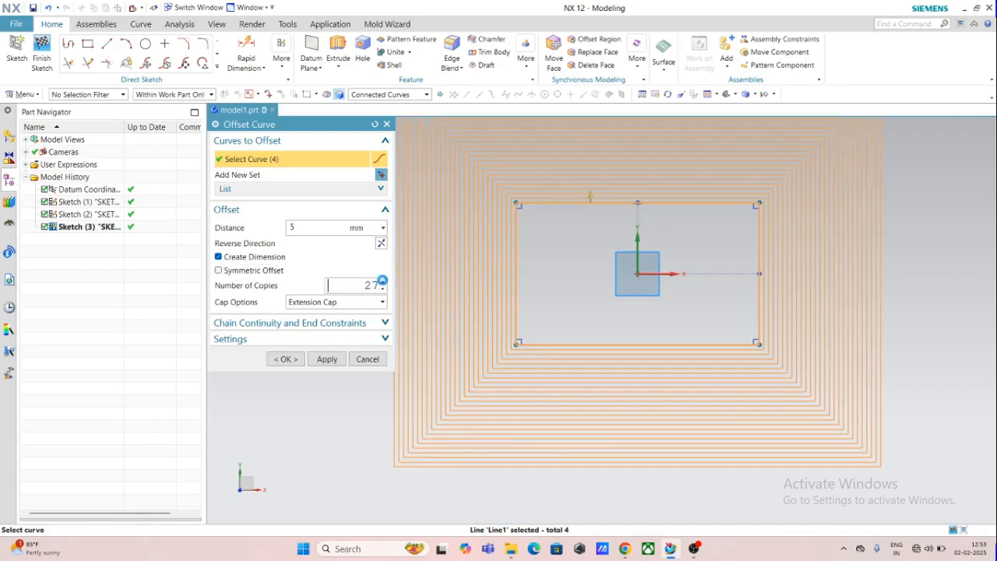
click(383, 281)
click(383, 281)
click(383, 282)
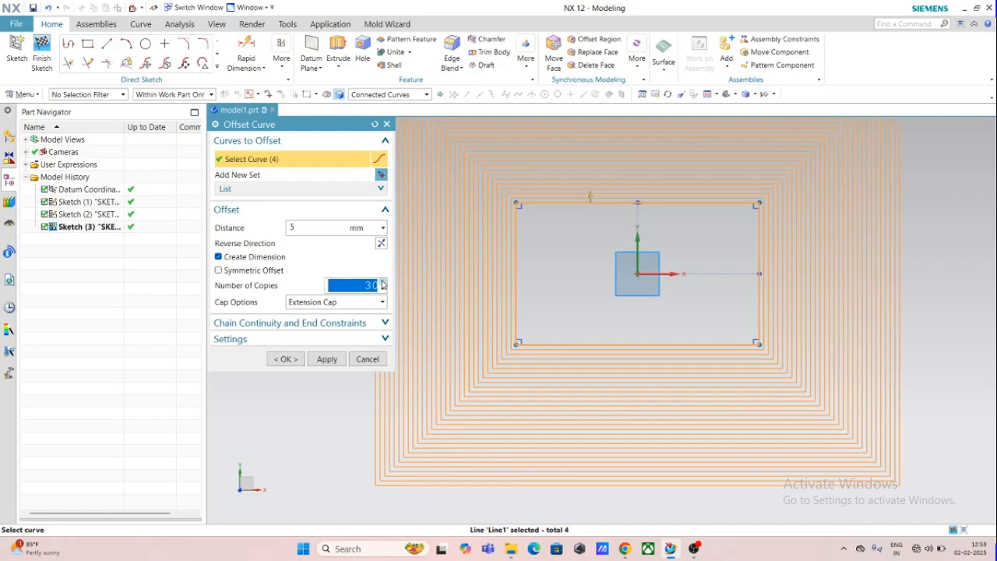
Try symmetric offset with the 30 copies, switch it back off, apply the outward offset and end Offset Curve
click(221, 271)
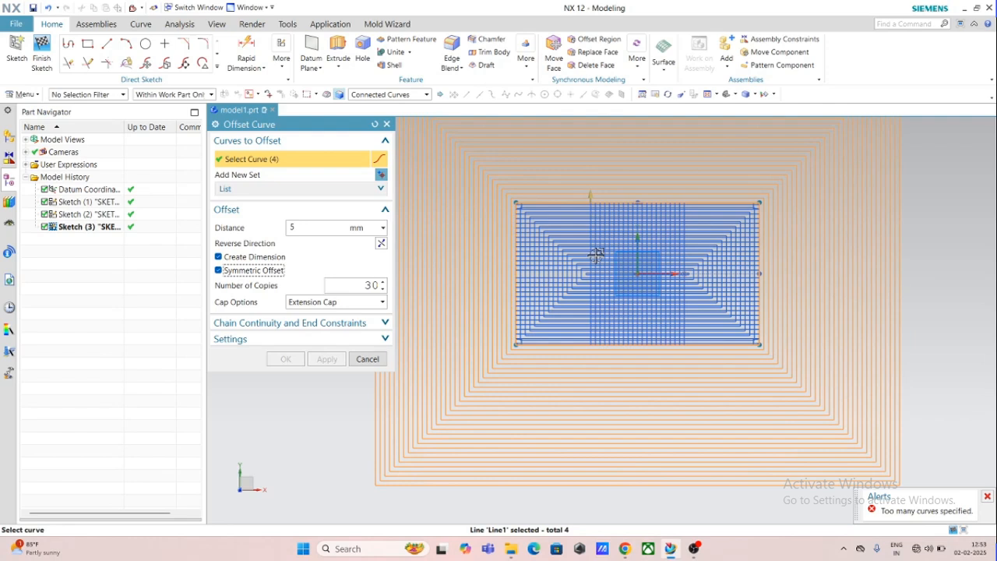
click(217, 270)
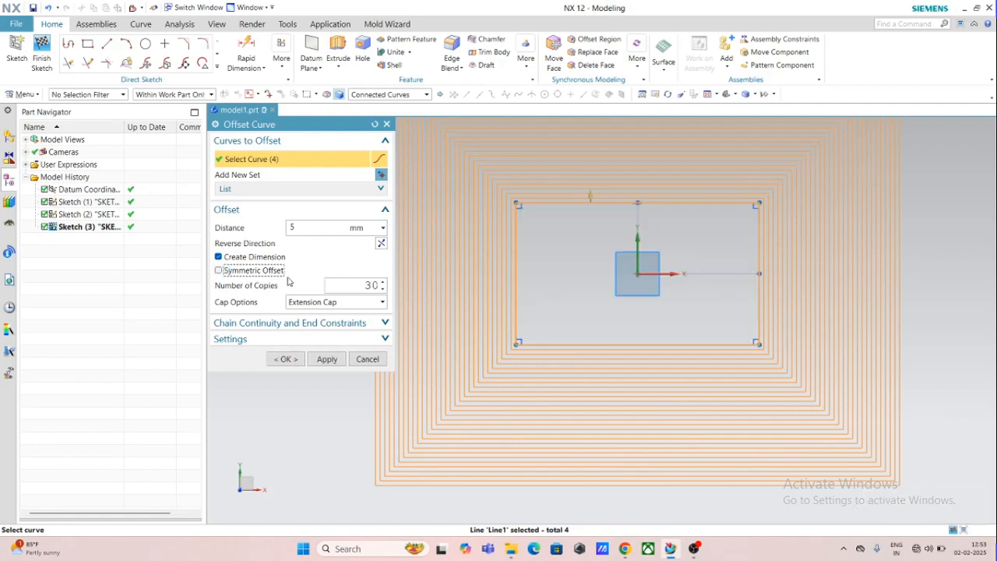
click(327, 361)
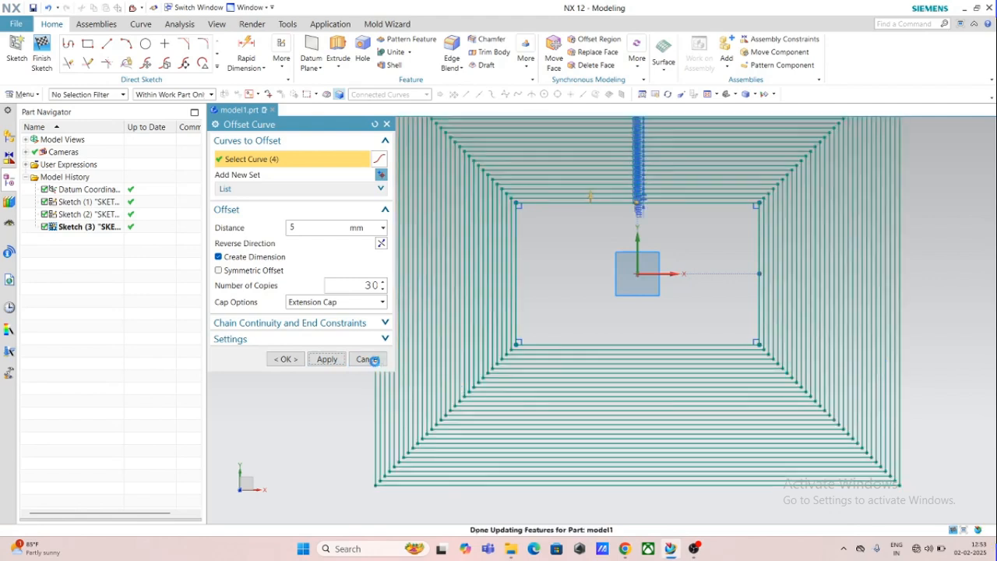
scroll(603, 381, down, 2)
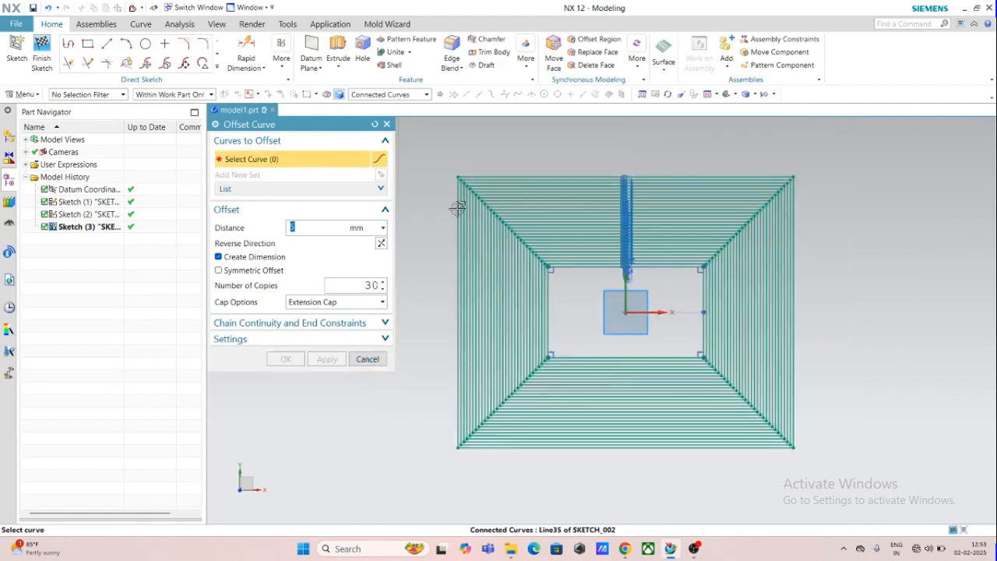
scroll(545, 229, up, 3)
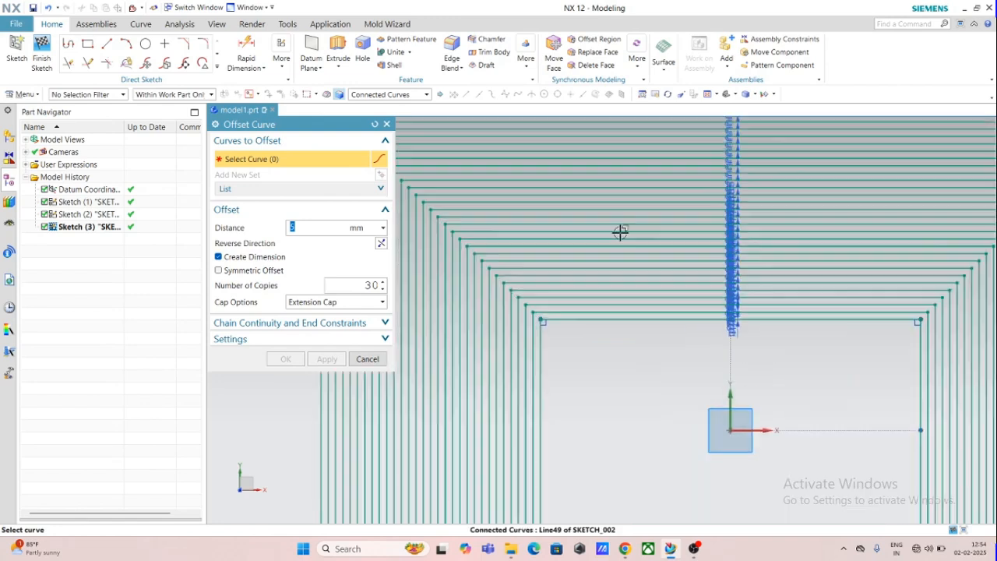
click(367, 359)
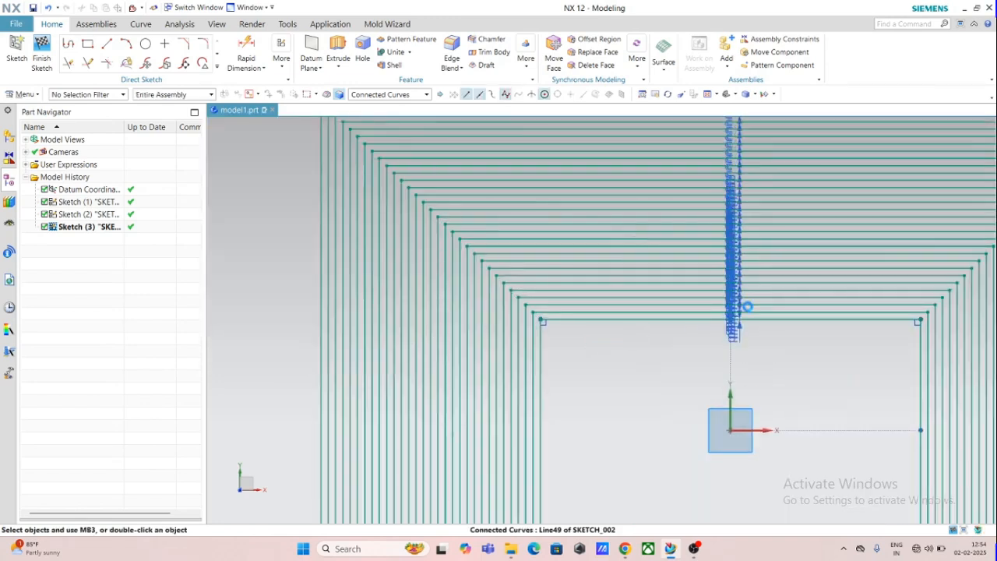
Examine the offset constraints and dimensions on the concentric copies above the rectangle, and the full nested pattern
scroll(746, 311, up, 2)
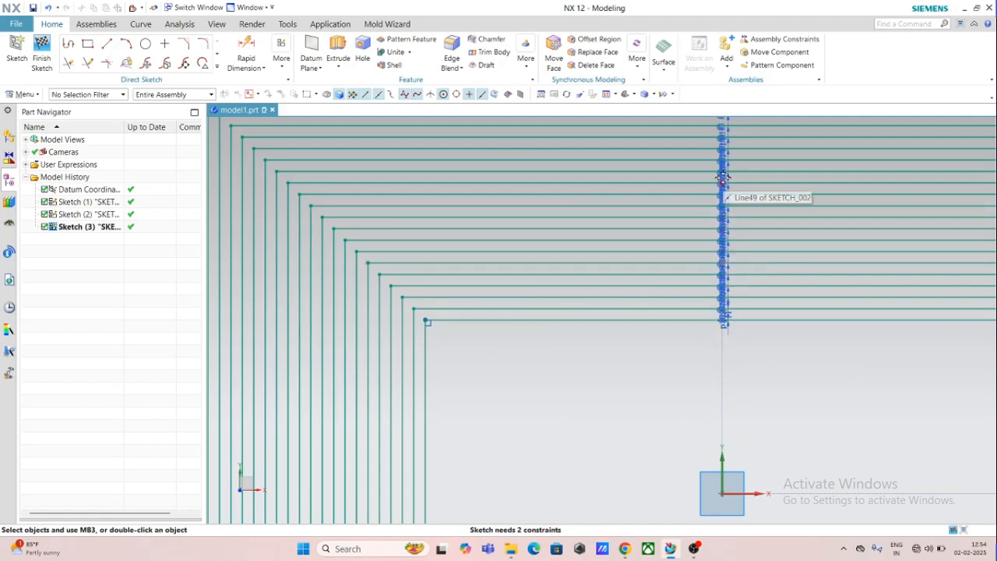
scroll(722, 180, down, 3)
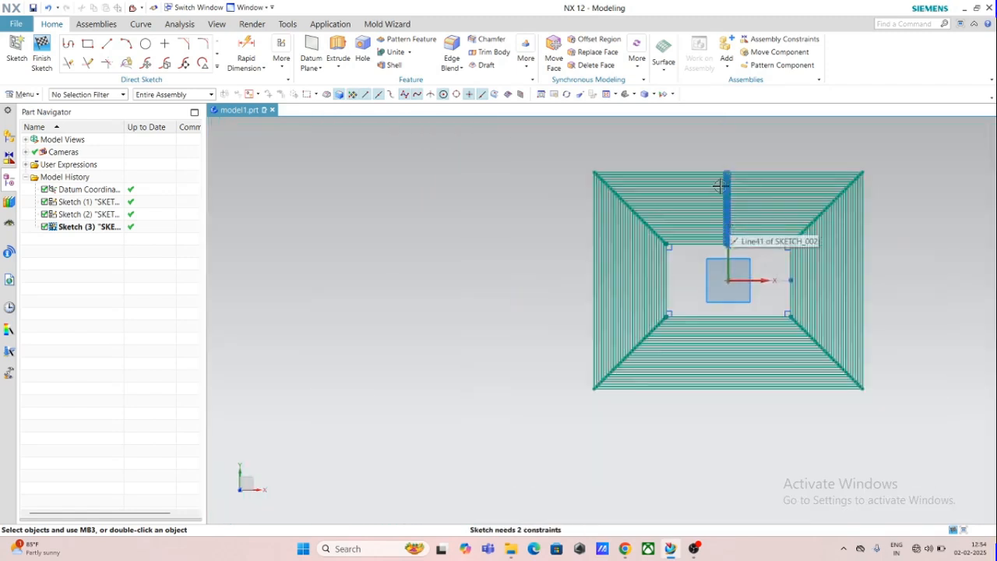
scroll(720, 186, up, 3)
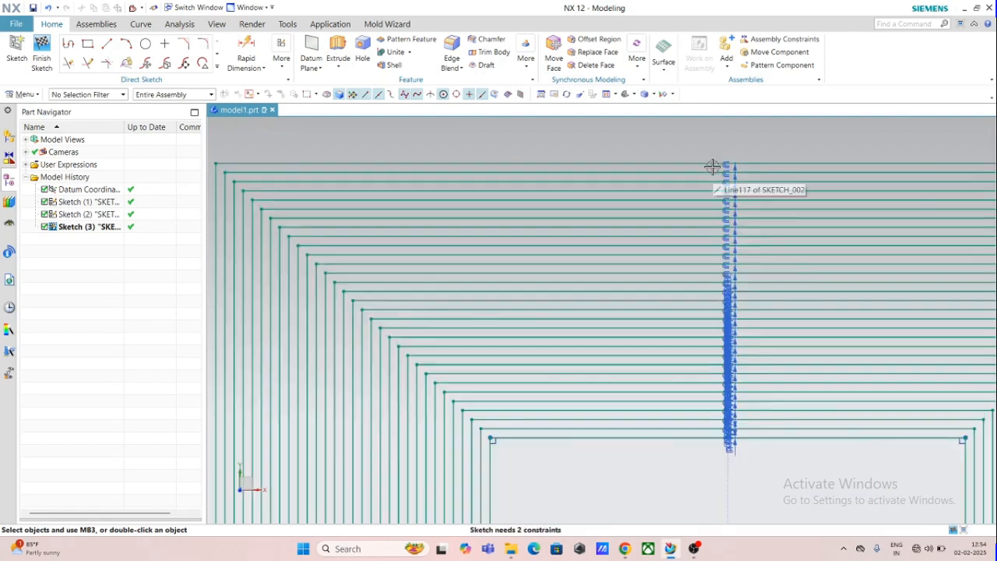
scroll(717, 165, up, 2)
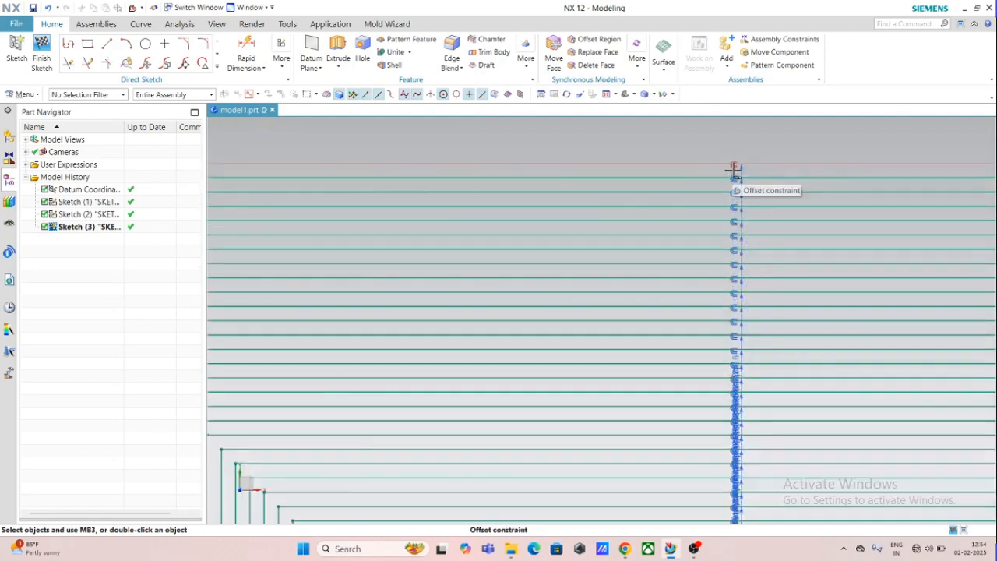
scroll(734, 171, down, 4)
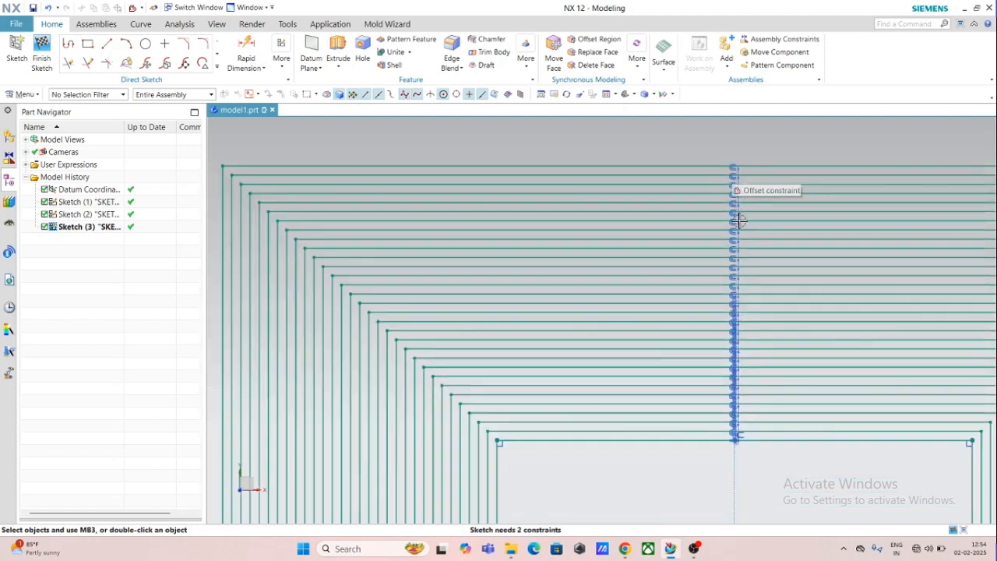
scroll(784, 454, up, 3)
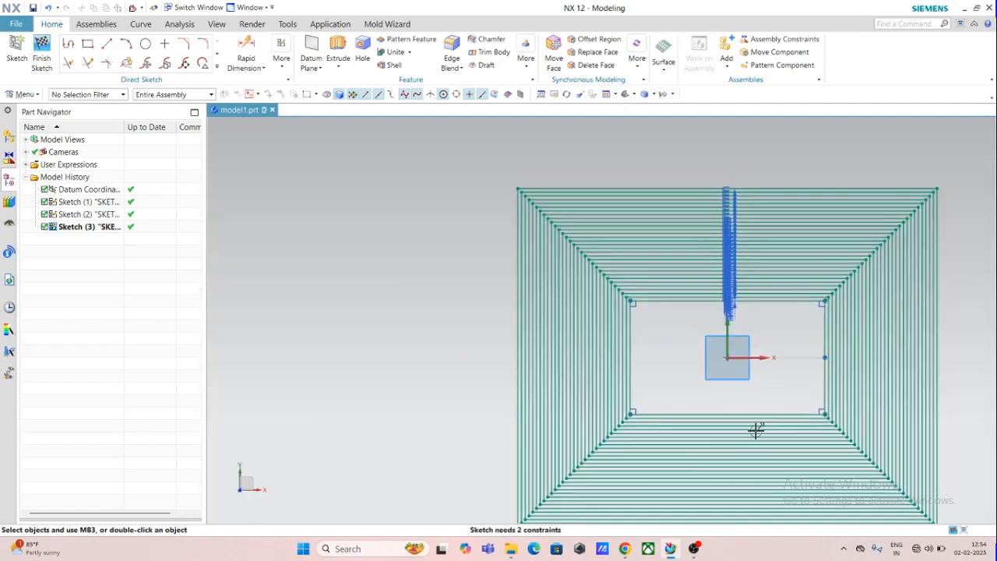
scroll(757, 427, down, 5)
scroll(806, 482, up, 3)
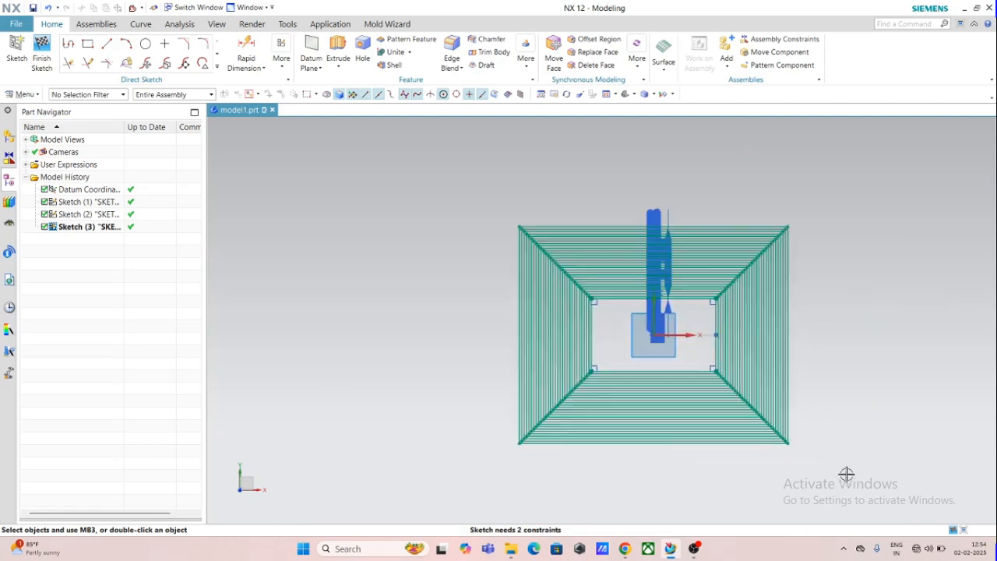
key(ctrl+f)
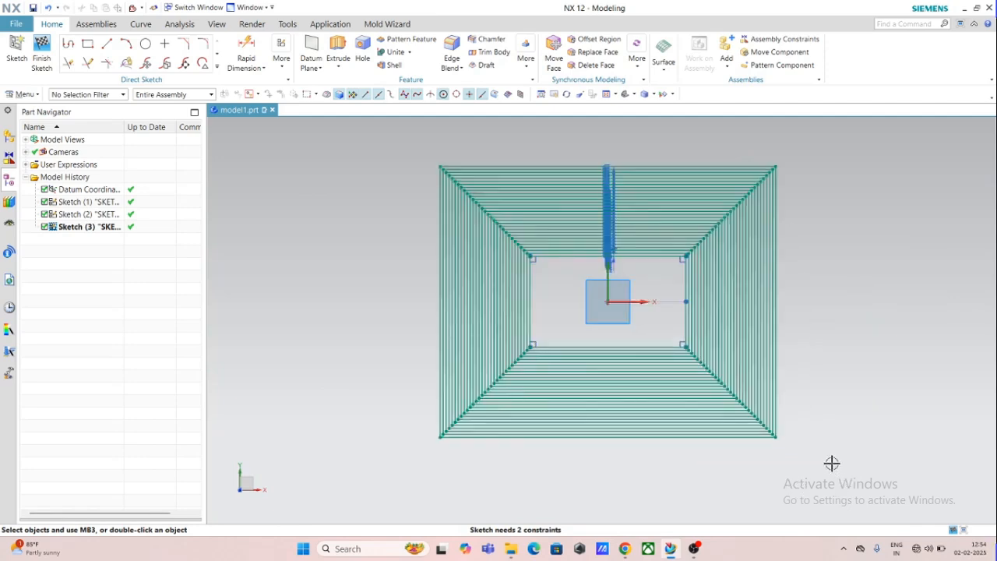
Undo the 30-copy rectangle offset
key(ctrl+z)
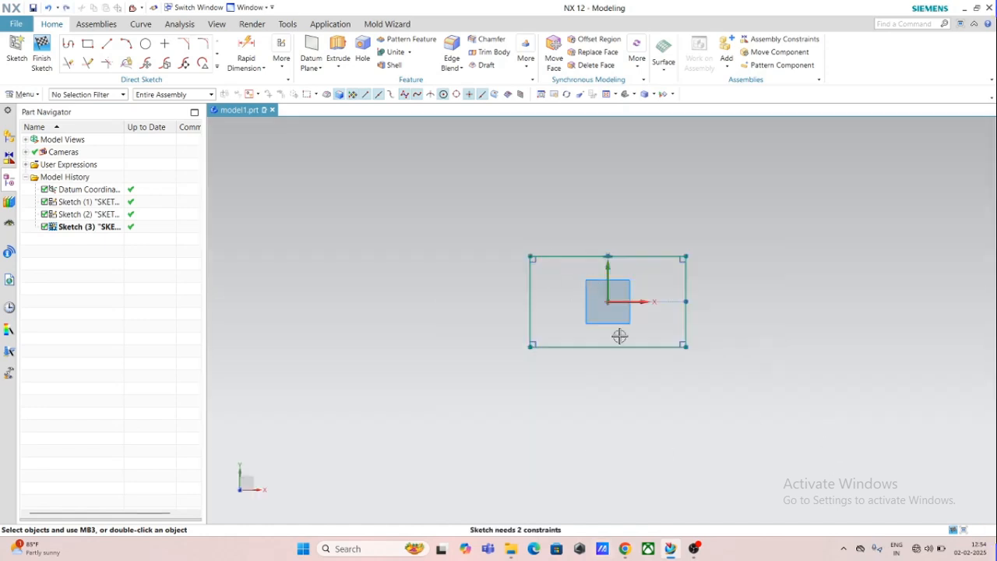
scroll(619, 335, up, 1)
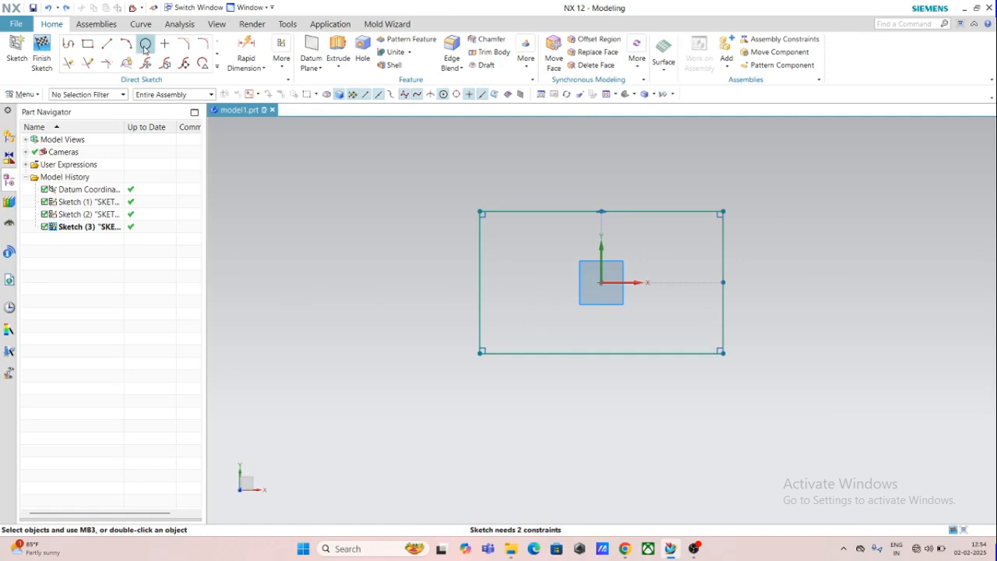
Draw two vertically aligned circles inside the rectangle near its left edge, the upper one about 26 mm in diameter
click(146, 44)
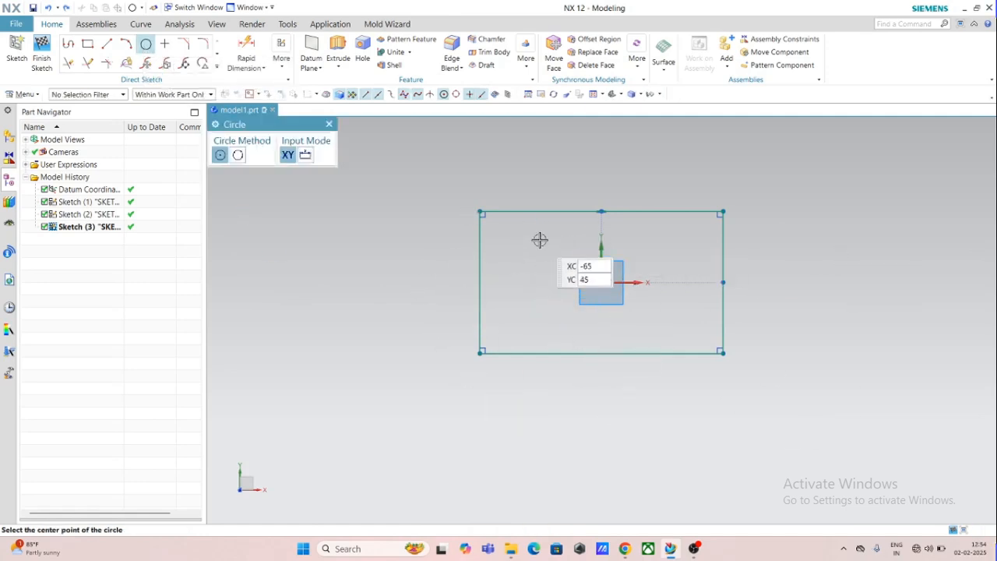
click(510, 234)
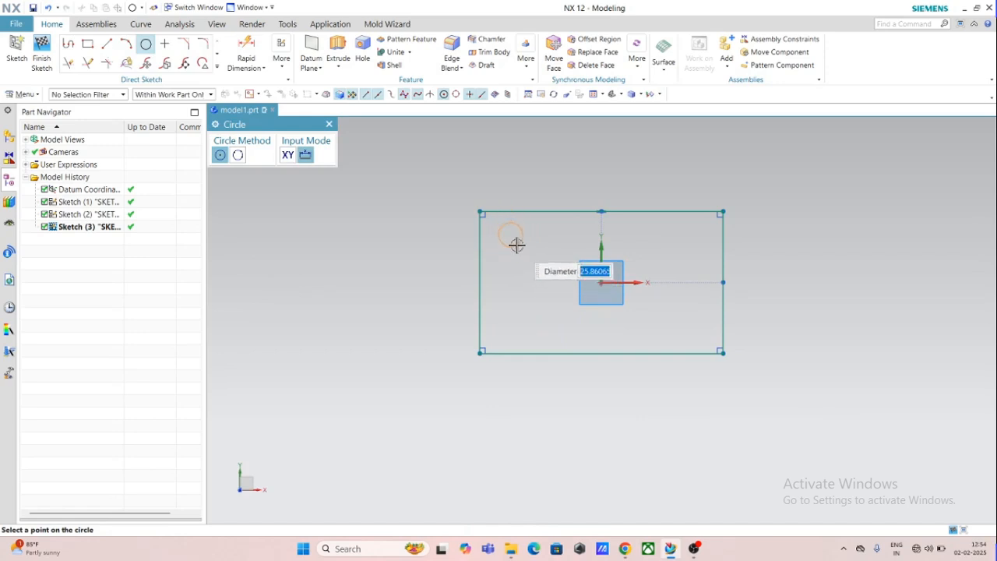
click(519, 228)
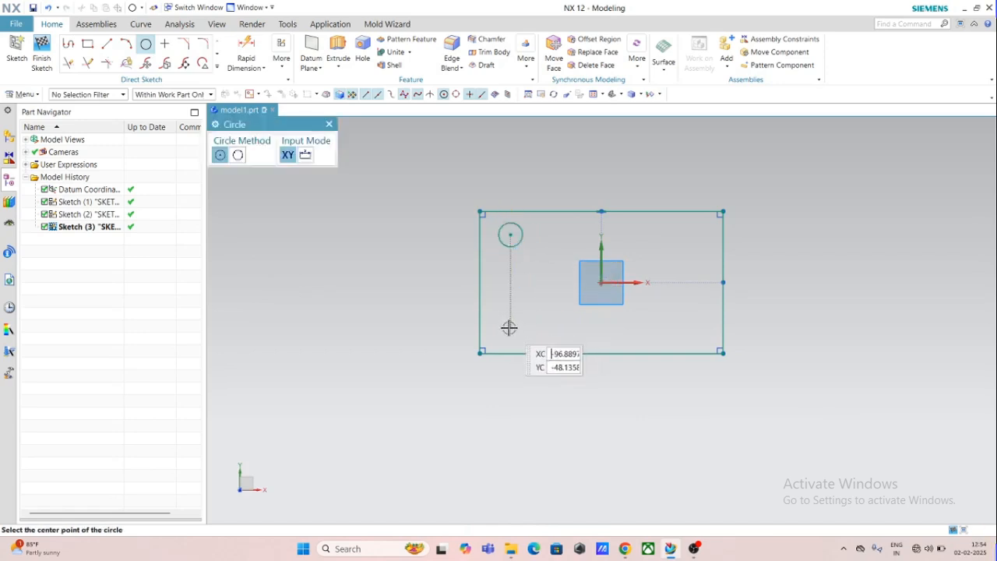
click(510, 327)
click(520, 335)
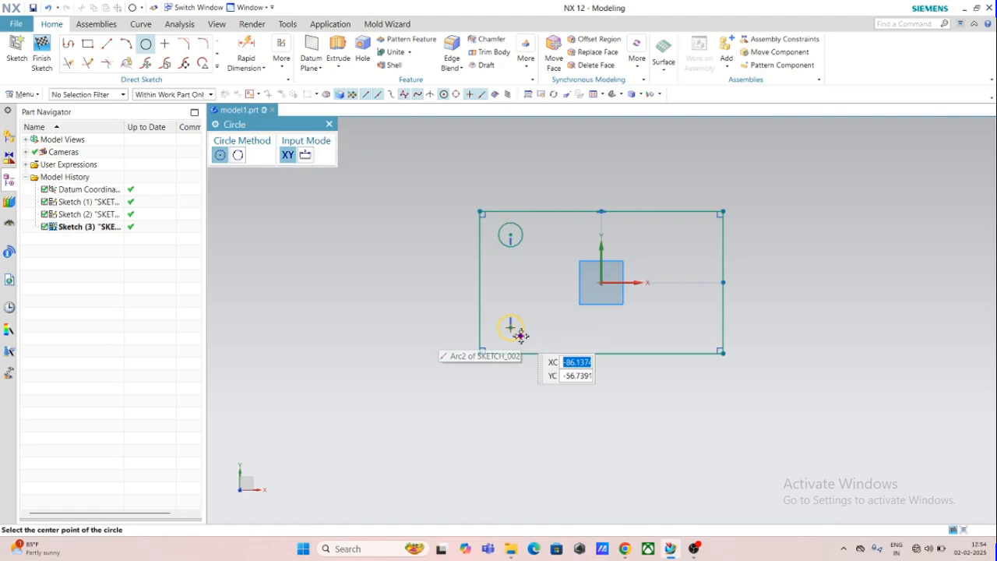
key(Escape)
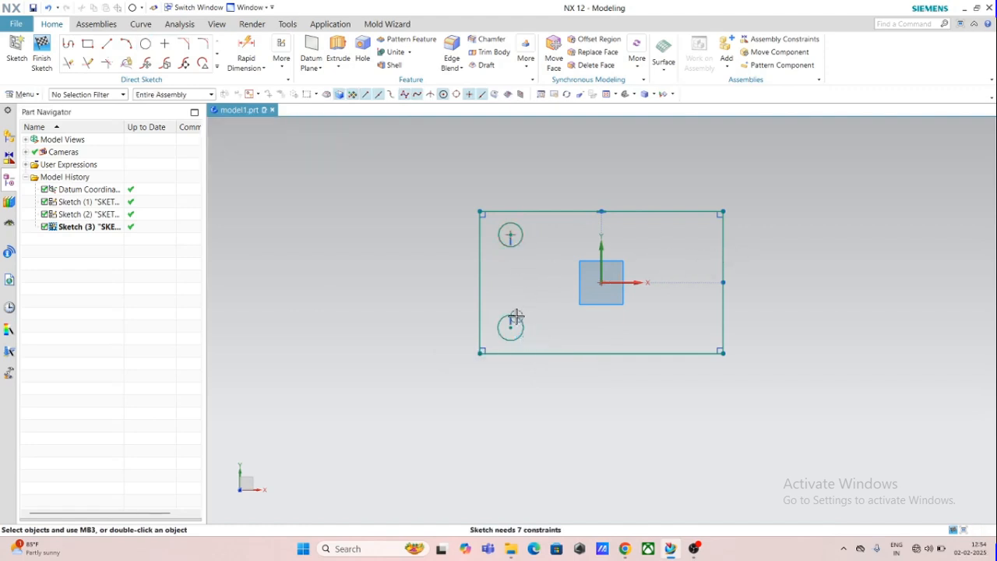
Mirror the two circles across the vertical Y axis with Mirror Curve
click(218, 69)
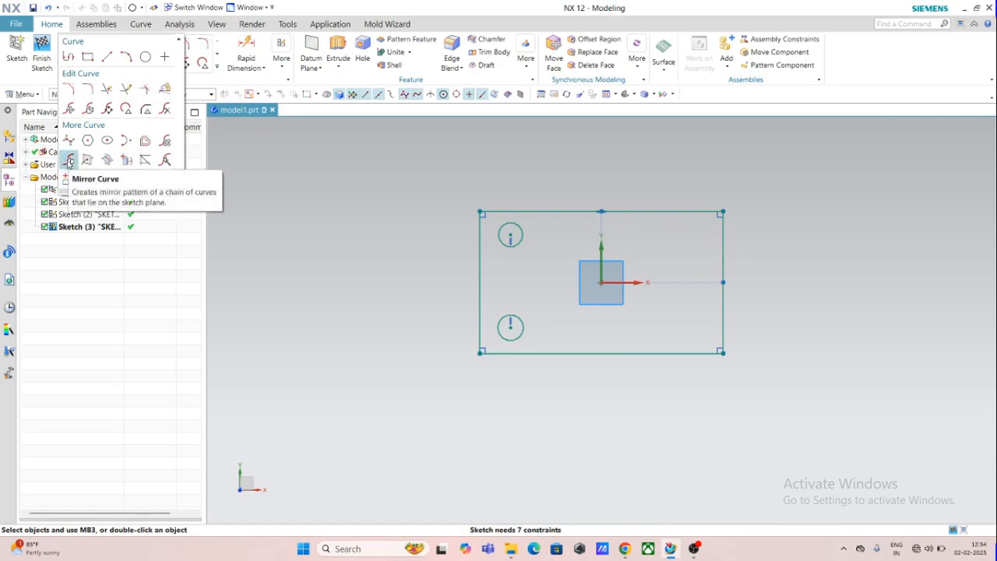
click(69, 161)
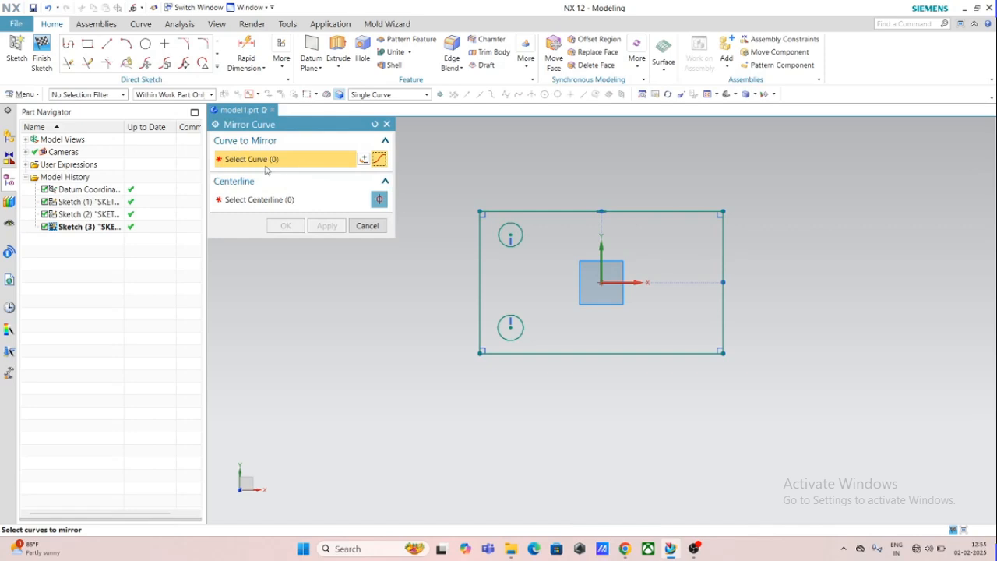
click(522, 241)
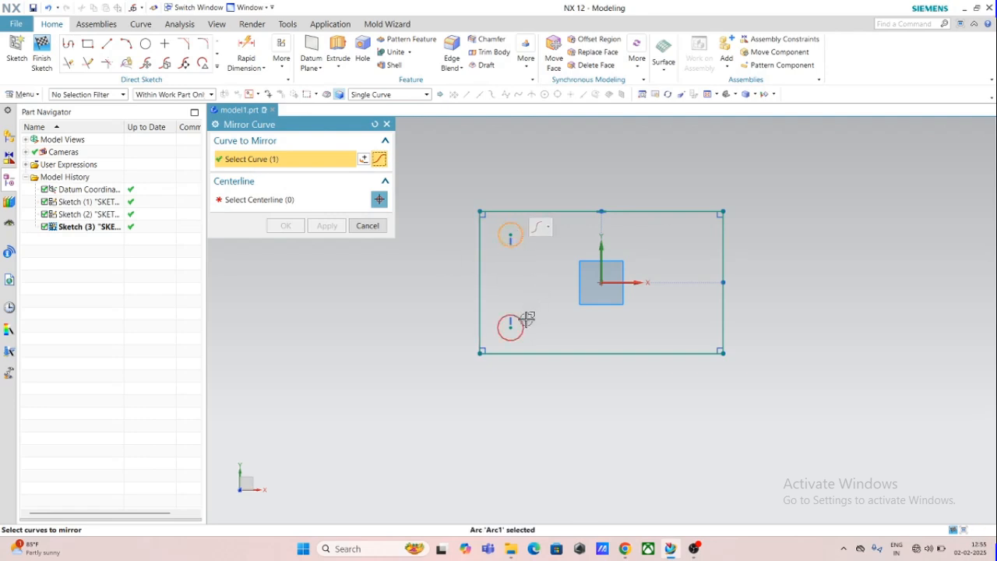
click(525, 319)
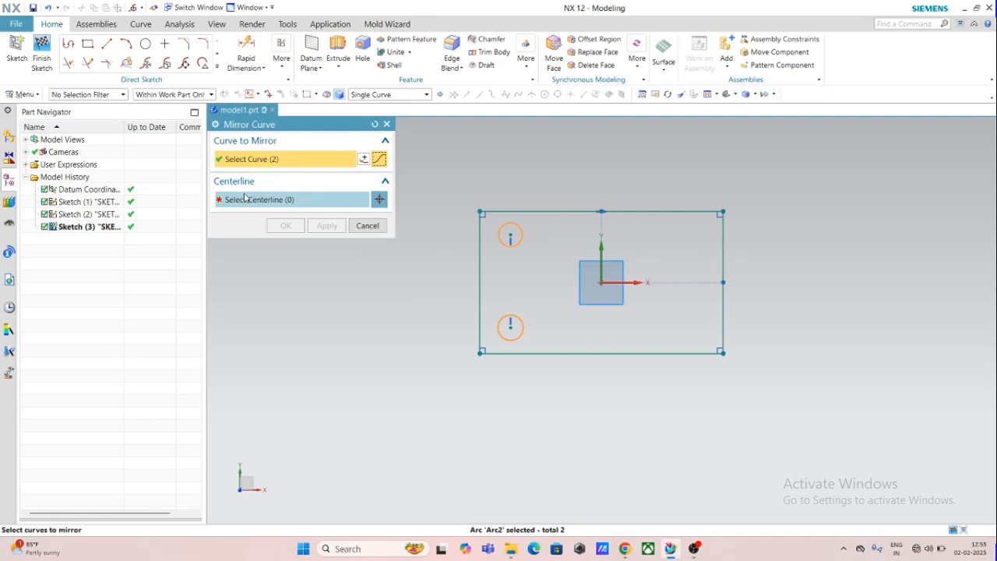
middle_click(592, 269)
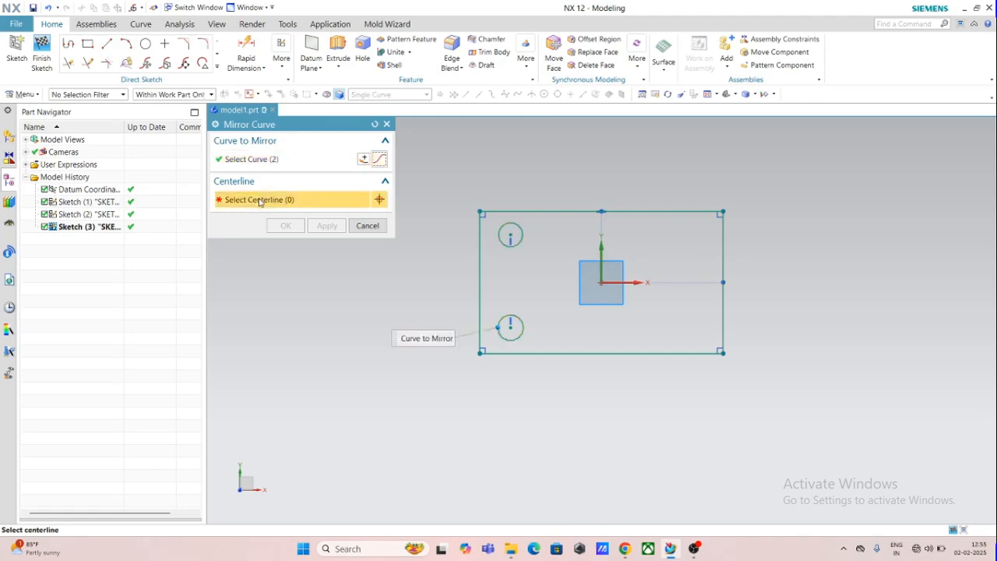
click(601, 258)
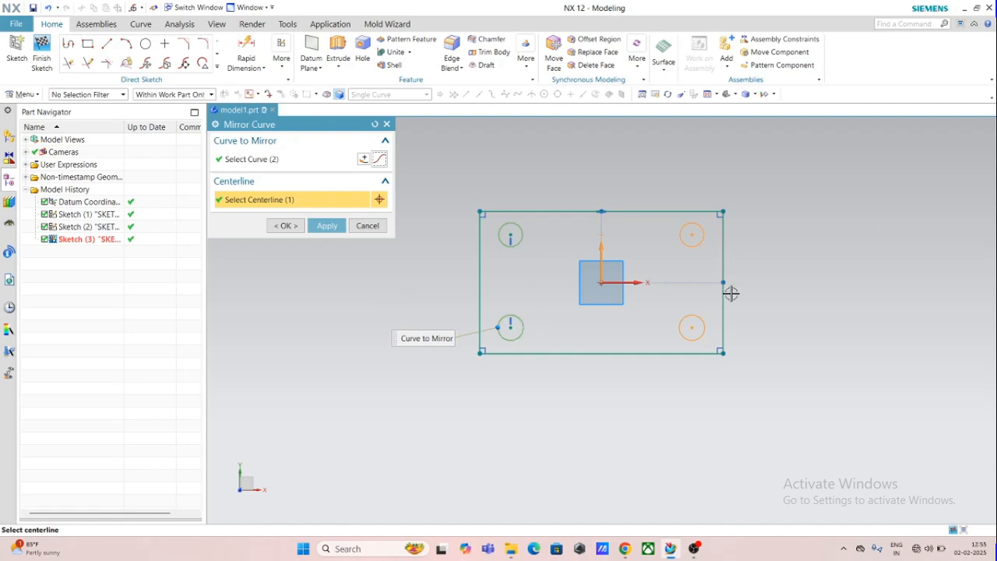
click(322, 226)
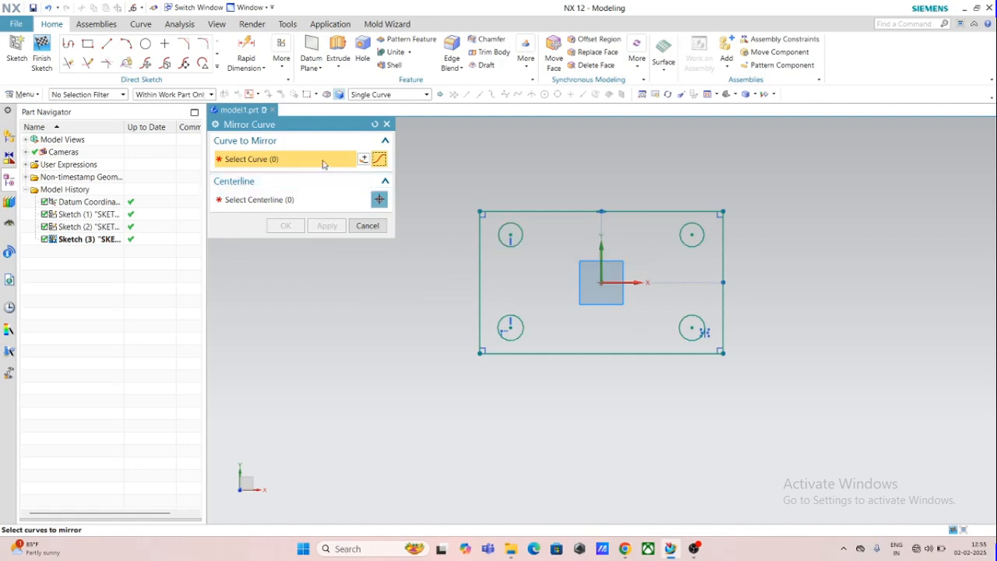
Choose all four circles as the curves to mirror and the rectangle's left edge as the centerline
click(511, 245)
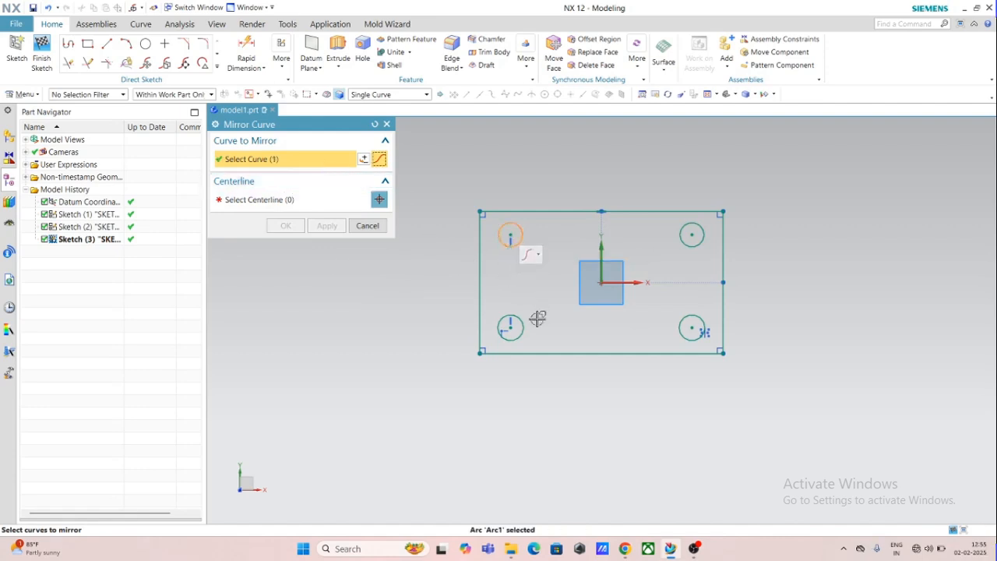
click(517, 330)
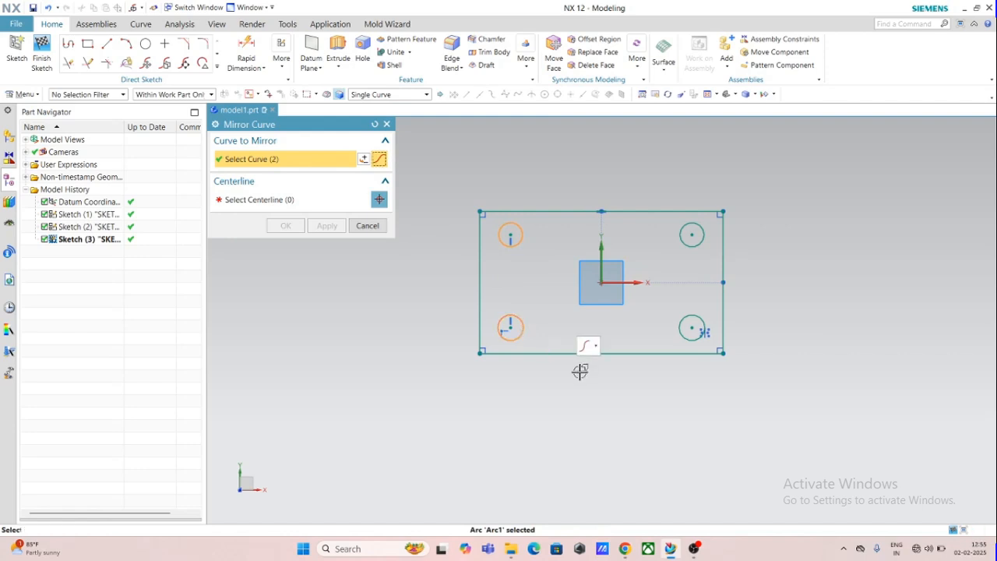
click(684, 245)
click(704, 321)
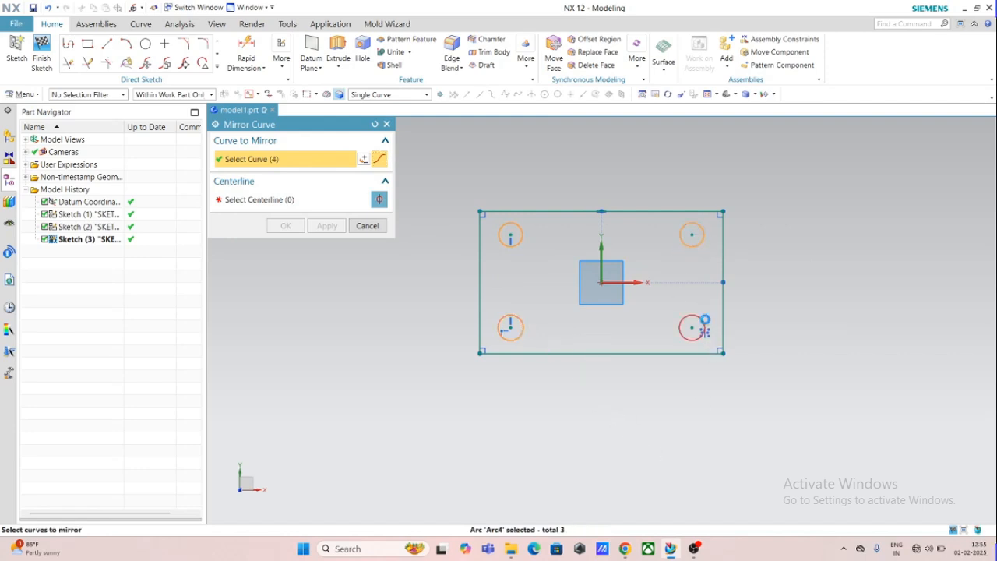
click(272, 199)
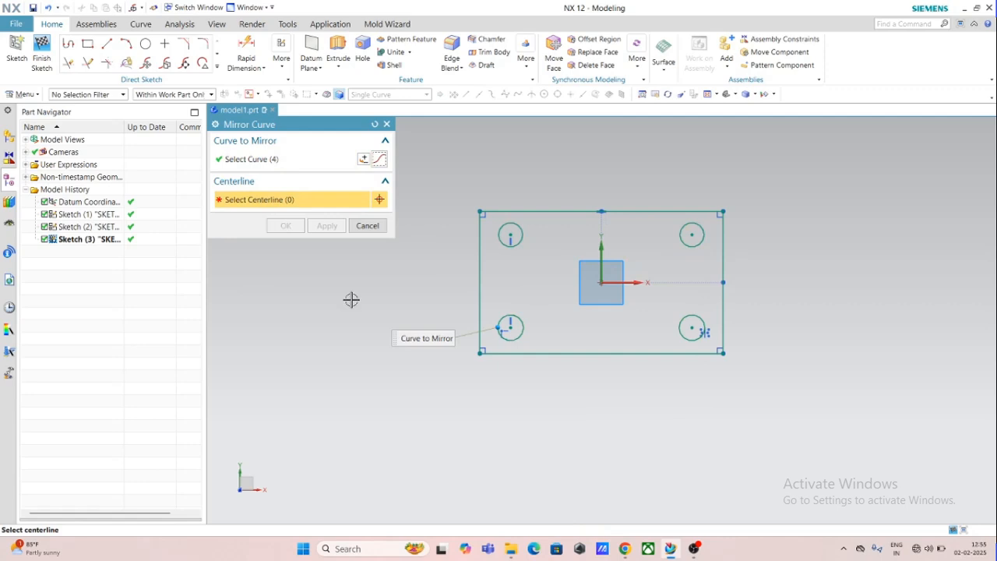
click(477, 261)
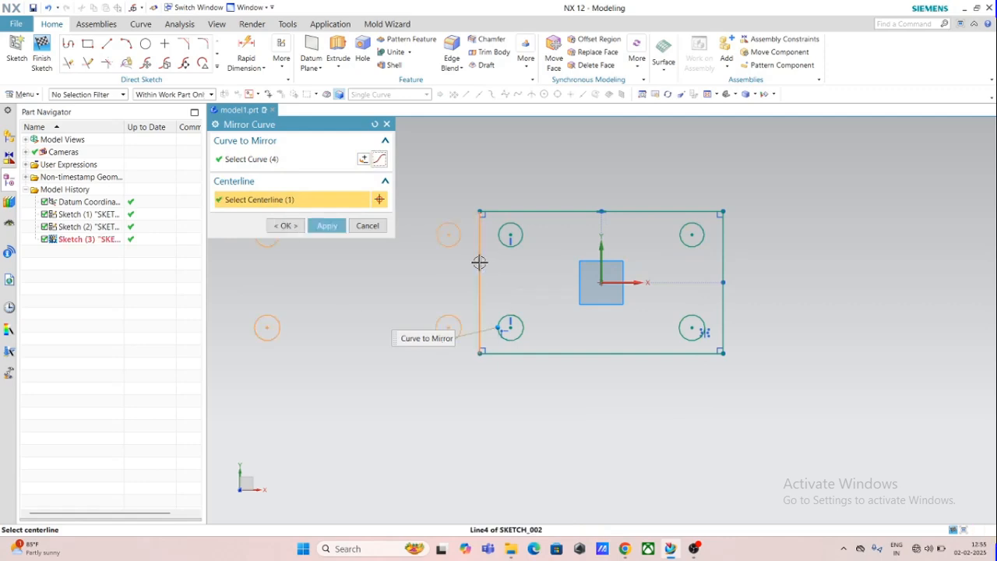
scroll(476, 318, down, 3)
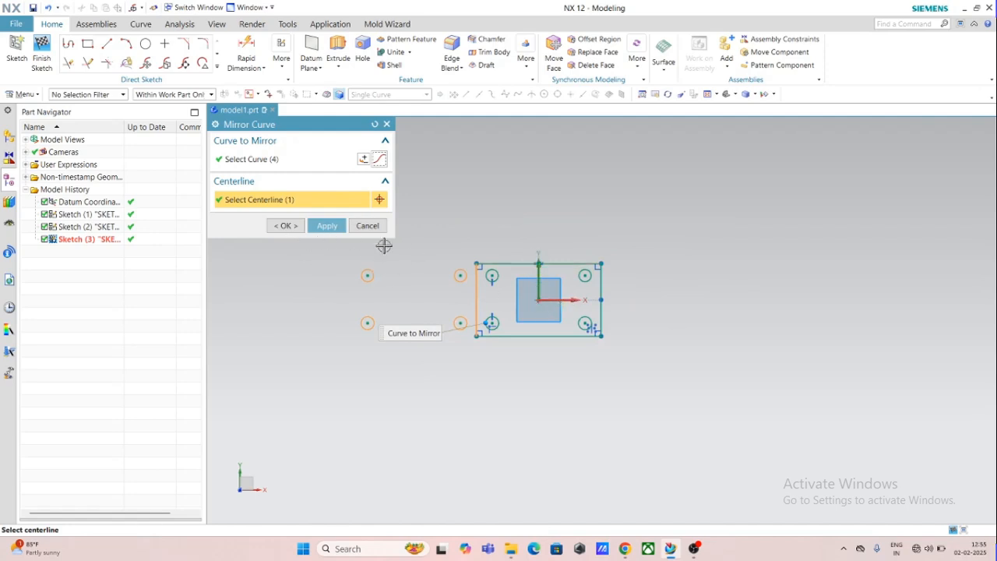
Try the X axis as the centerline, switch back to the rectangle's left edge and apply the four-circle mirror
click(565, 299)
scroll(493, 292, up, 5)
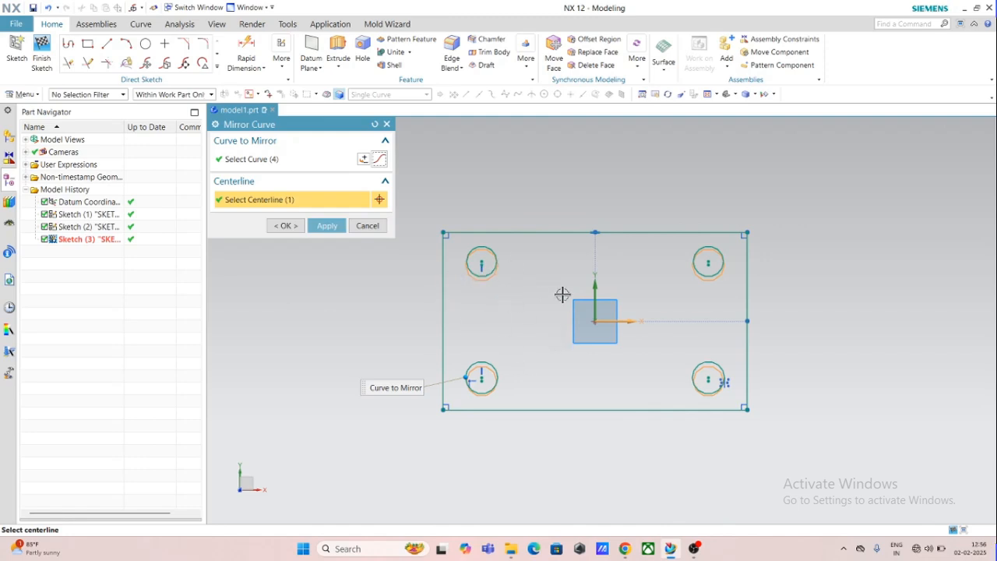
click(444, 287)
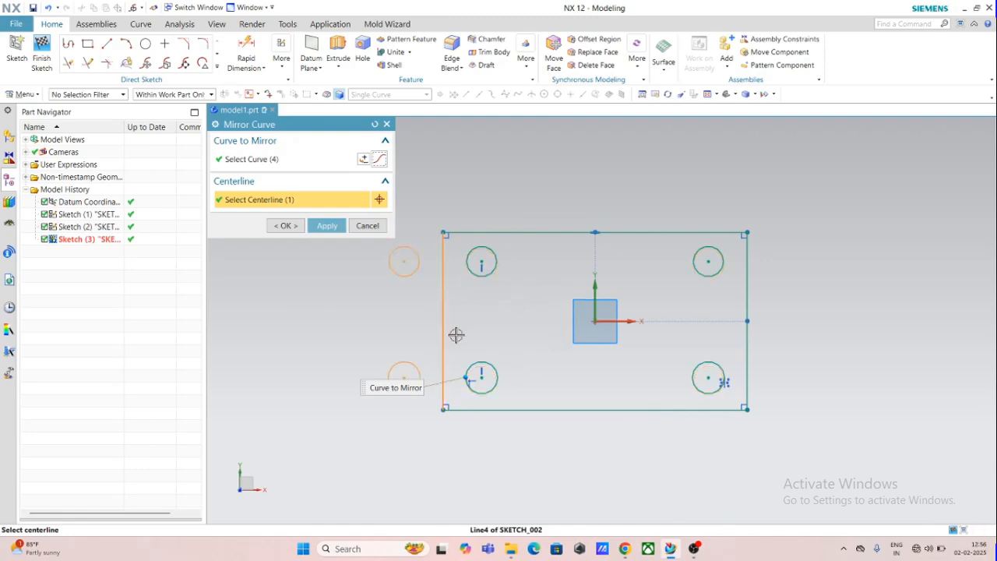
scroll(456, 335, down, 4)
click(327, 226)
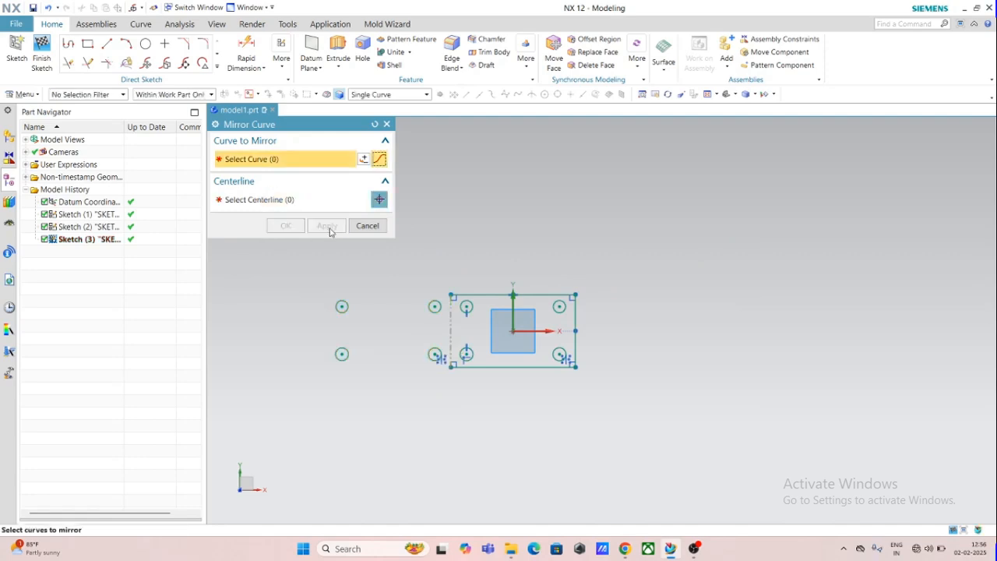
End Mirror Curve and examine the mirror constraint on the circles copied across the rectangle's left edge
scroll(424, 363, up, 2)
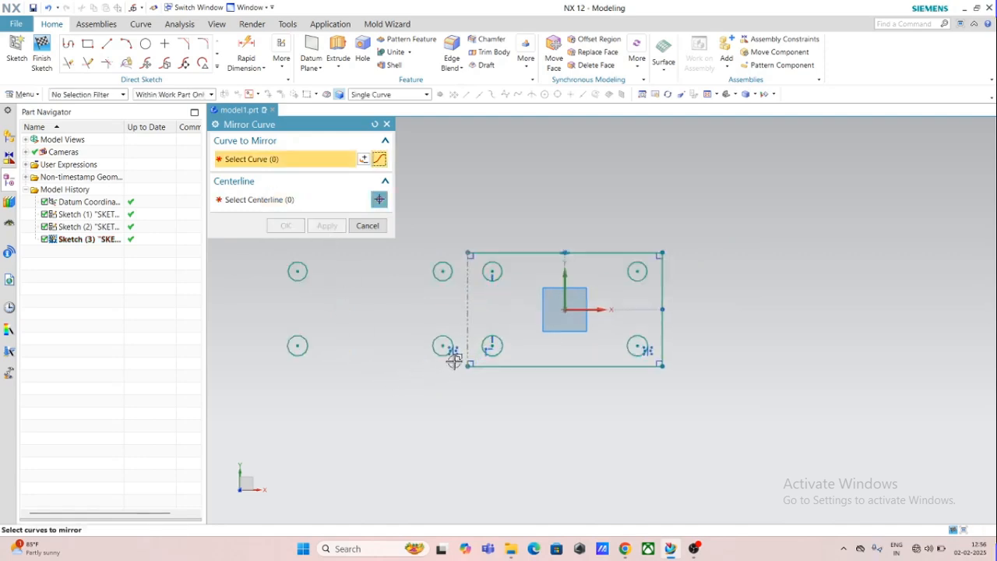
scroll(457, 350, up, 3)
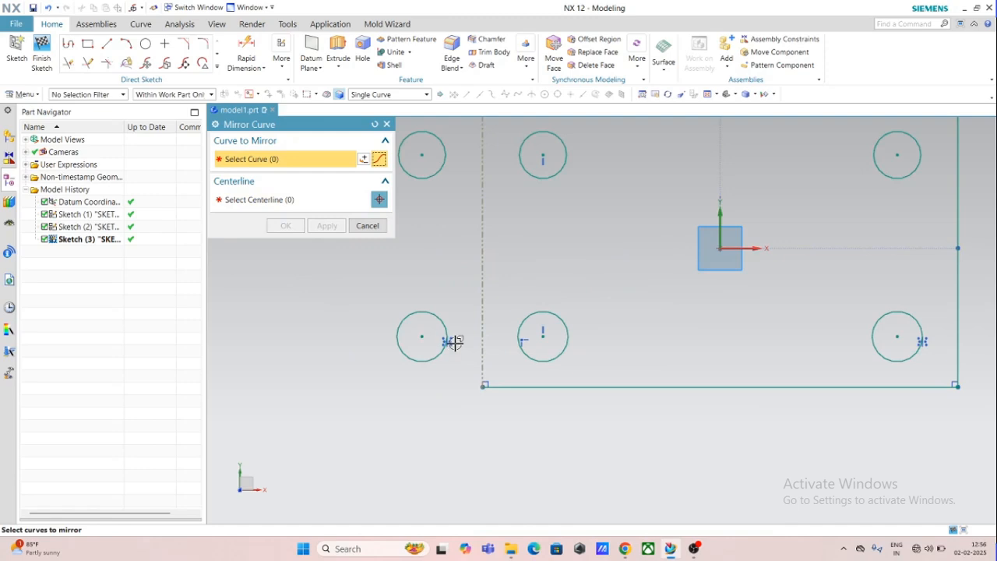
click(377, 225)
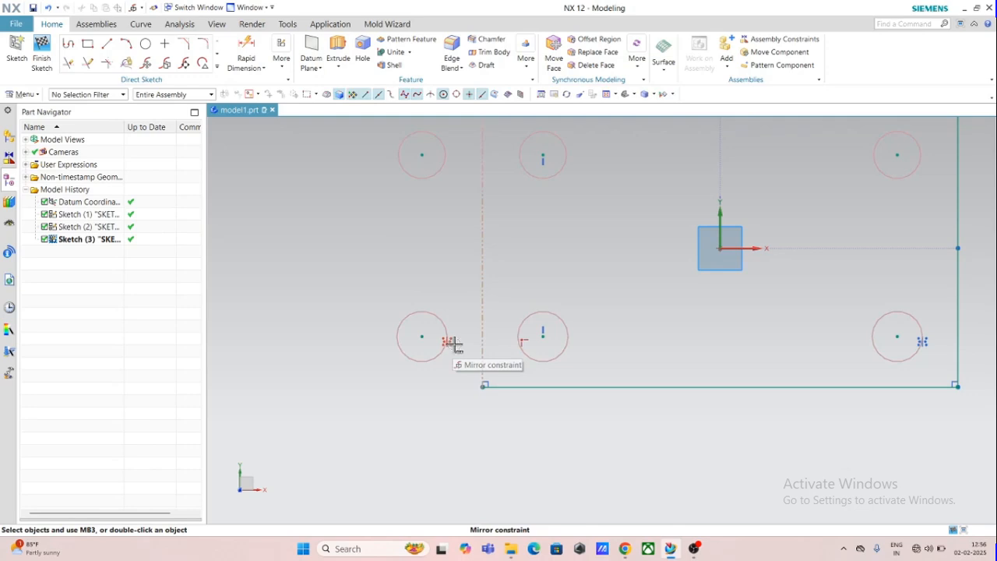
scroll(454, 345, down, 4)
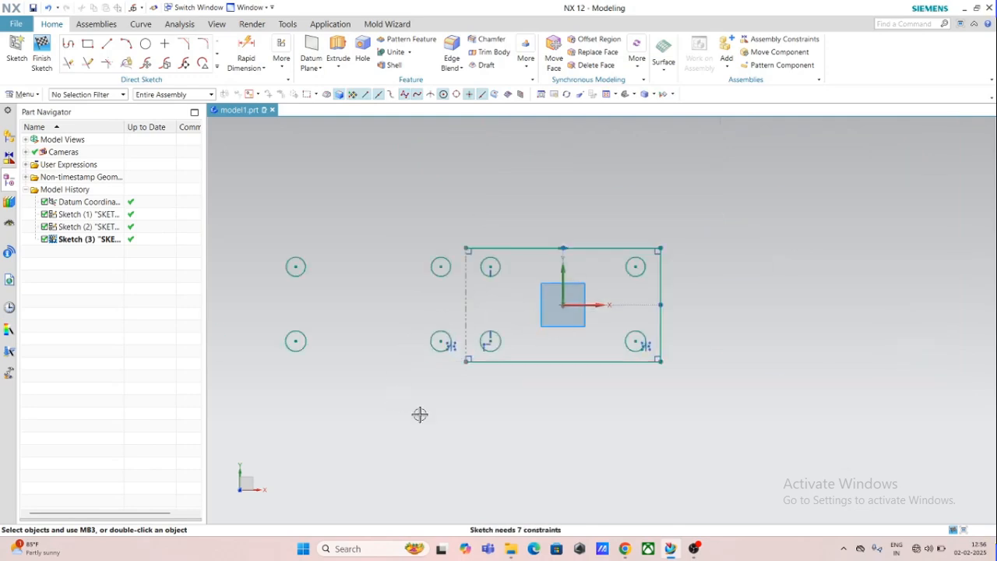
Delete the lower mirrored circle just outside the rectangle's left edge
click(440, 328)
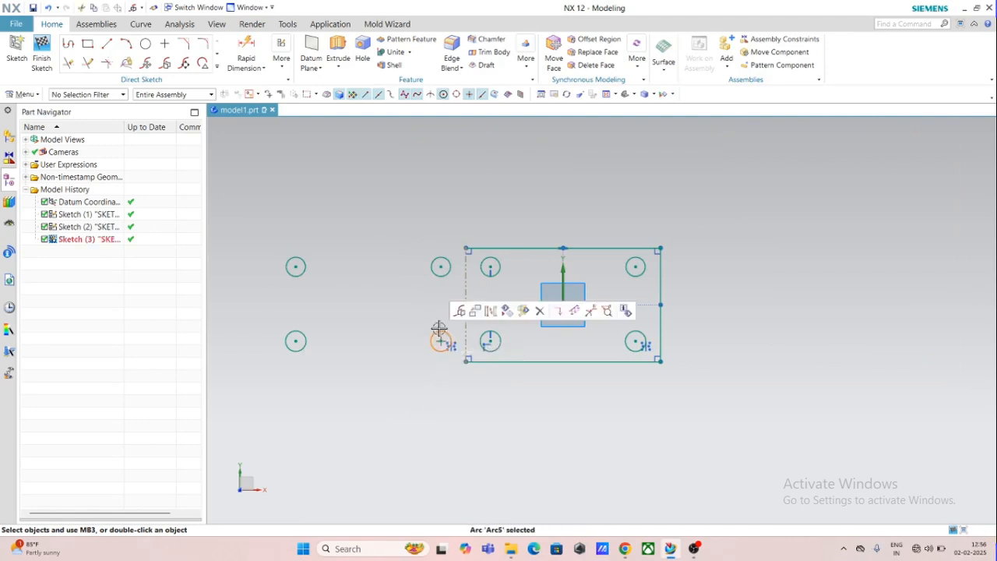
click(540, 311)
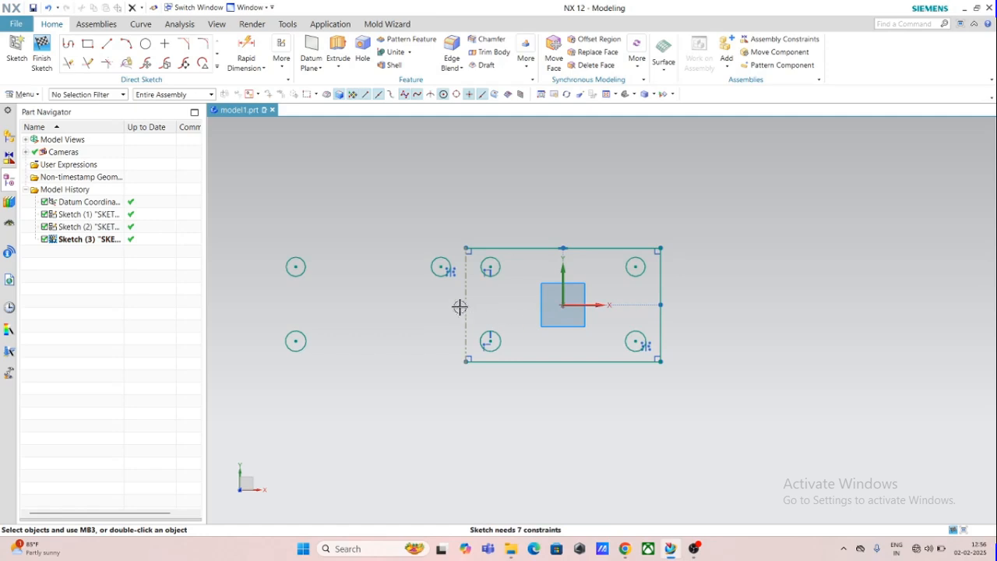
click(441, 269)
key(Escape)
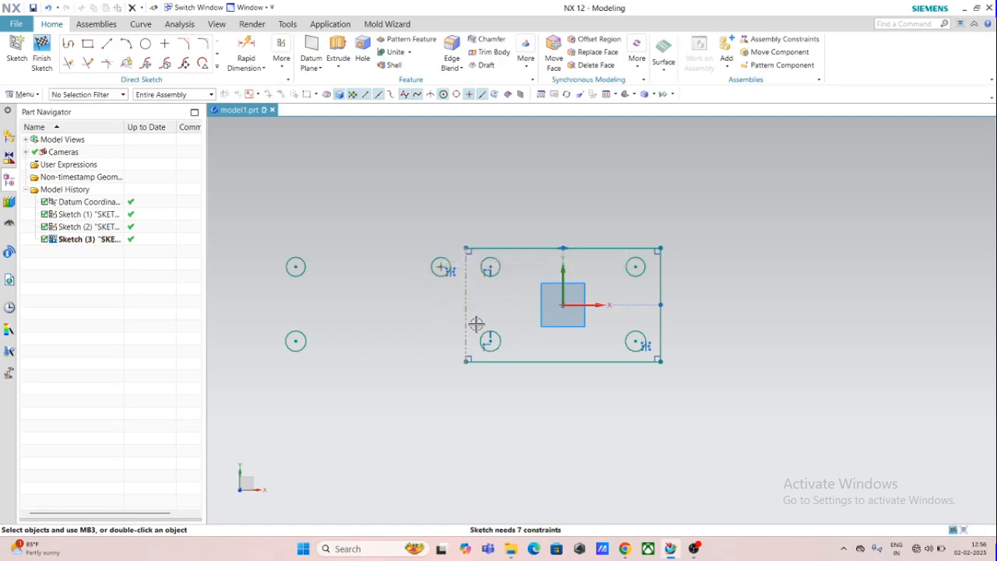
Try deleting the upper-left circle inside the rectangle with its mirror constraints in place, and undo the deletion
click(505, 271)
click(567, 287)
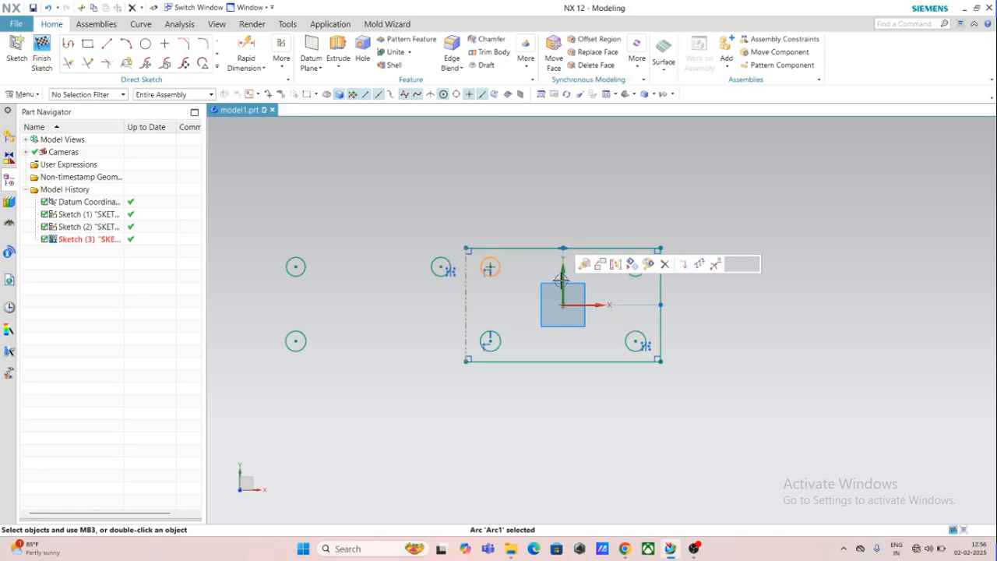
click(665, 266)
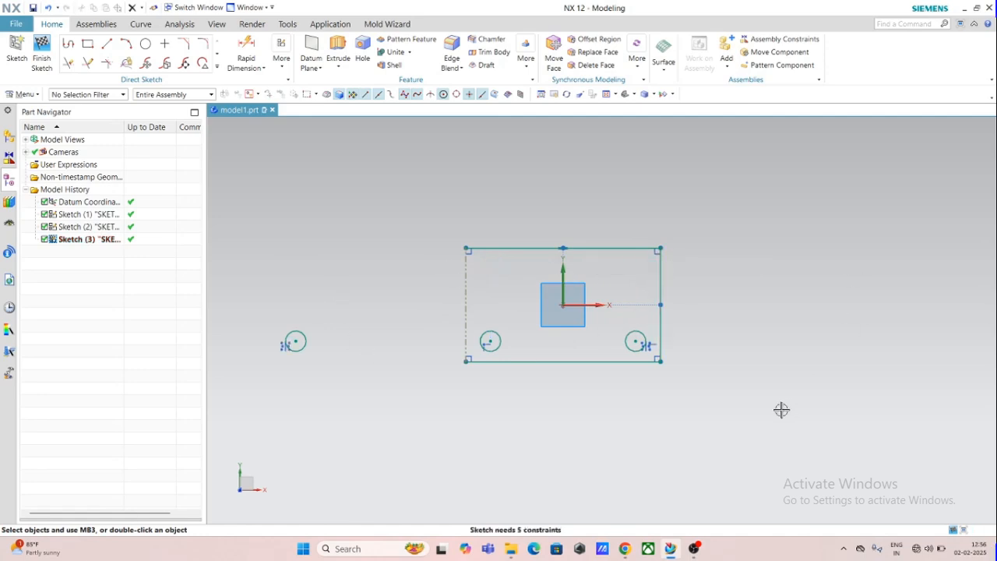
key(ctrl+z)
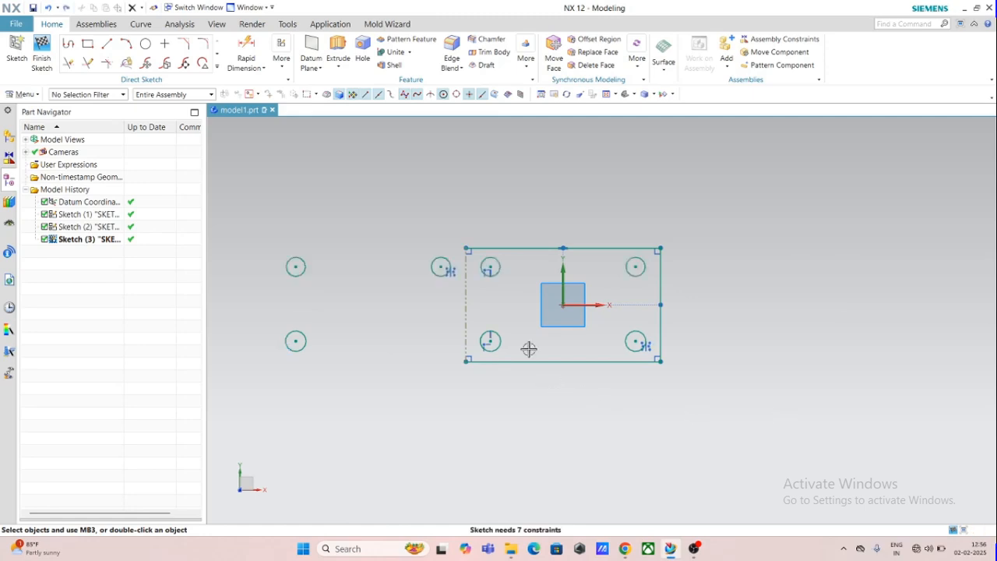
Delete the mirror constraint beside the rectangle's left edge and the upper-left circle inside the rectangle
click(454, 278)
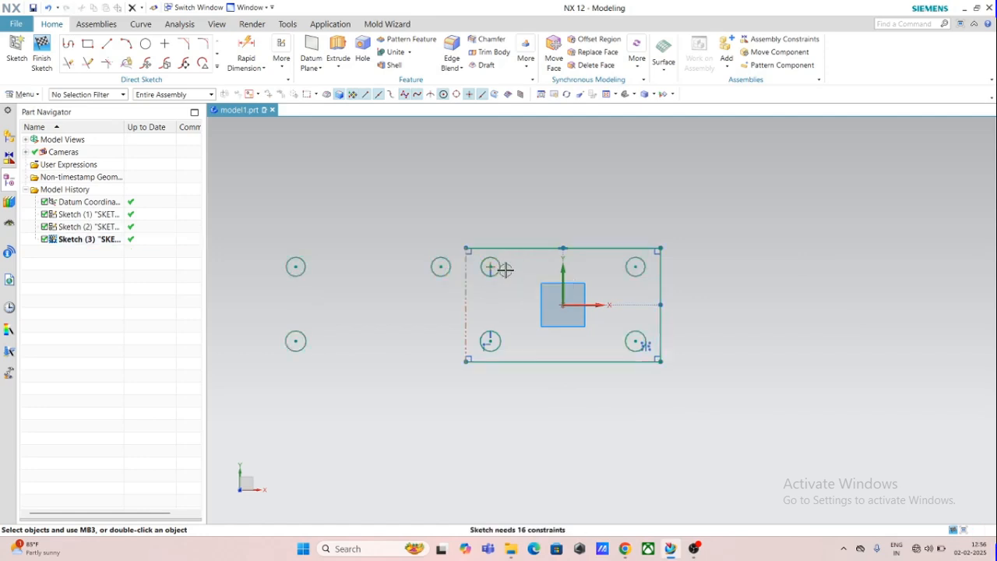
click(503, 268)
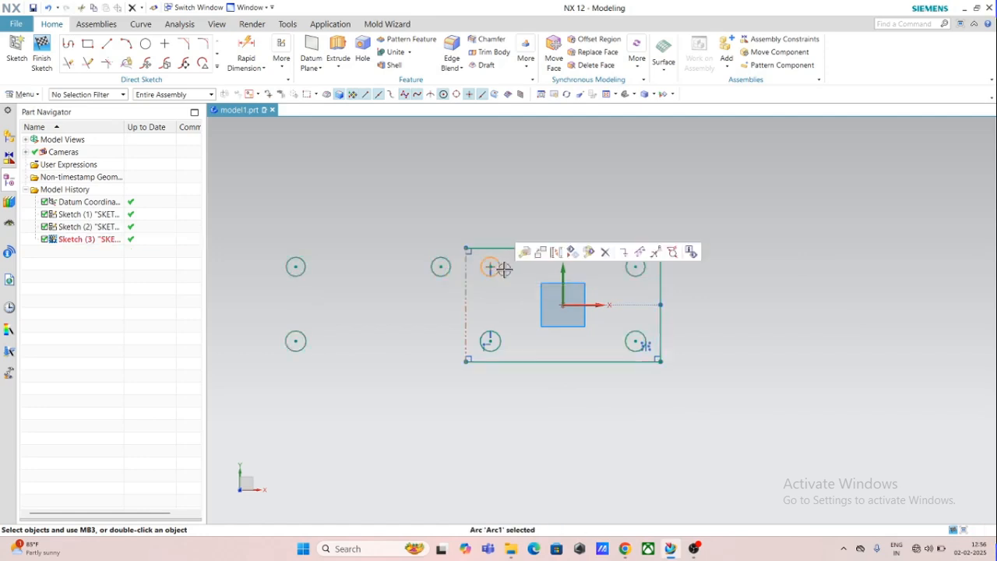
click(604, 253)
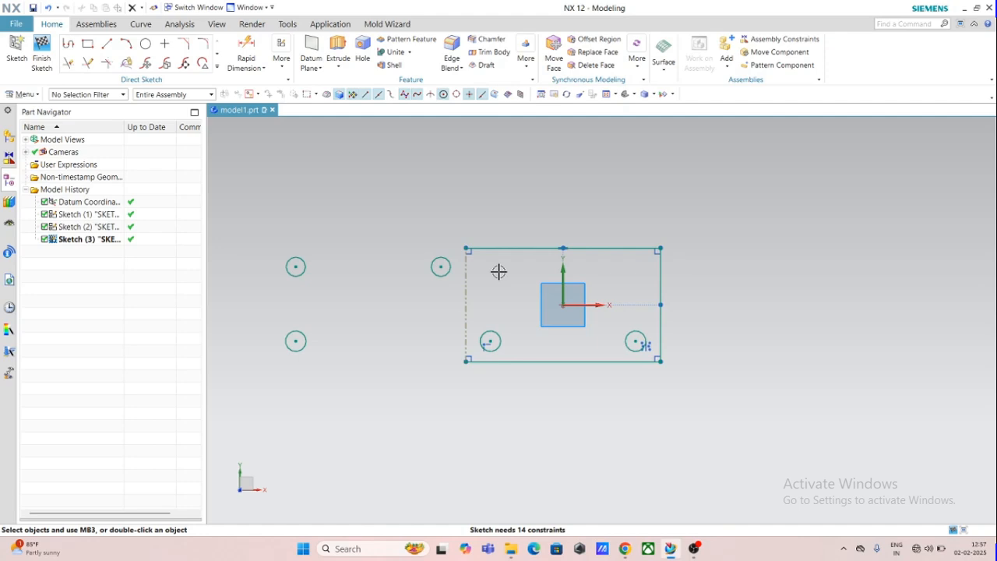
Undo the deletions of the upper-left circle and the mirror constraint
key(ctrl+z)
key(ctrl+z)
key(ctrl+z)
key(ctrl+z)
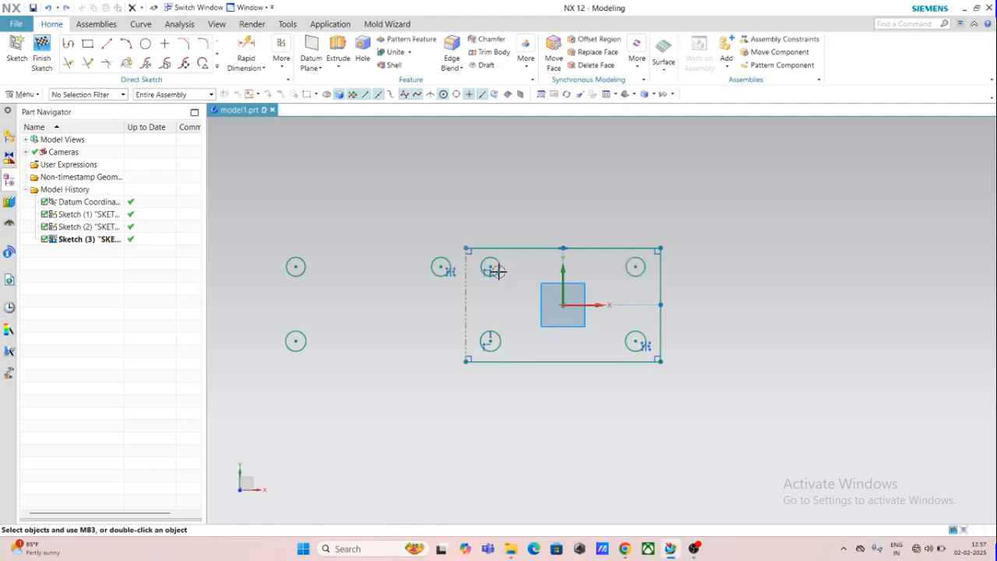
Undo the mirrored circles, the source circles and the rectangle until the sketch holds no curves
key(ctrl+z)
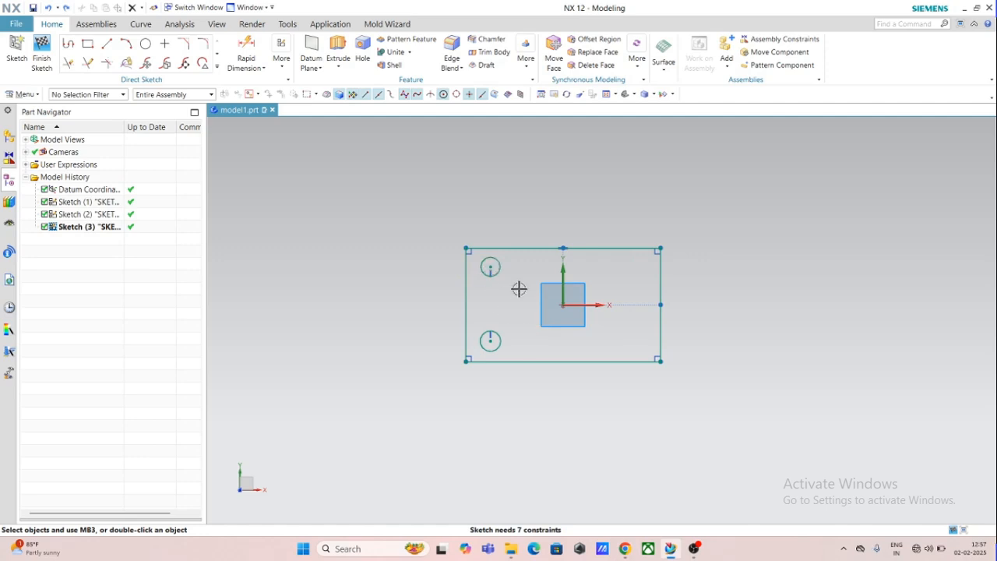
key(ctrl+z)
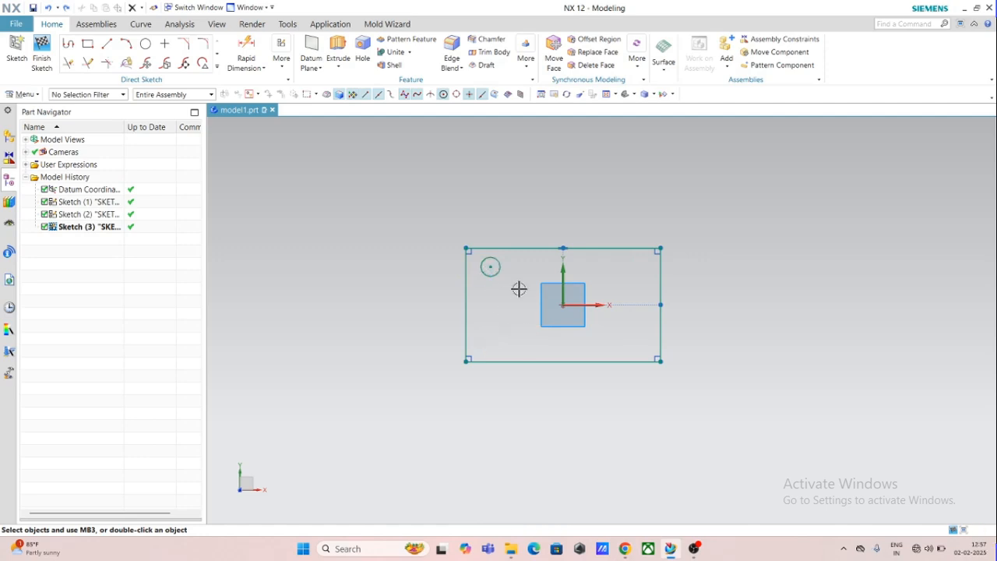
key(ctrl+z)
key(ctrl+z)
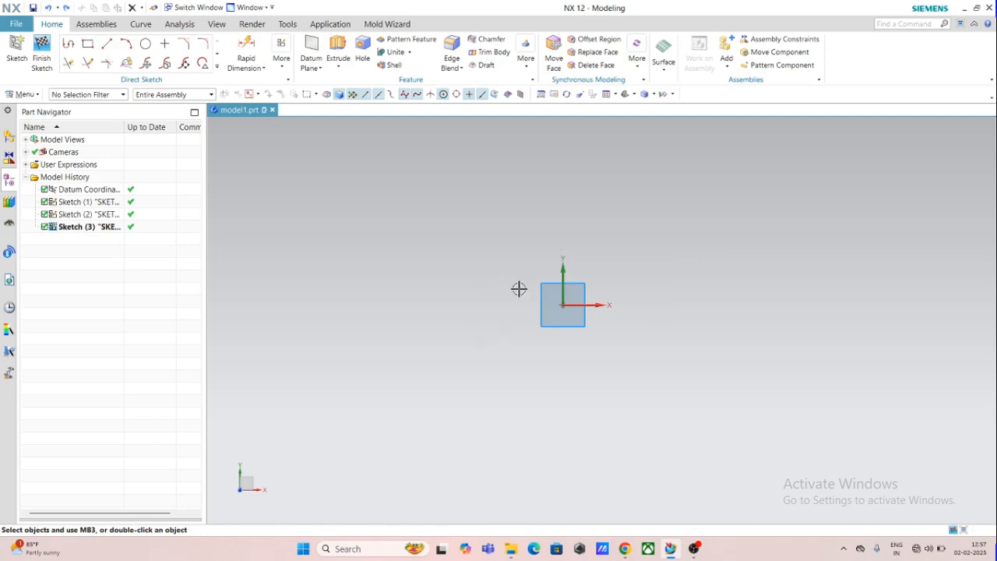
Draw a circle of 250 mm diameter centred on the sketch origin
click(145, 44)
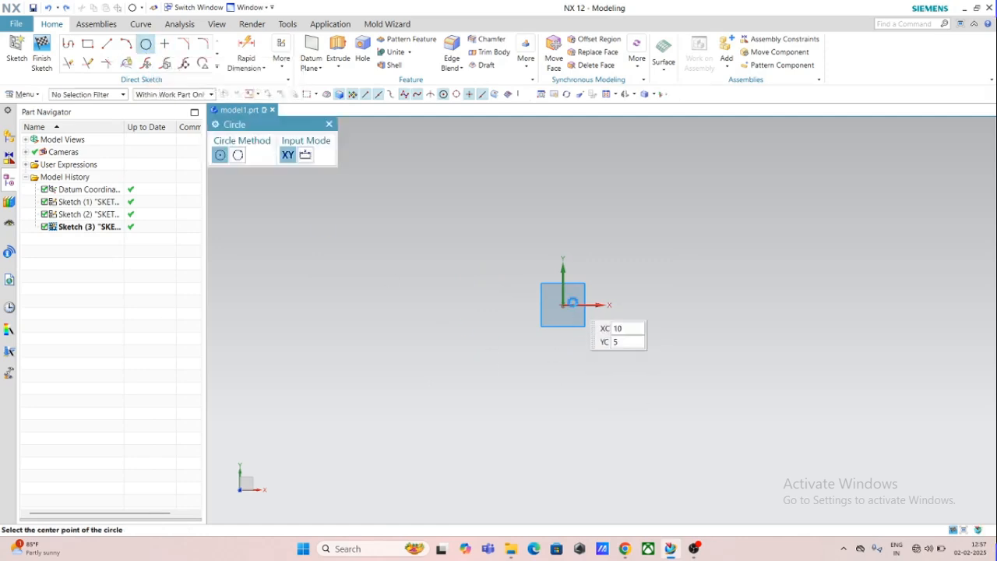
click(562, 305)
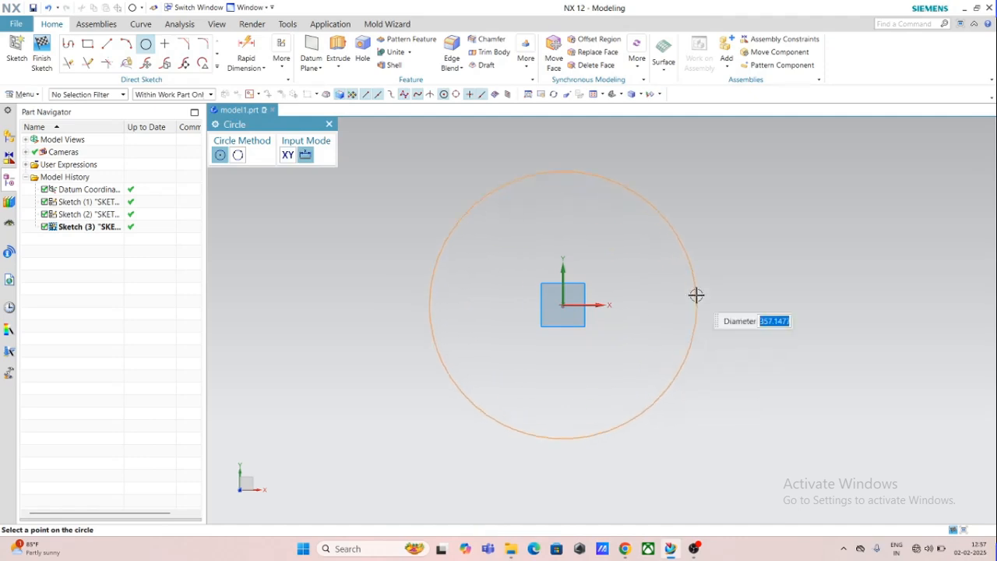
text(250)
key(Return)
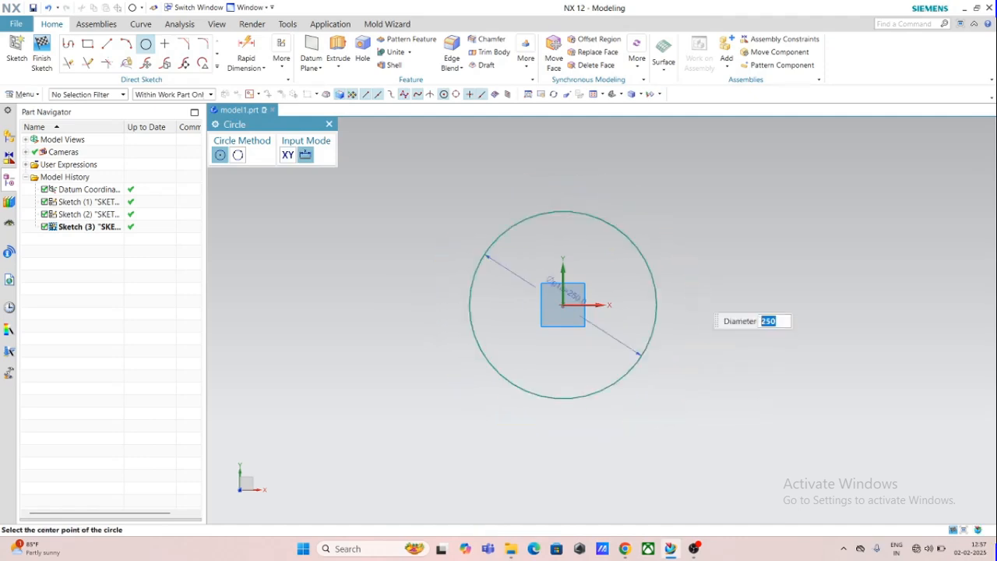
click(329, 125)
Start a Pattern Curve with a Linear layout and choose the circle at the origin as the curve to pattern
scroll(672, 345, down, 3)
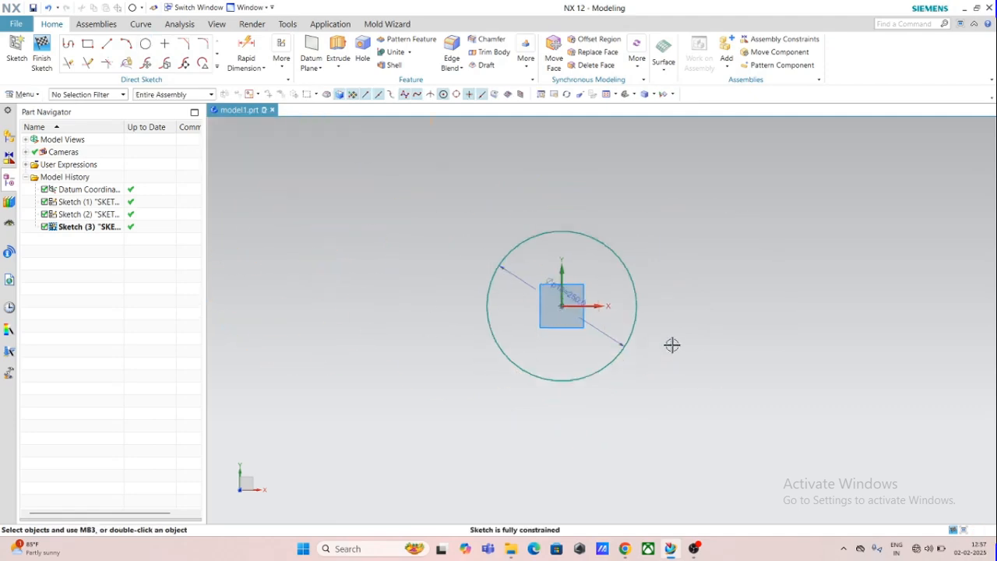
scroll(727, 376, up, 3)
scroll(641, 347, down, 7)
scroll(706, 345, up, 6)
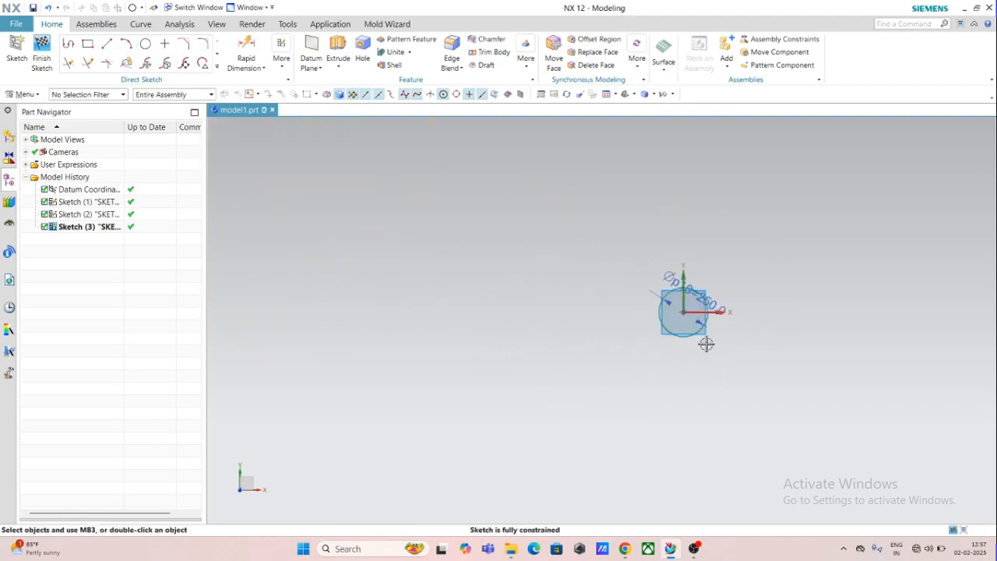
scroll(709, 296, down, 5)
scroll(829, 276, up, 3)
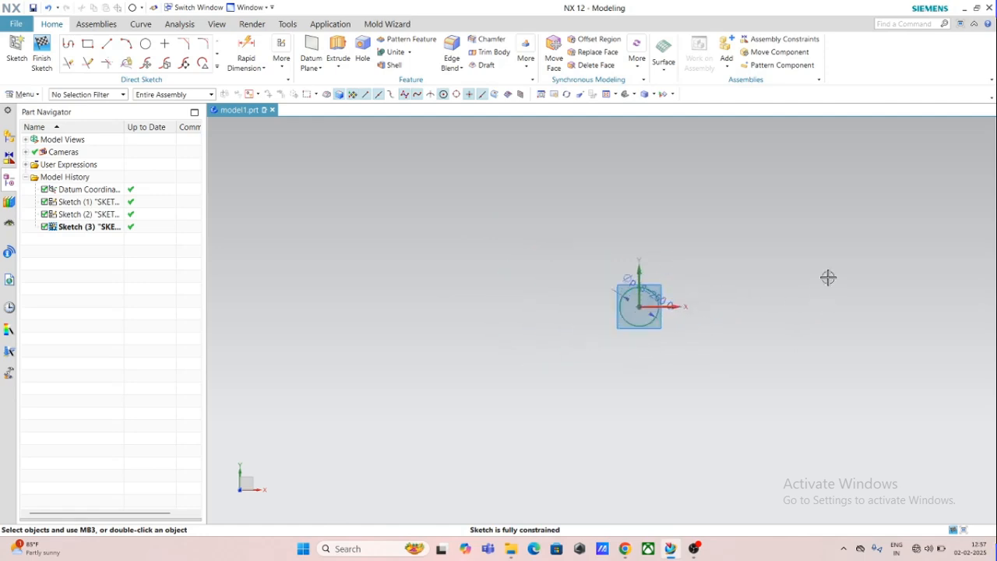
click(217, 67)
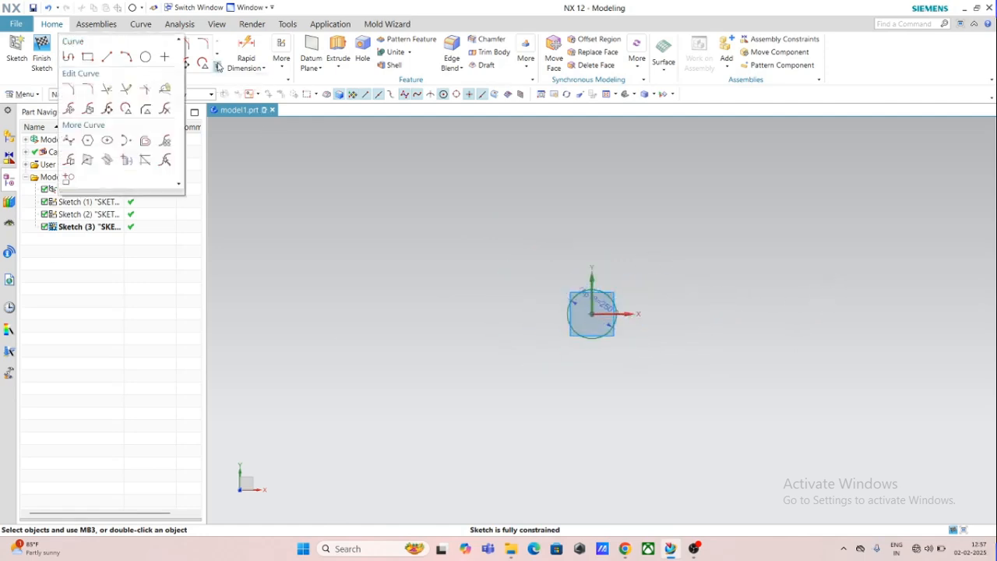
click(165, 147)
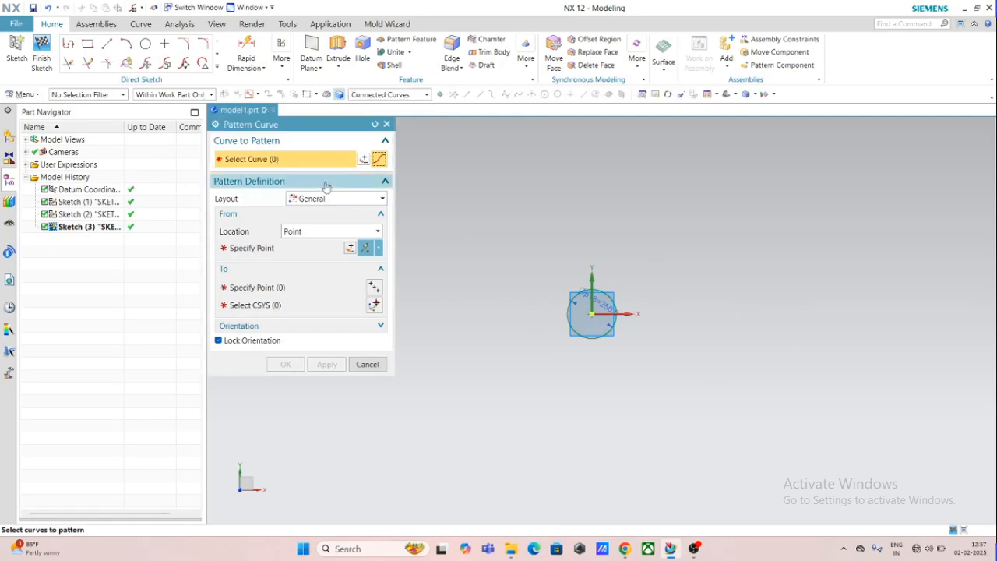
click(332, 199)
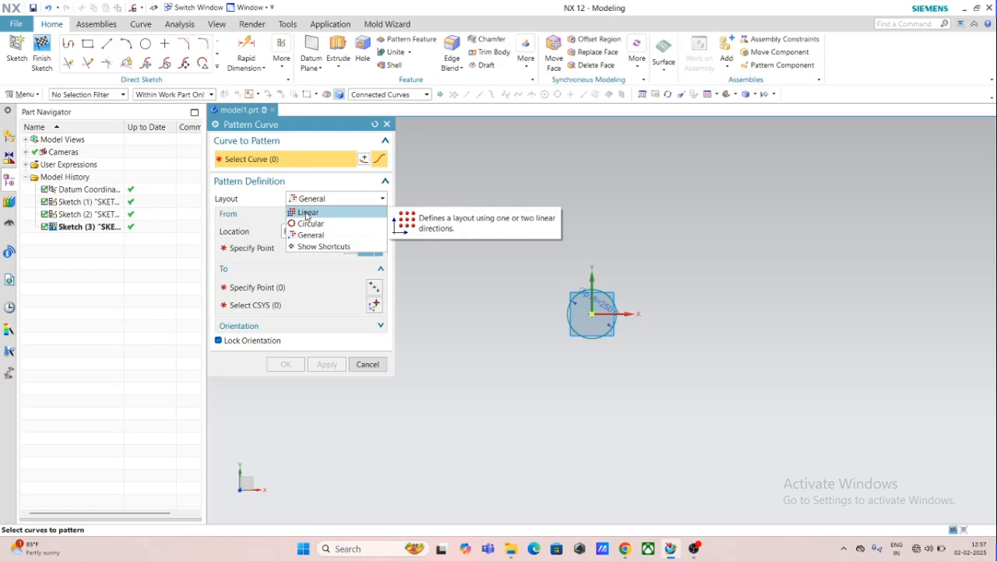
click(306, 212)
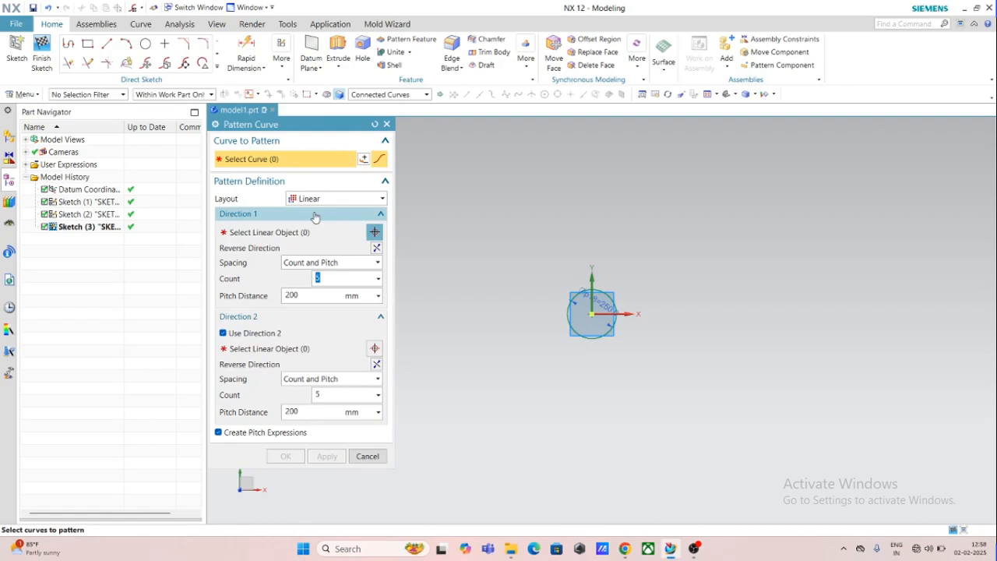
click(608, 294)
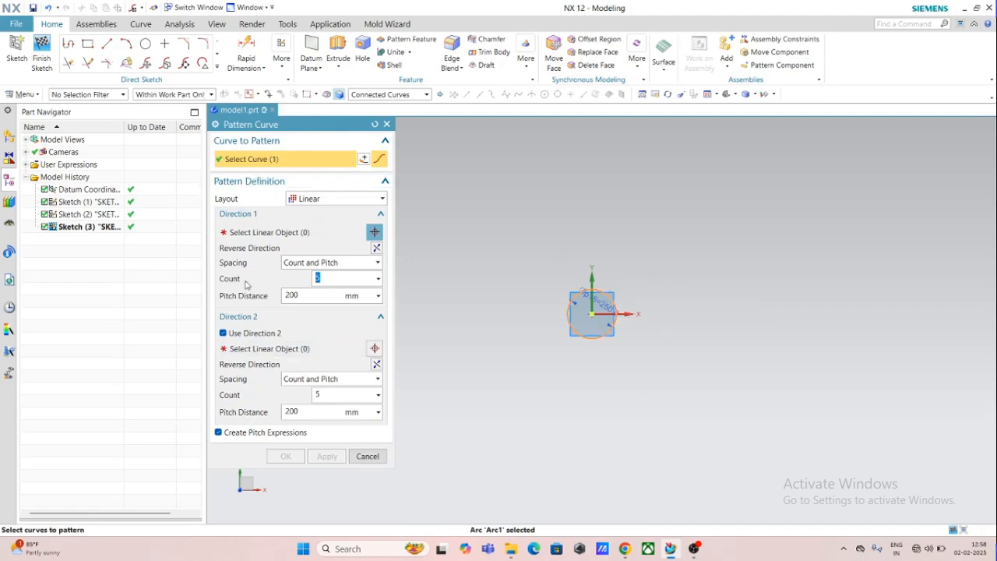
Define the pattern's Direction 1 along the sketch's horizontal axis with a pitch distance of 500 mm
click(266, 233)
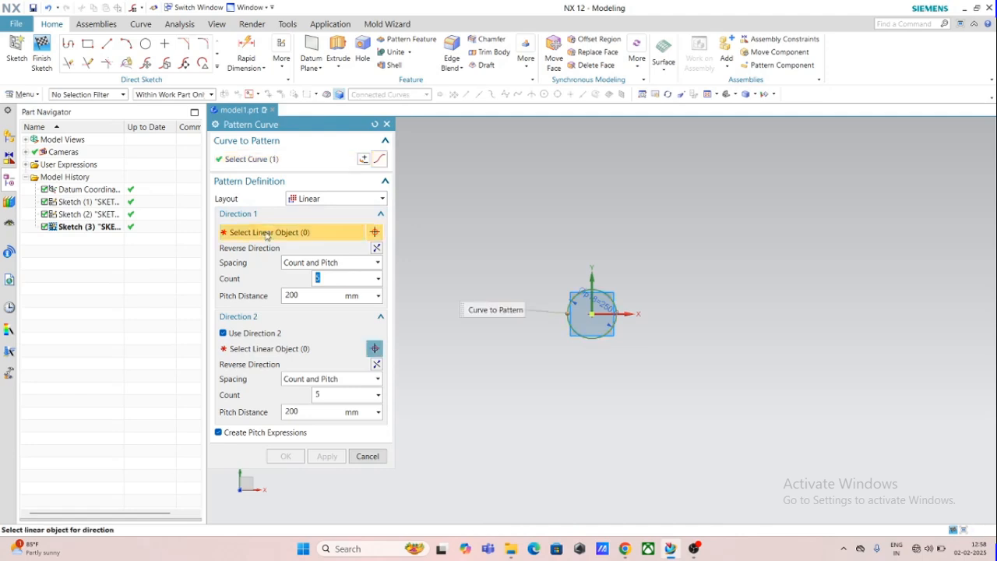
click(632, 313)
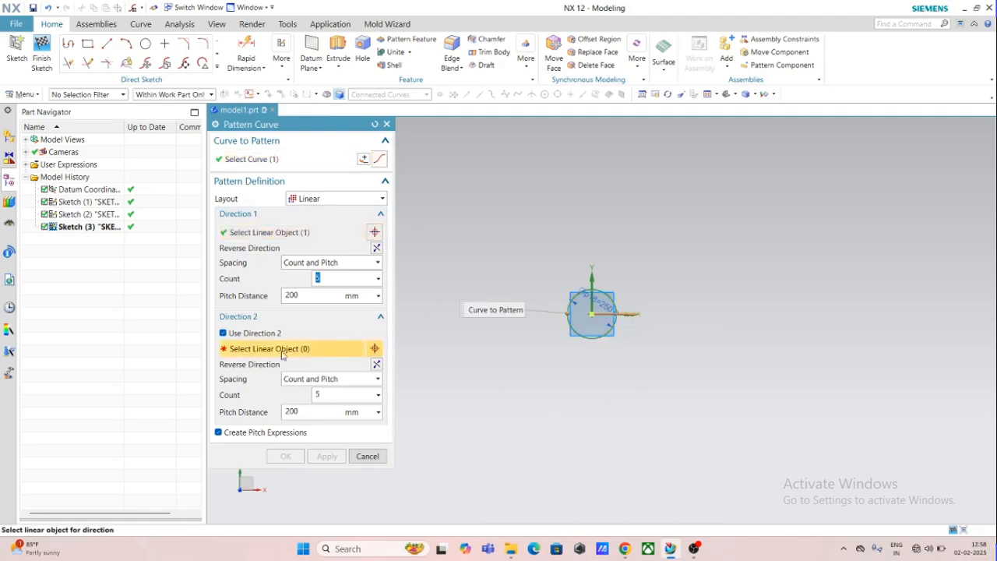
scroll(569, 314, up, 6)
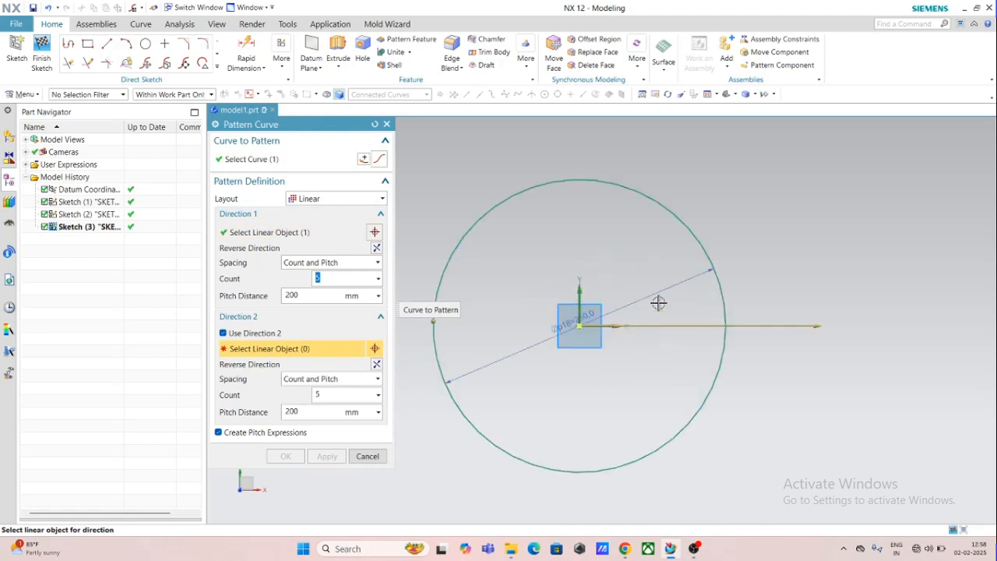
scroll(661, 301, down, 3)
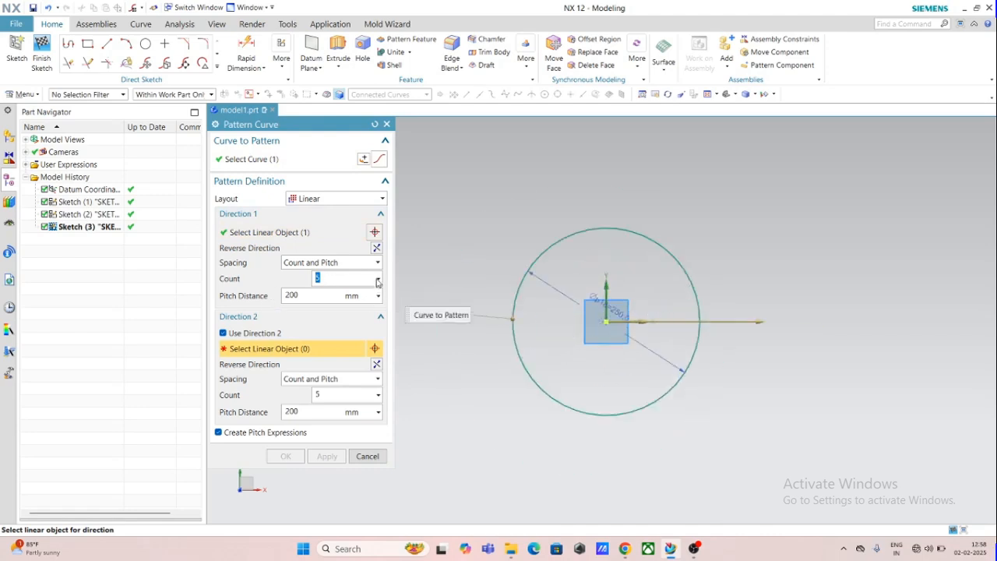
click(320, 296)
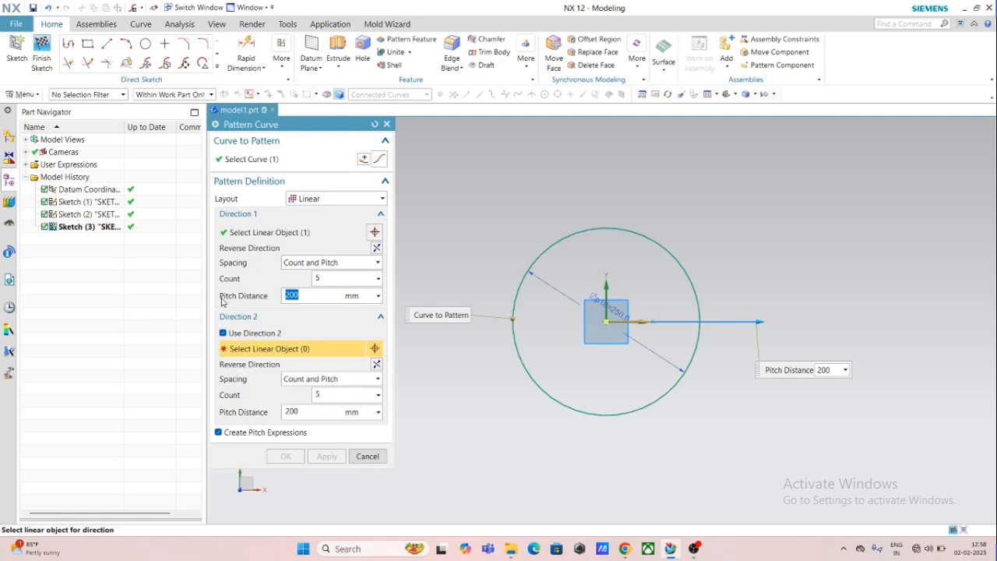
text(500)
key(Return)
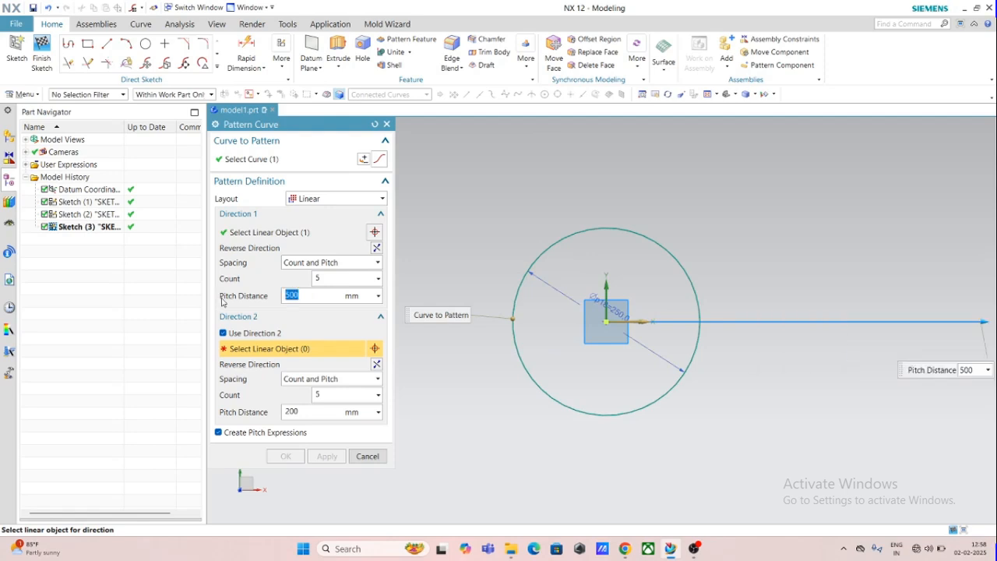
scroll(717, 359, down, 4)
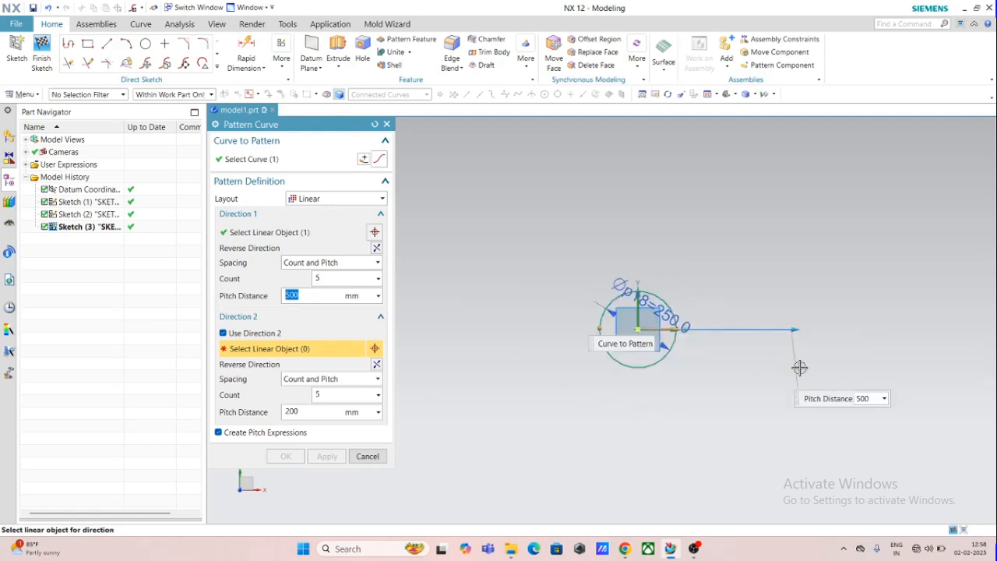
Define the pattern's Direction 2 along the sketch's vertical axis
click(377, 279)
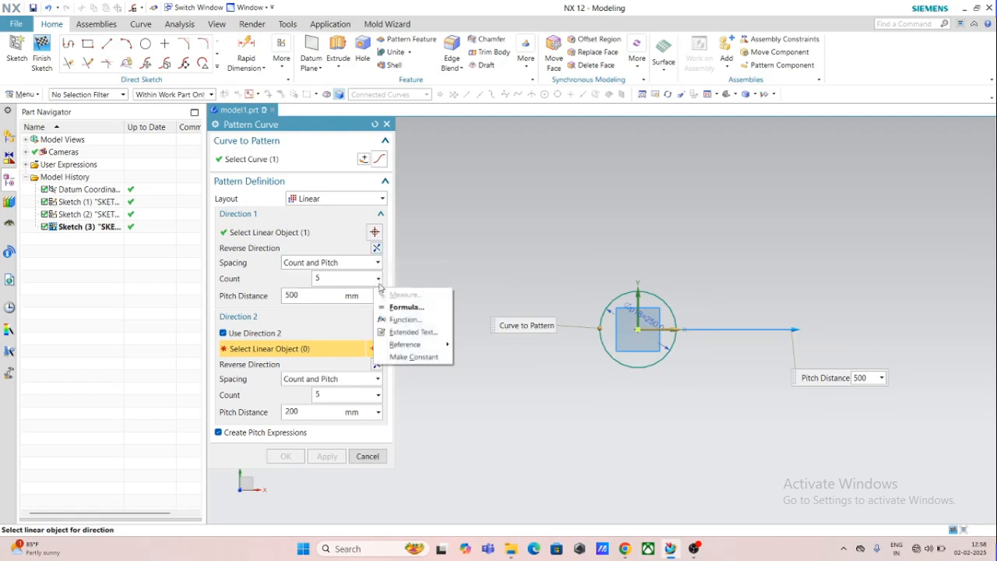
click(317, 279)
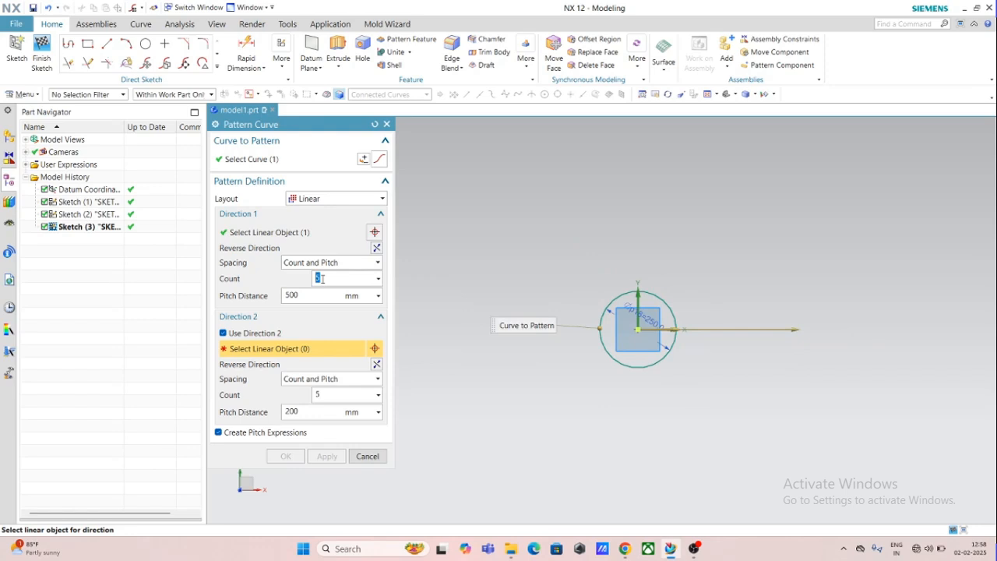
scroll(939, 376, down, 8)
scroll(964, 374, up, 5)
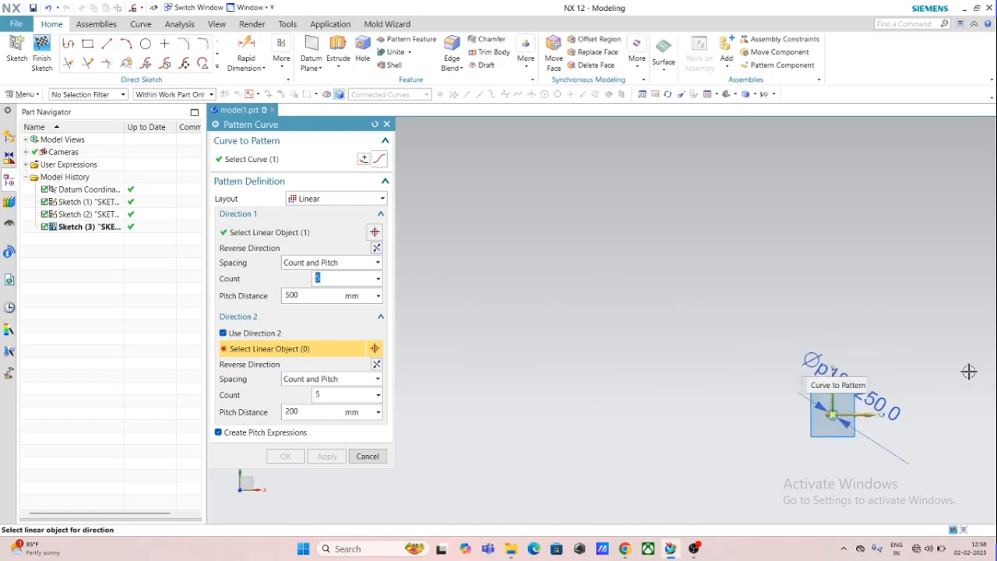
scroll(722, 443, up, 6)
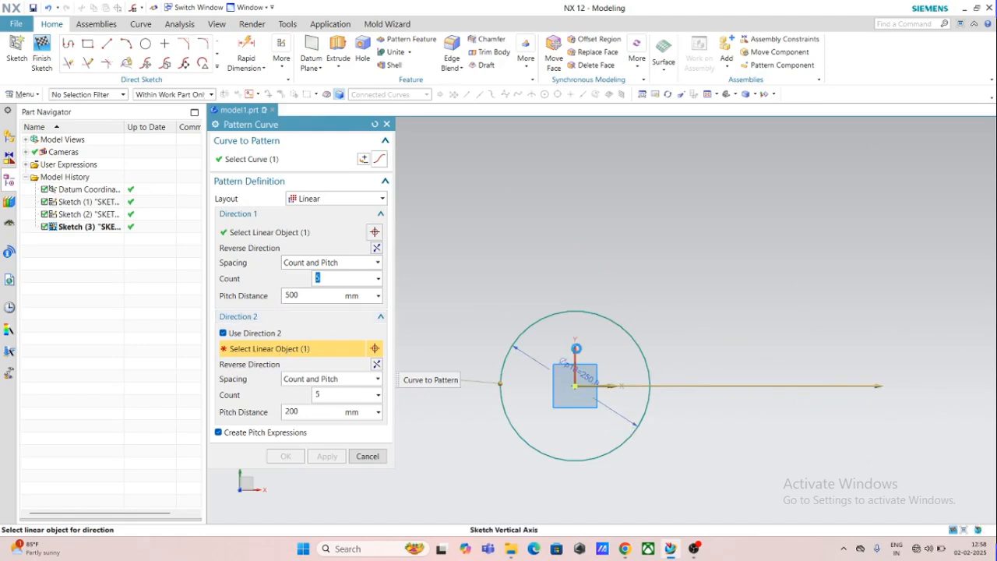
scroll(662, 371, down, 3)
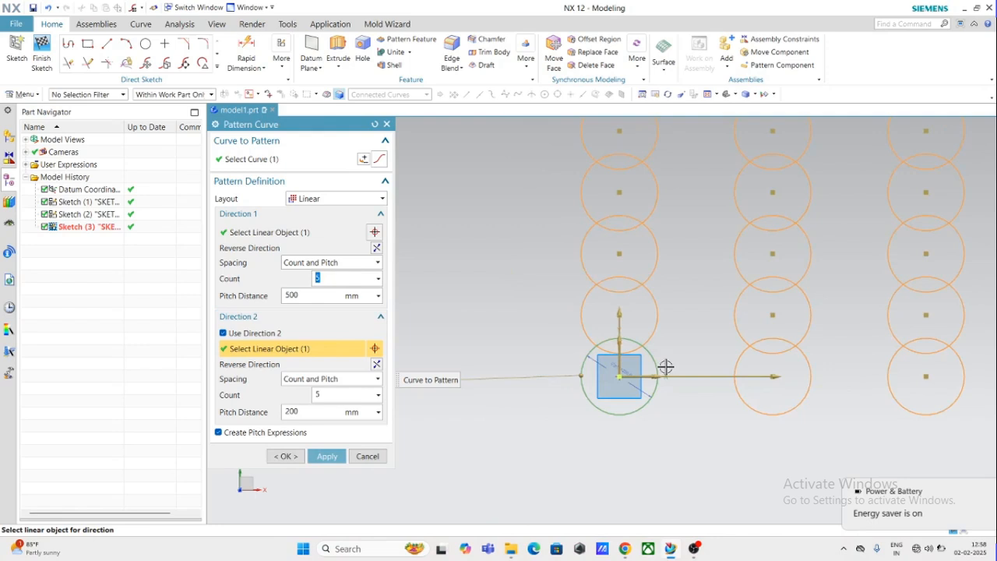
scroll(701, 356, down, 2)
scroll(857, 343, down, 2)
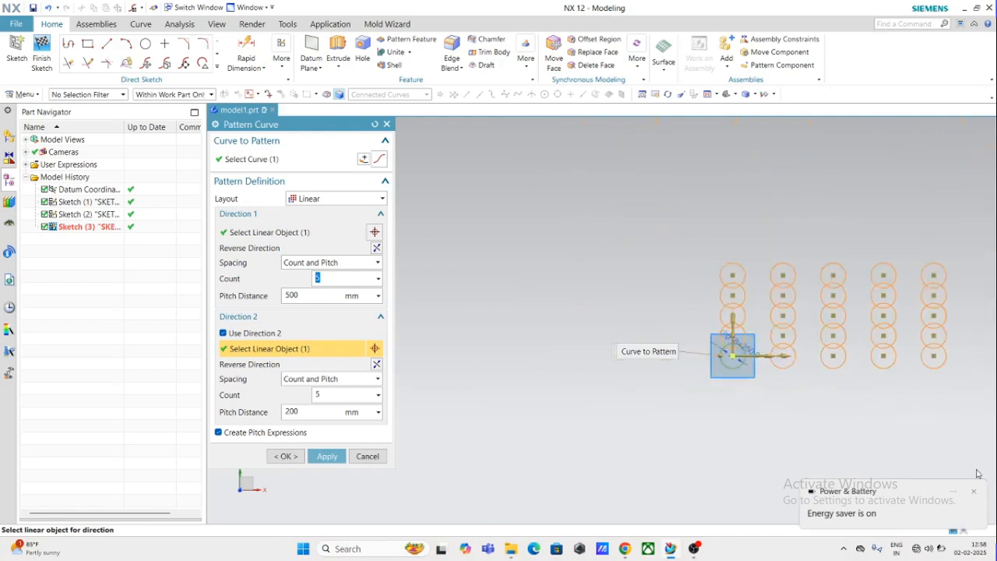
Set the Direction 2 pitch distance to 500 mm
scroll(772, 340, up, 2)
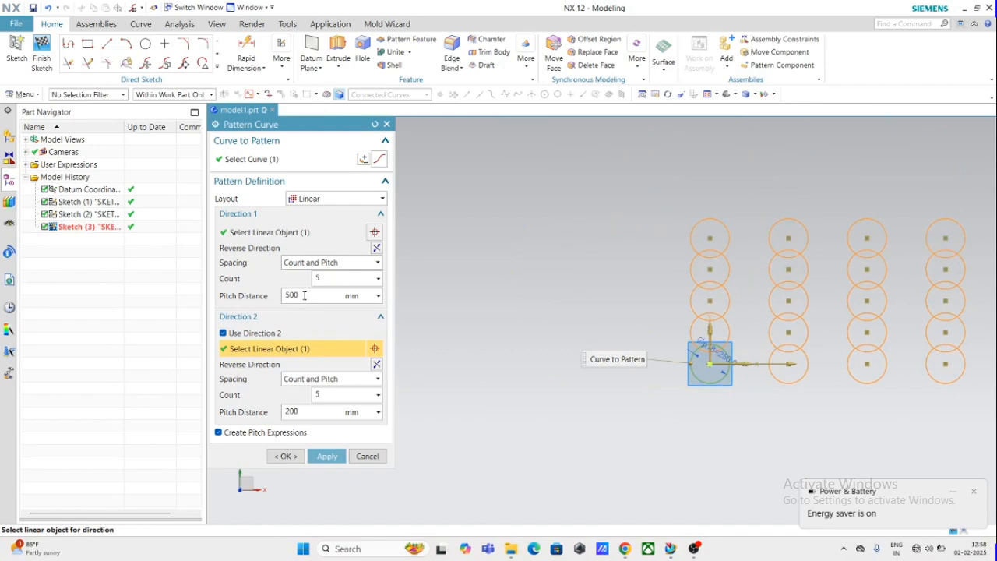
double_click(292, 411)
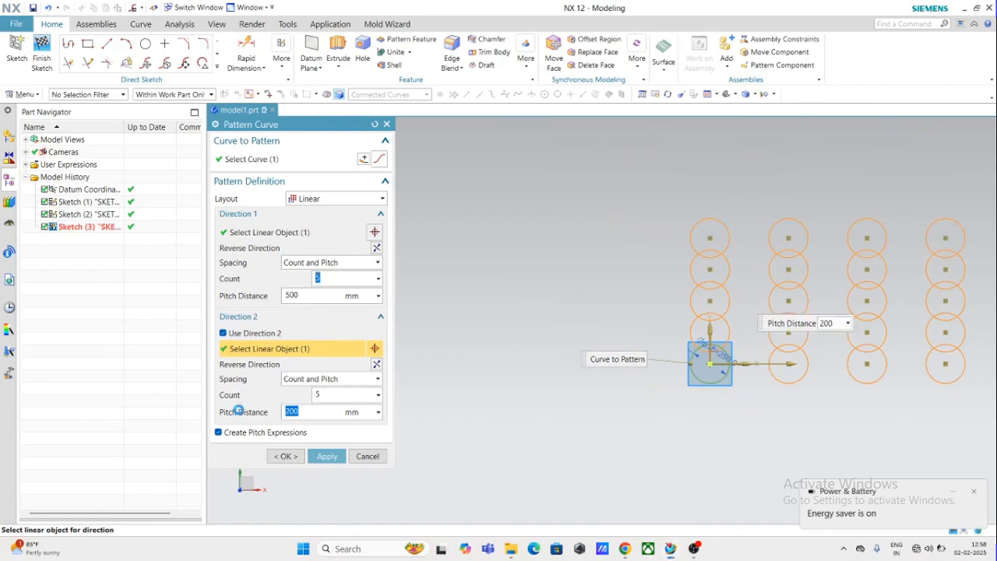
text(5)
key(Return)
scroll(803, 423, down, 3)
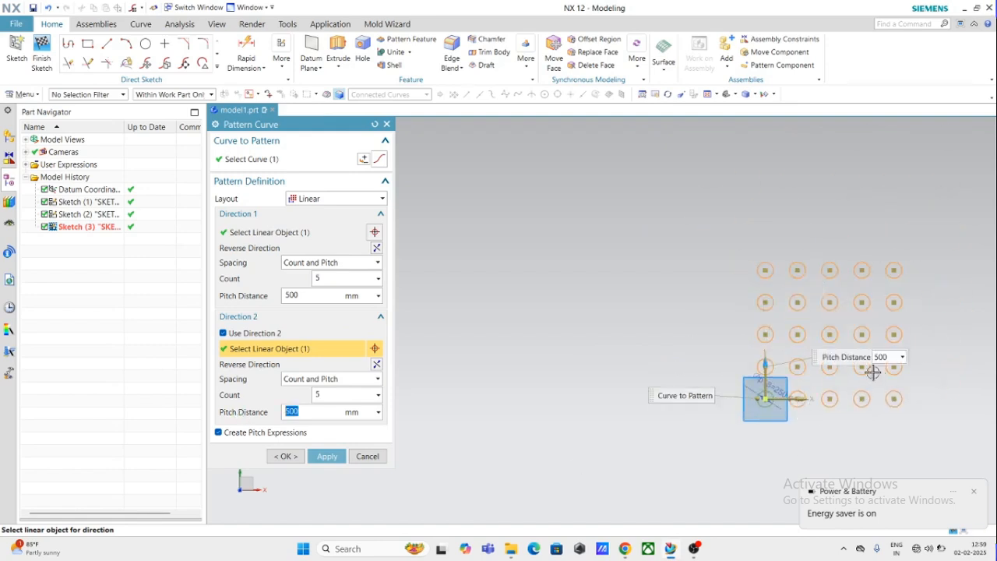
Reverse the pattern's Direction 2 and flip it back to compare both orientations
click(377, 367)
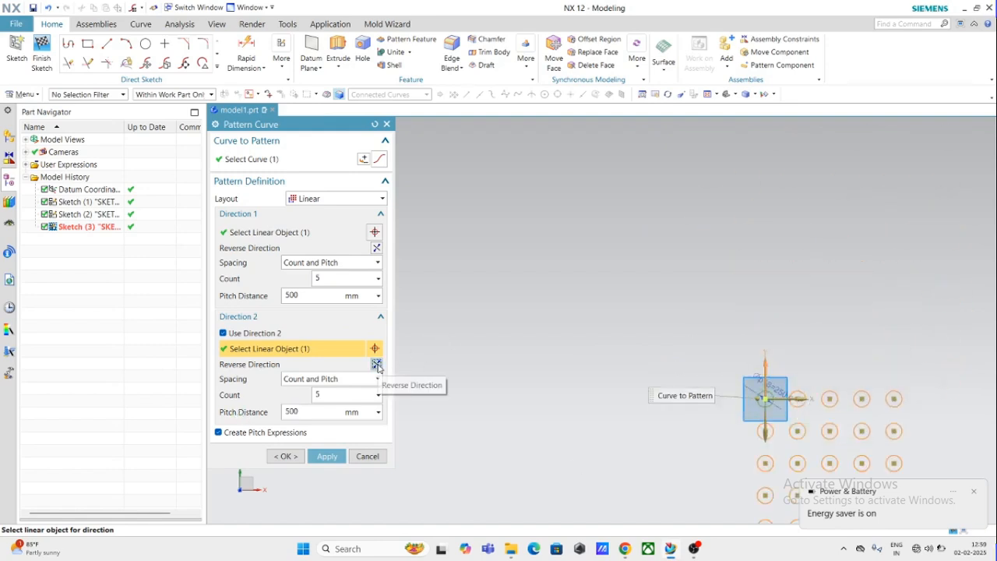
click(378, 366)
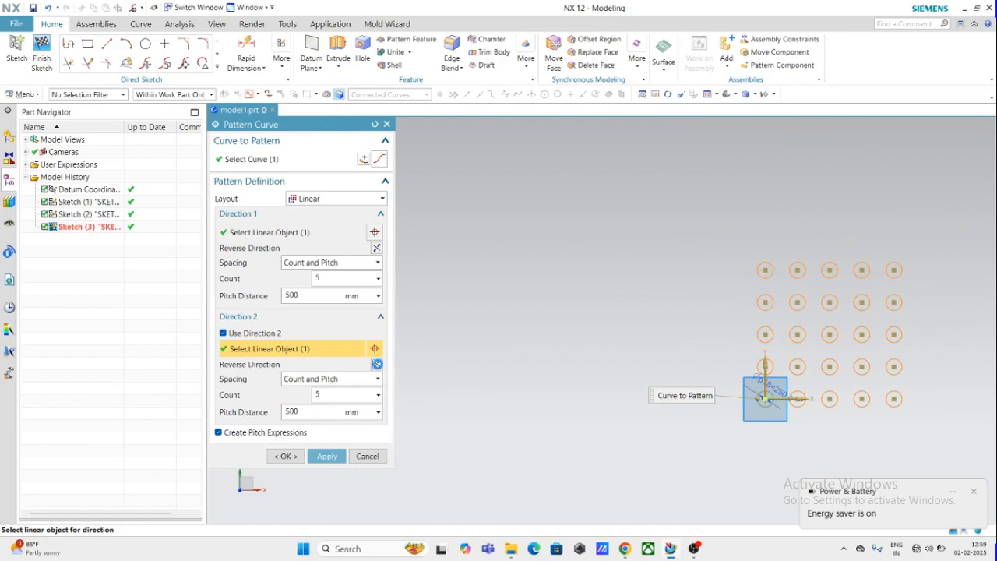
click(378, 367)
click(378, 366)
Reverse the pattern's Direction 1 repeatedly to compare both orientations, ending with the copies along positive X
click(377, 250)
click(377, 250)
click(376, 248)
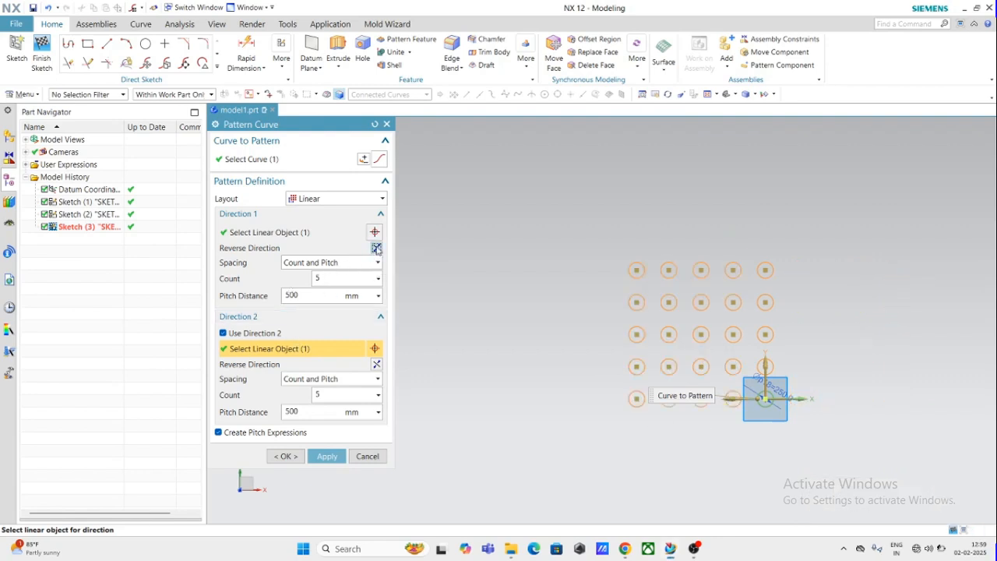
click(376, 248)
click(378, 250)
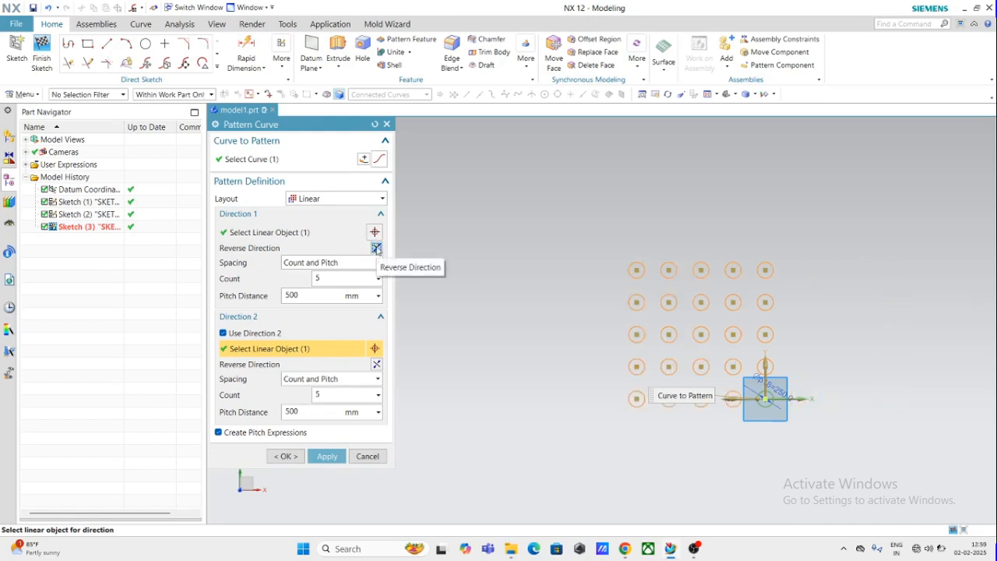
click(377, 250)
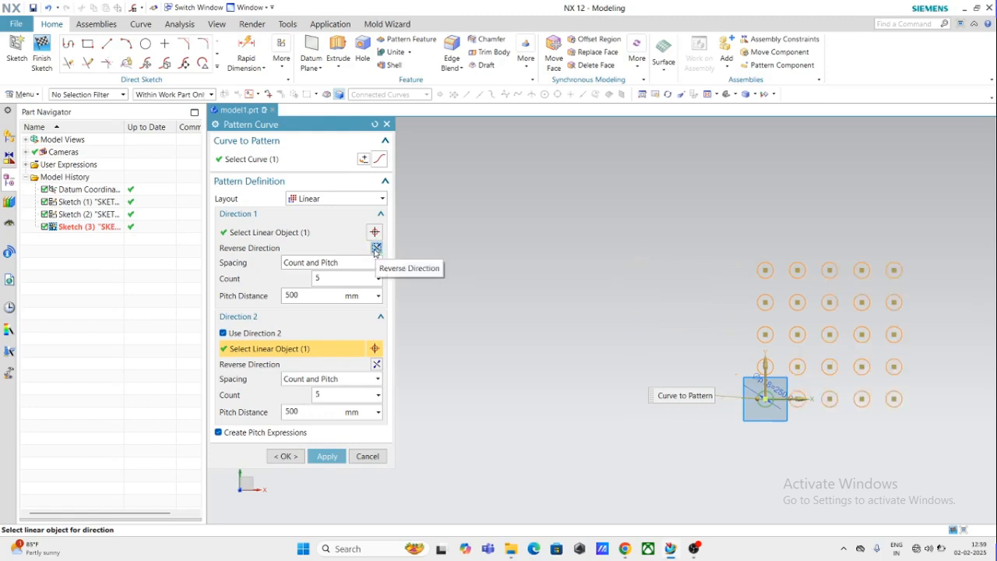
Apply the two-direction linear pattern of the circle and close Pattern Curve
click(328, 455)
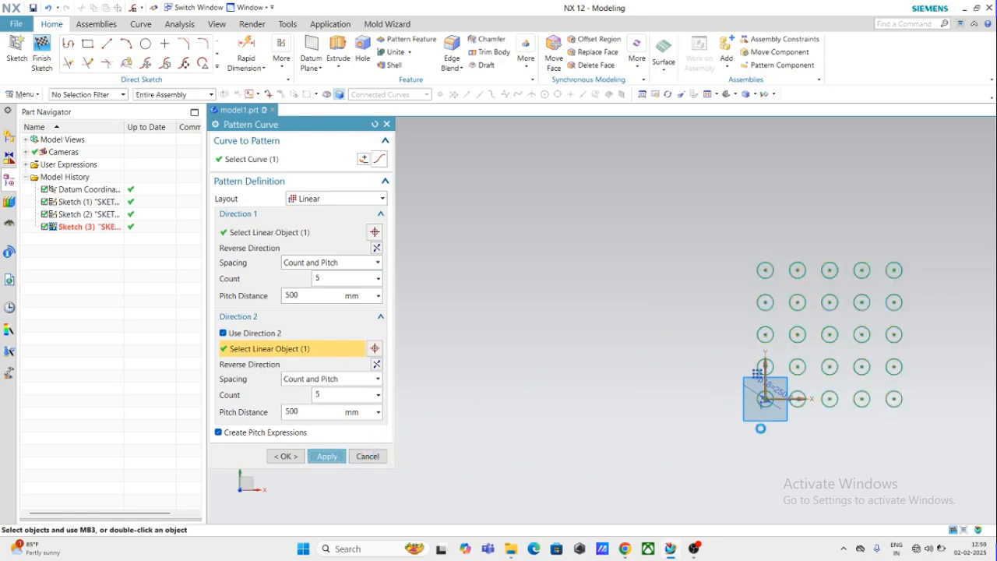
scroll(893, 305, up, 3)
scroll(783, 313, down, 2)
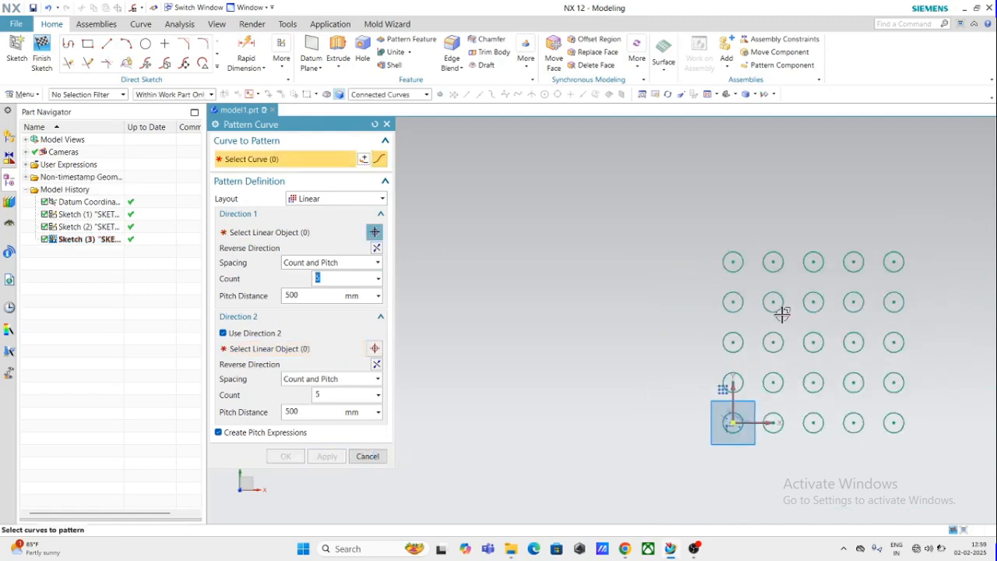
scroll(782, 314, down, 2)
scroll(920, 367, up, 4)
scroll(852, 357, down, 2)
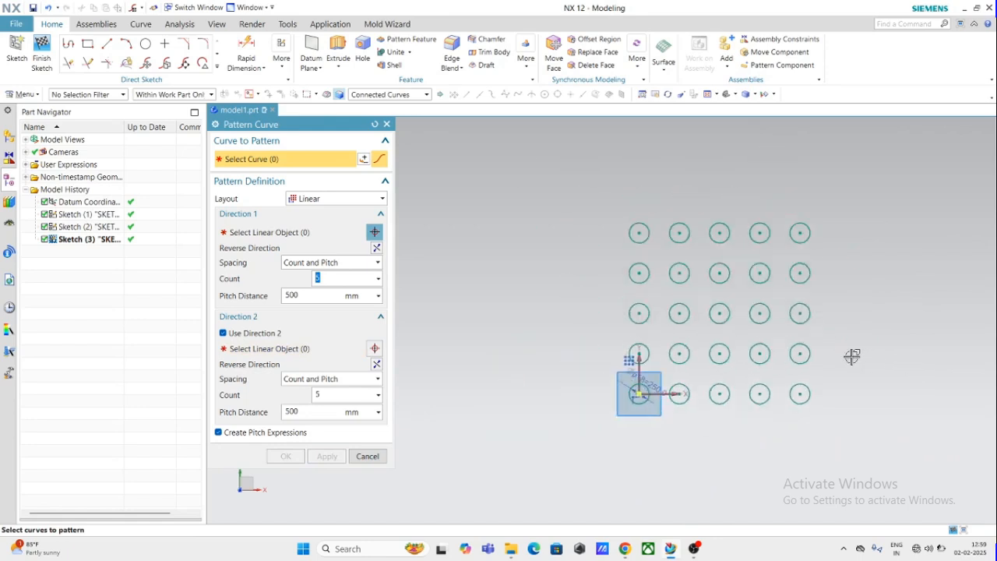
click(367, 456)
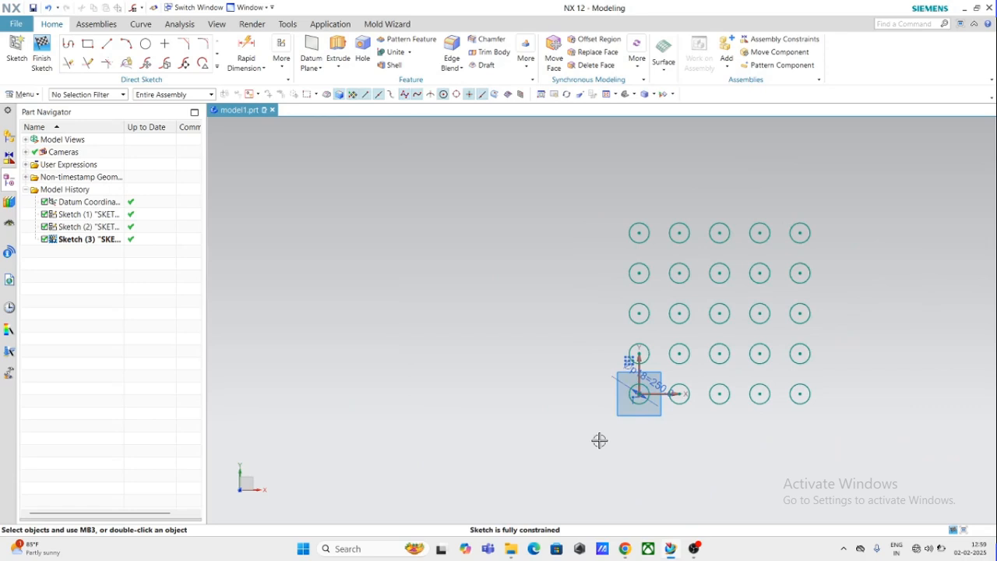
Undo the linear pattern and reposition the remaining circle's diameter dimension along the opposite diagonal
scroll(647, 366, up, 6)
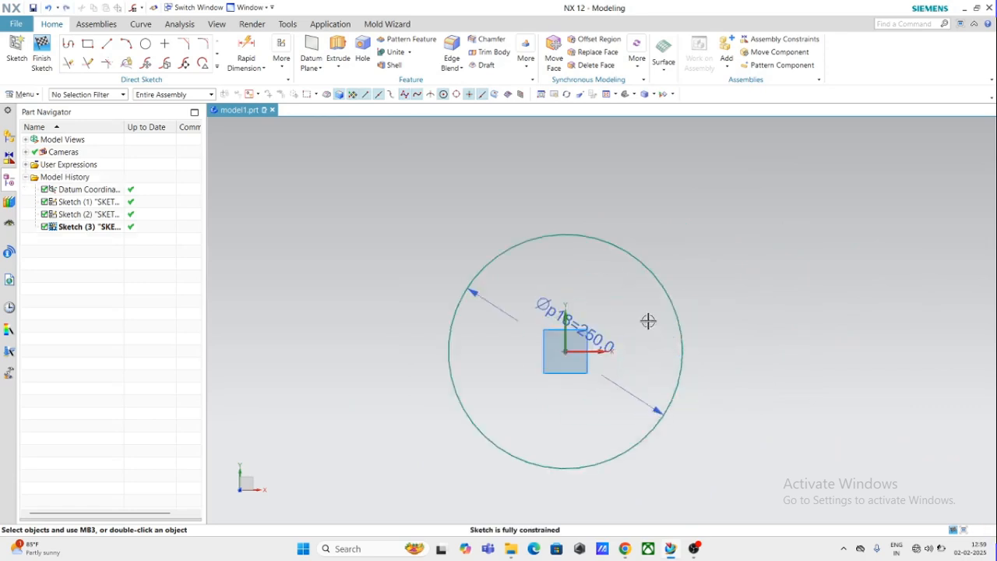
scroll(648, 321, up, 5)
scroll(649, 336, down, 5)
scroll(653, 463, up, 2)
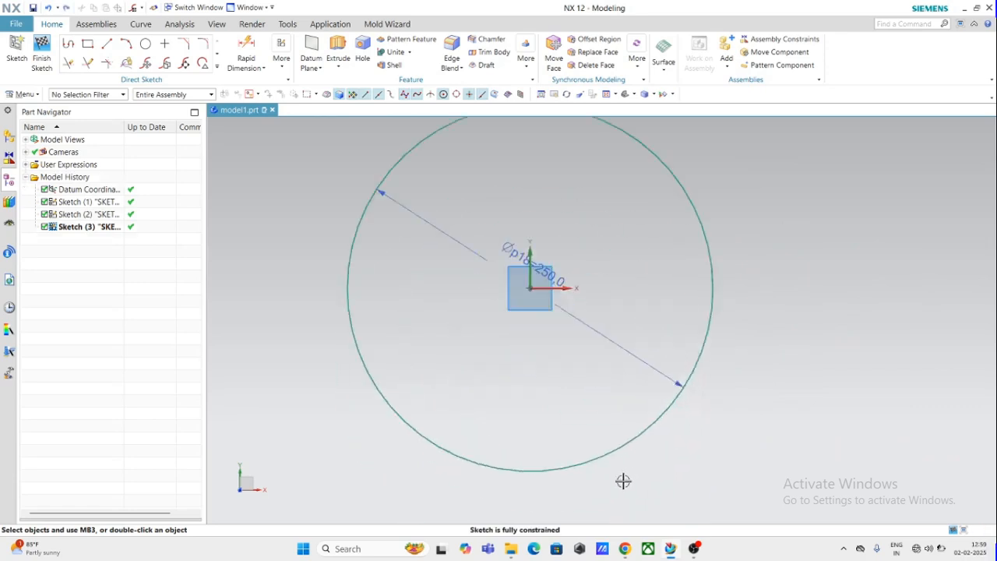
scroll(623, 480, down, 2)
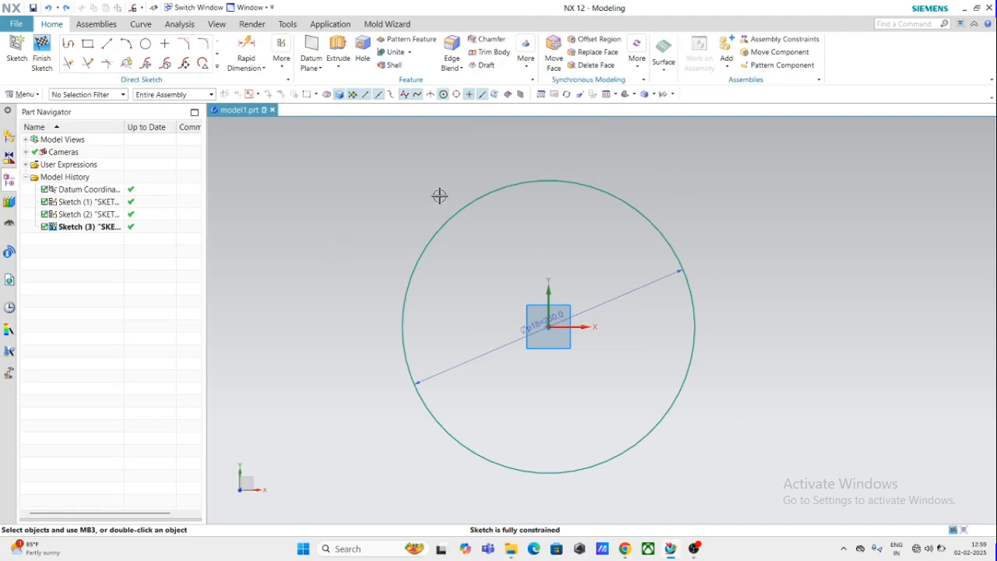
Enable quadrant-point snapping and draw a small circle centred on the upper quadrant point of the 250 mm circle
click(146, 44)
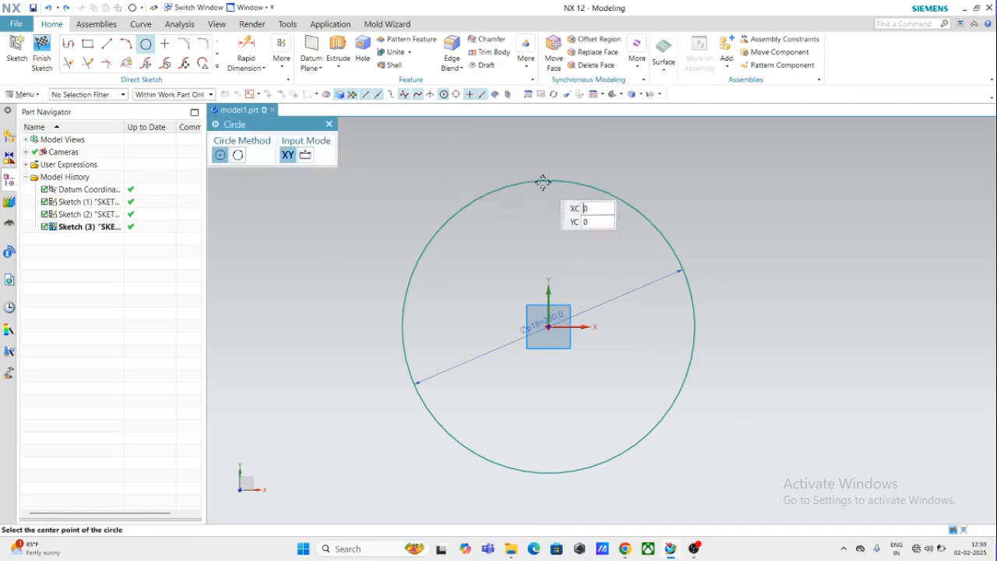
click(457, 97)
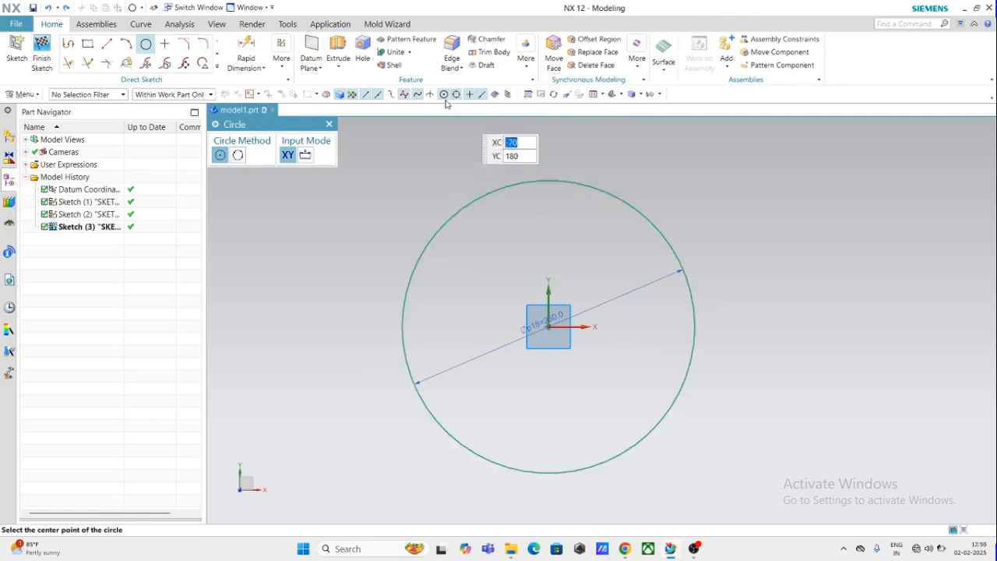
click(549, 180)
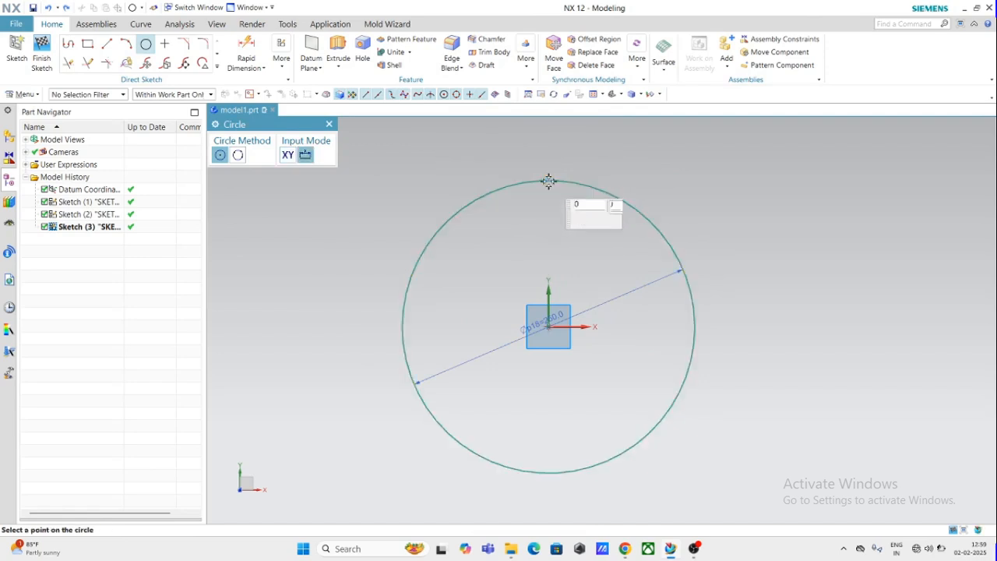
click(562, 194)
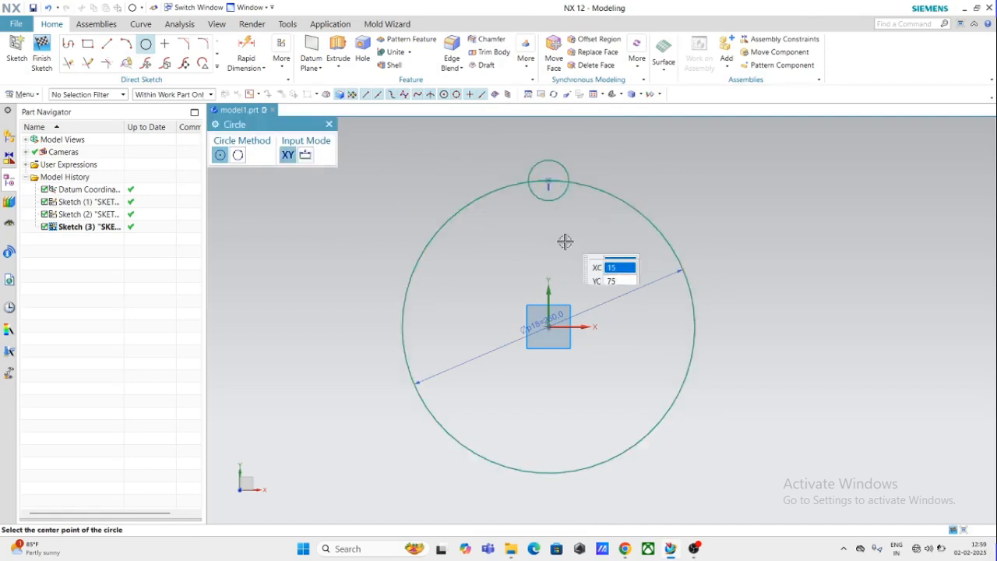
click(328, 126)
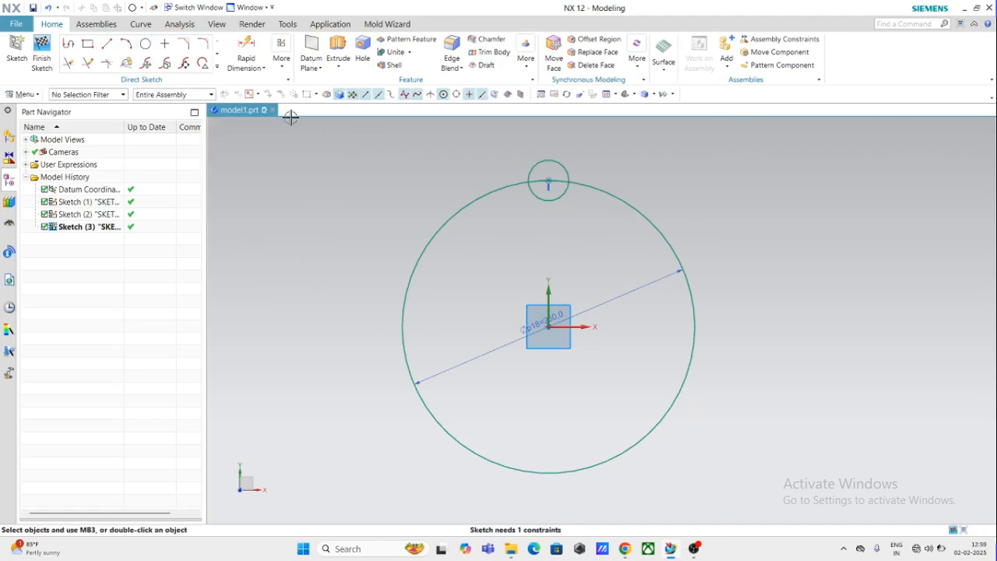
Set up a circular Pattern Curve of the small circle, using the large circle's arc center as the rotation point
click(217, 68)
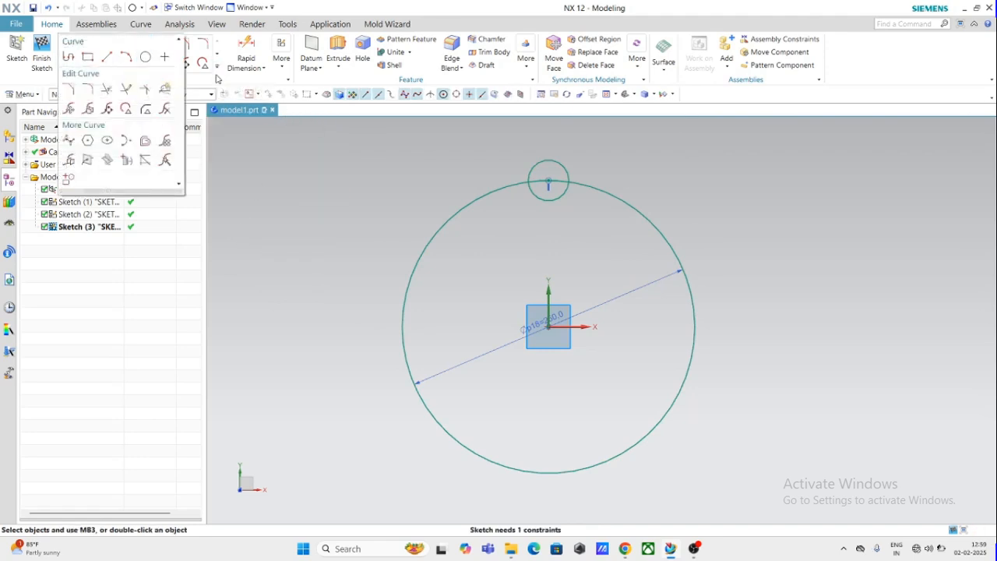
click(164, 143)
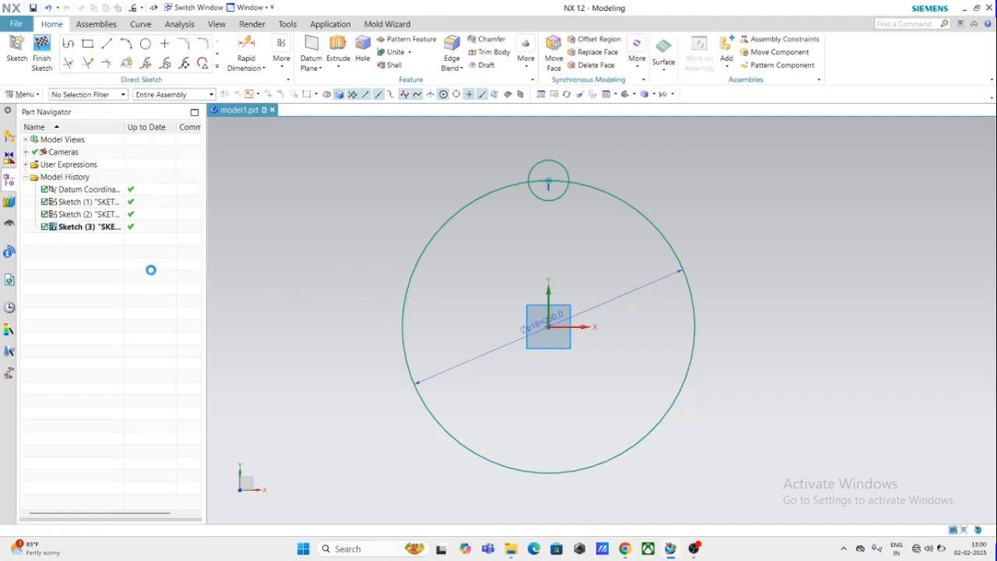
click(329, 201)
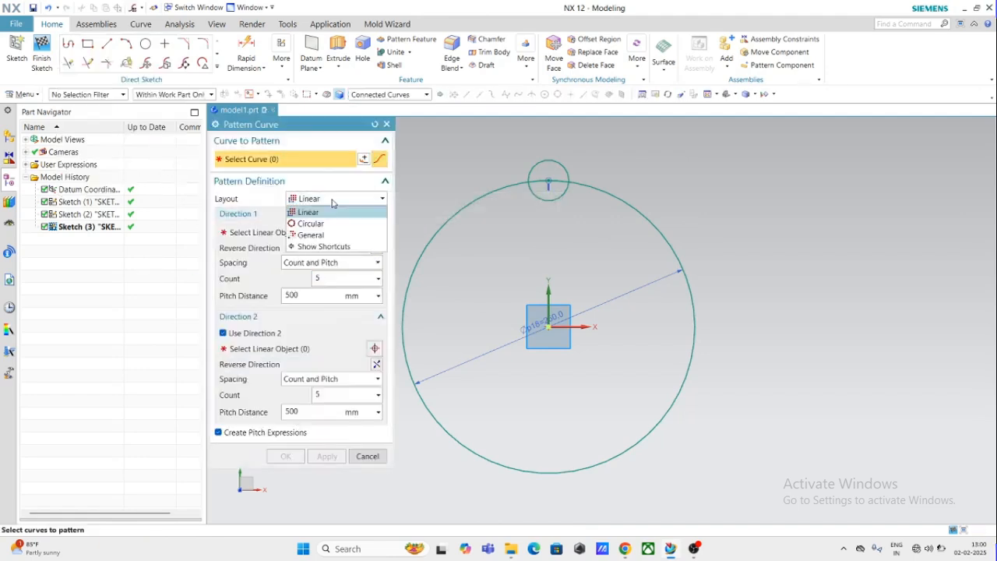
click(317, 225)
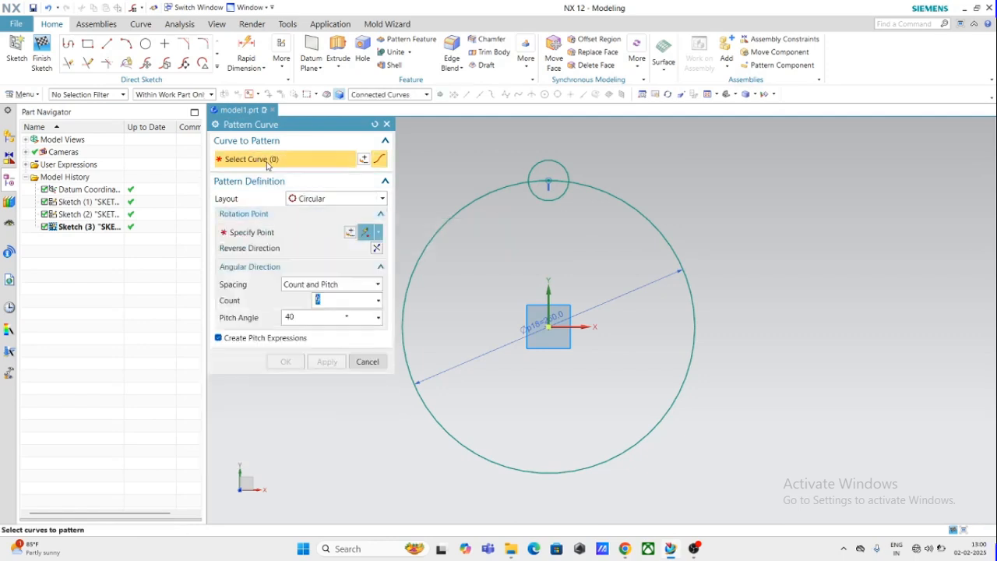
click(543, 158)
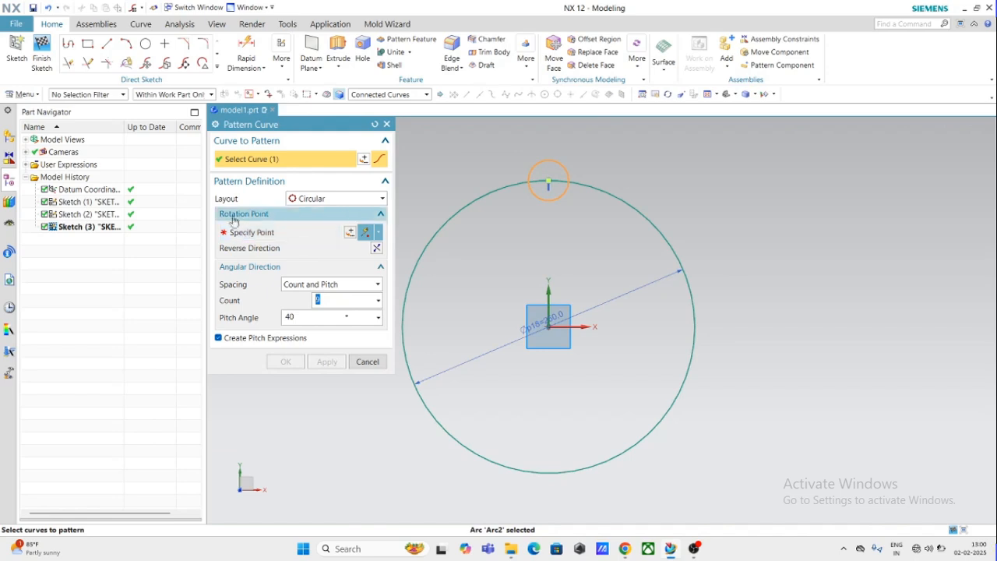
click(251, 236)
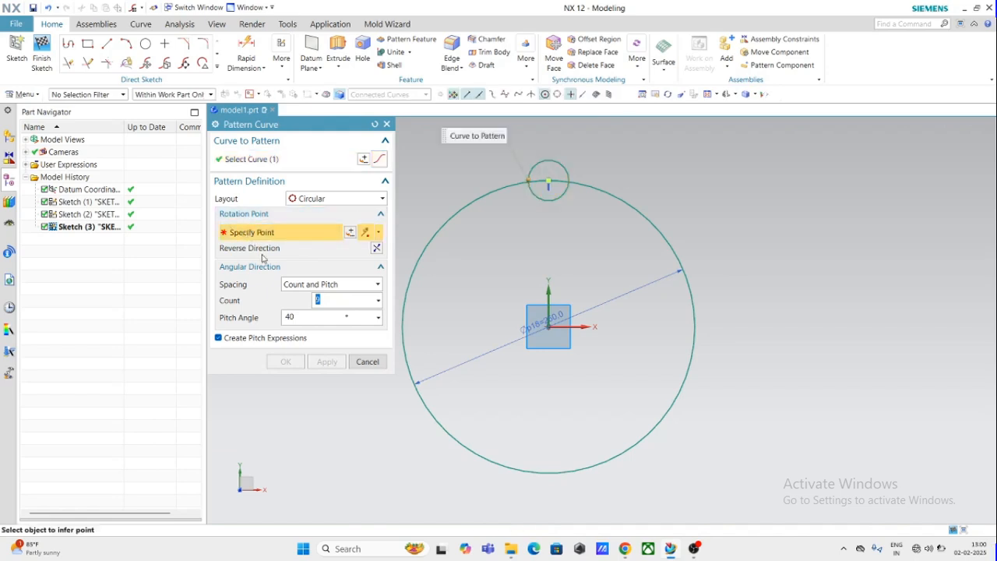
click(549, 327)
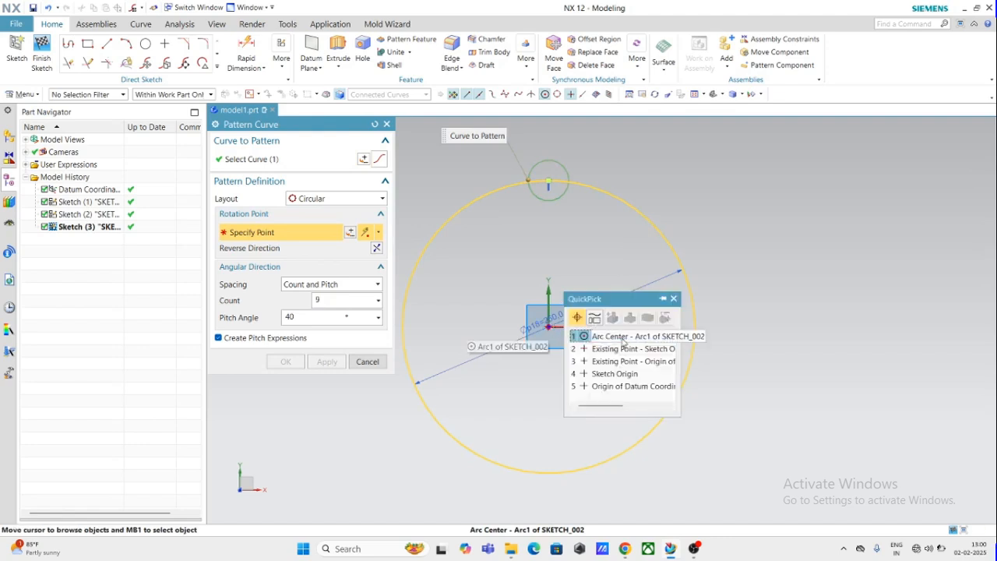
click(607, 340)
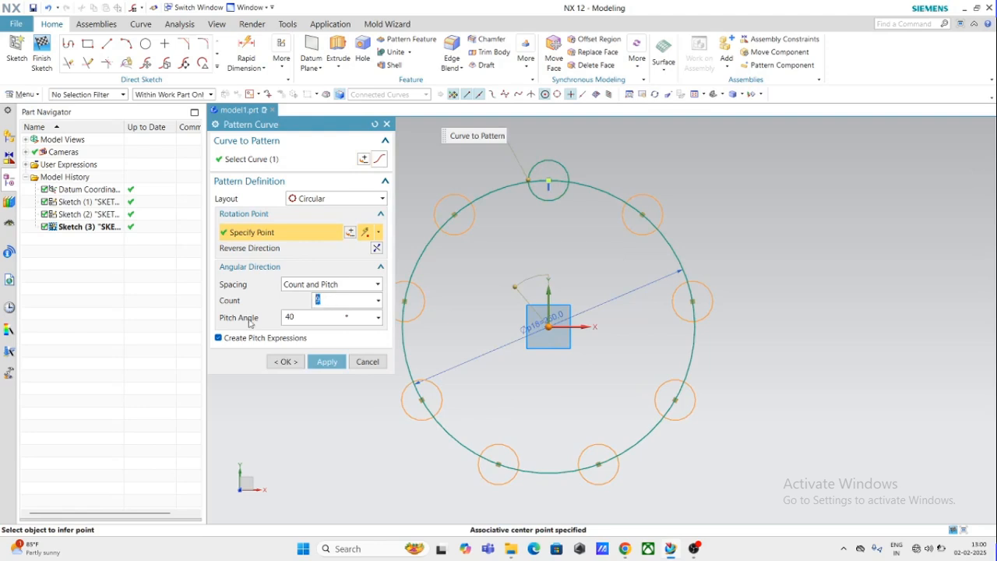
Set the circular pattern's count to 12 and its pitch angle to 360/12
text(12)
key(Return)
click(312, 318)
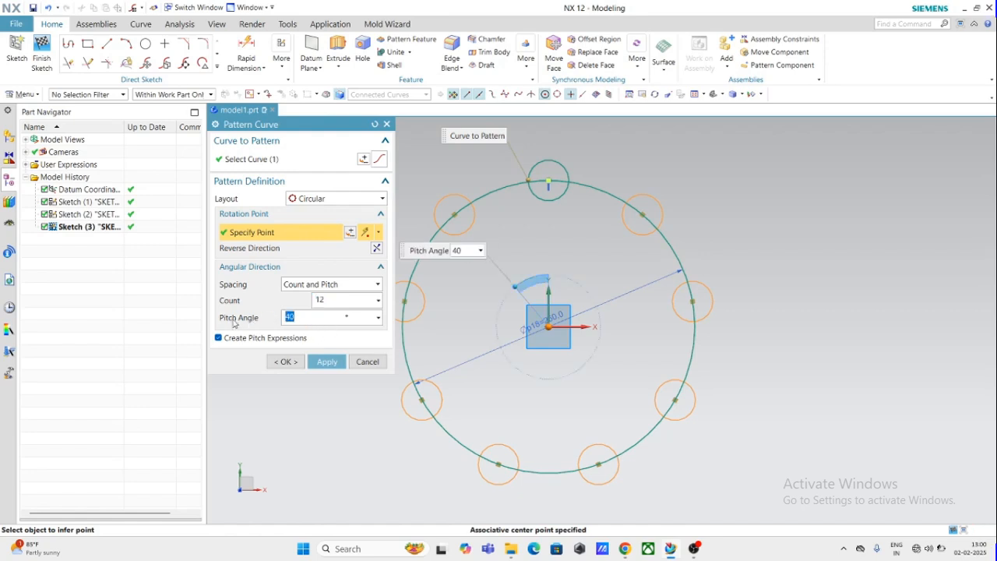
text(360/12)
key(Return)
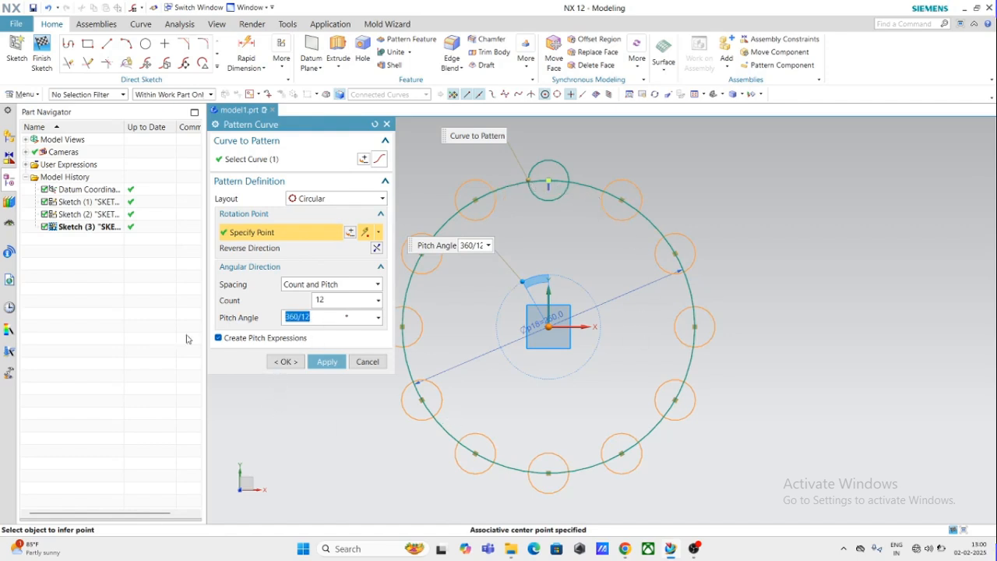
Try a pitch angle of 180/12 in both rotation directions and cancel the circular pattern
text(180/12)
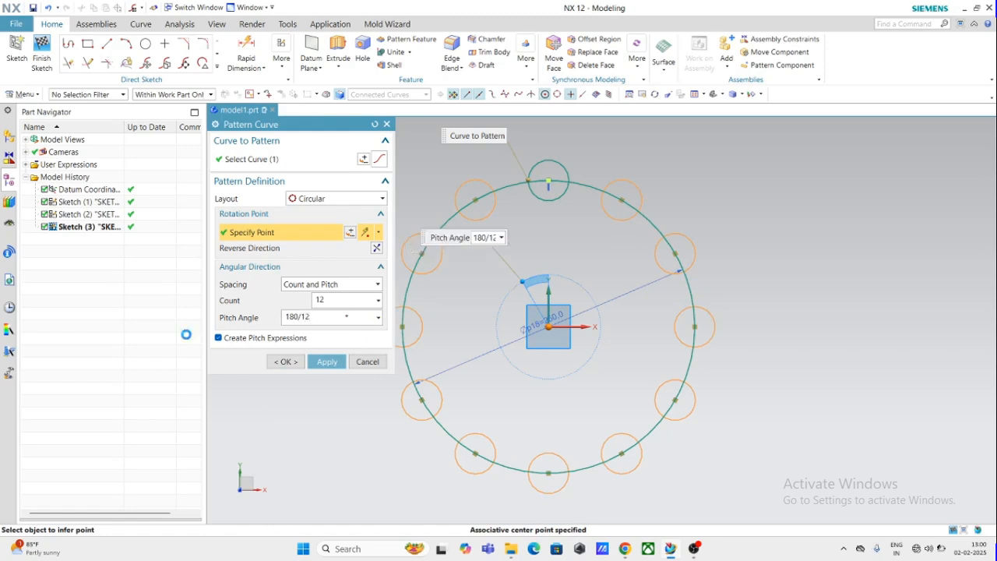
key(Return)
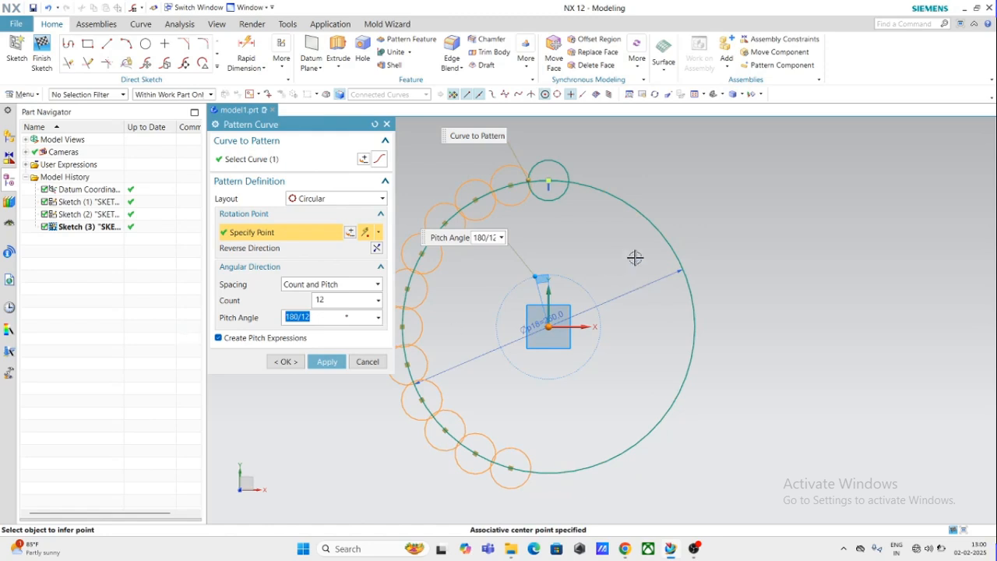
click(376, 248)
click(377, 248)
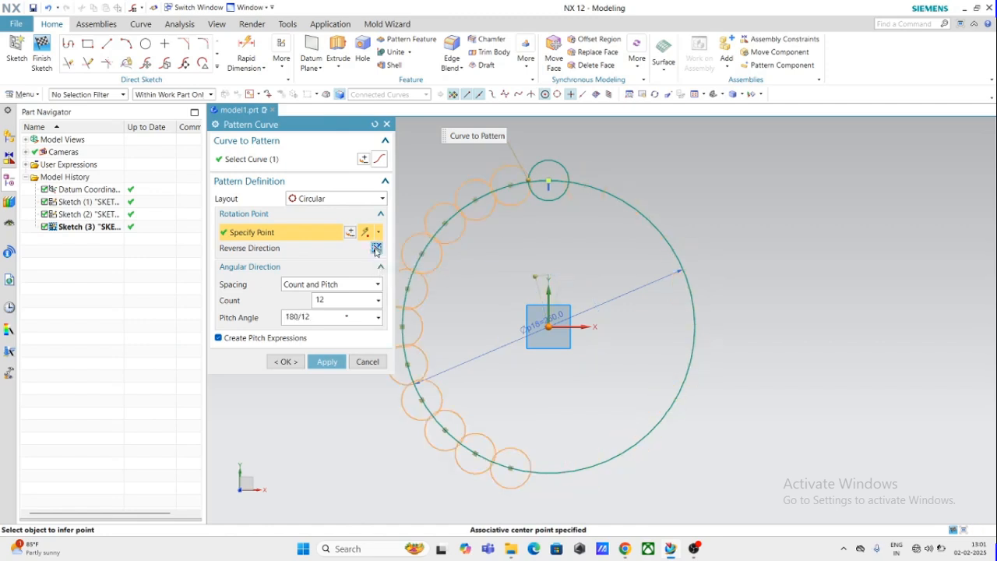
click(376, 249)
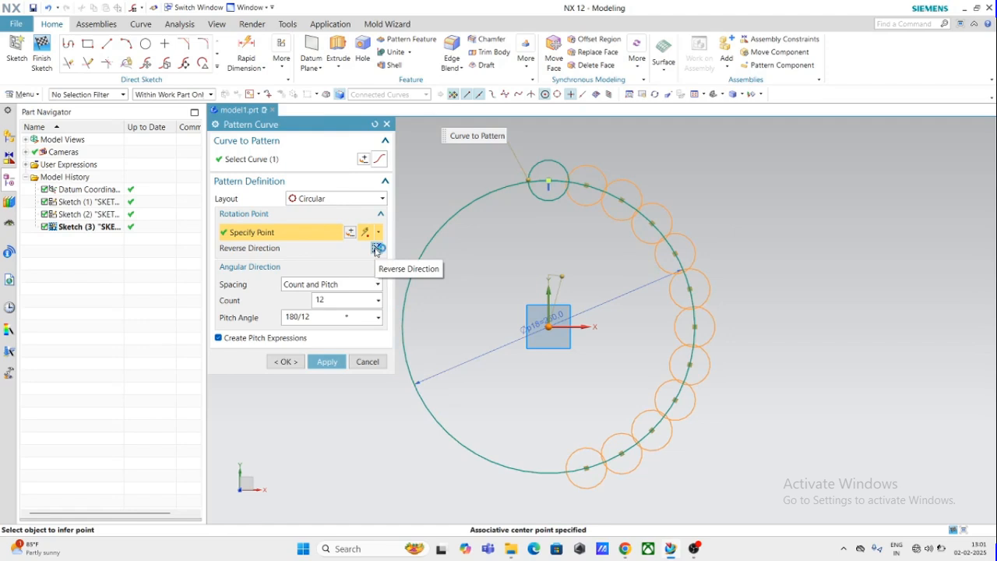
click(369, 362)
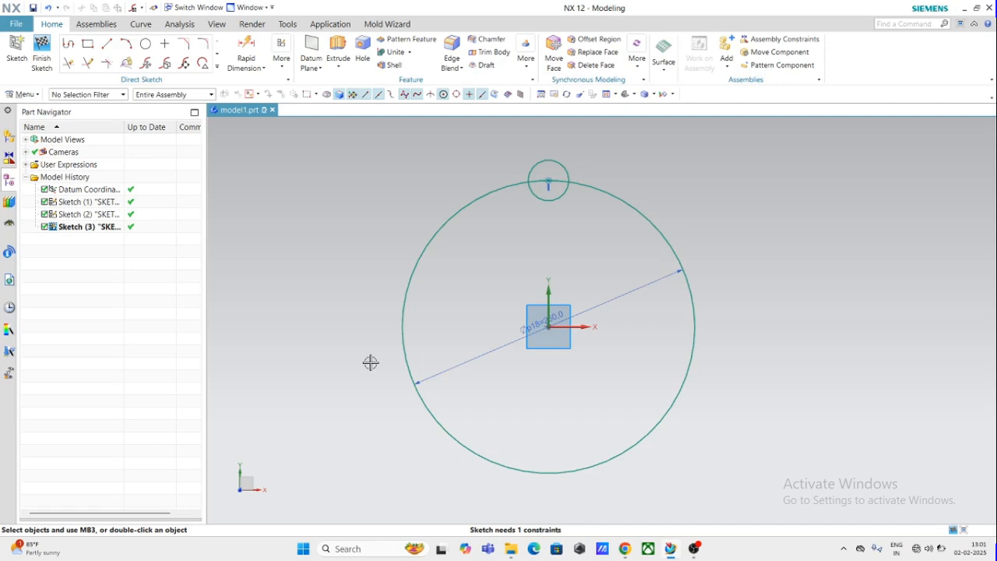
click(696, 549)
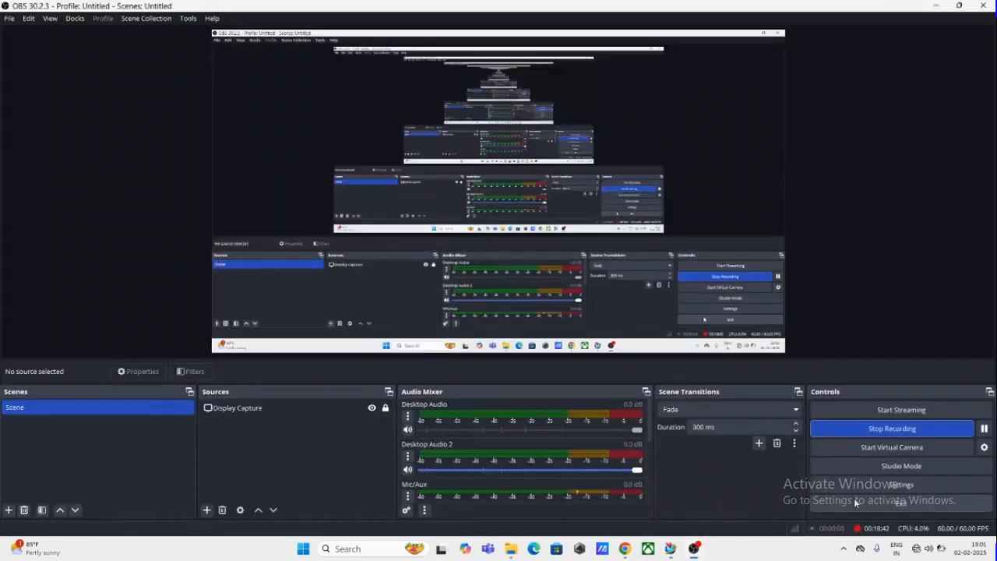
click(891, 427)
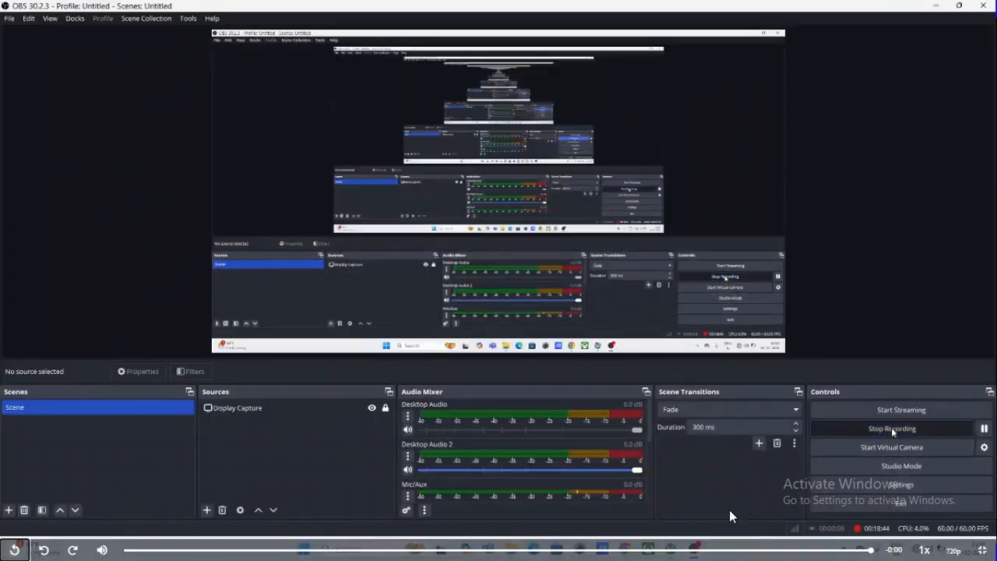